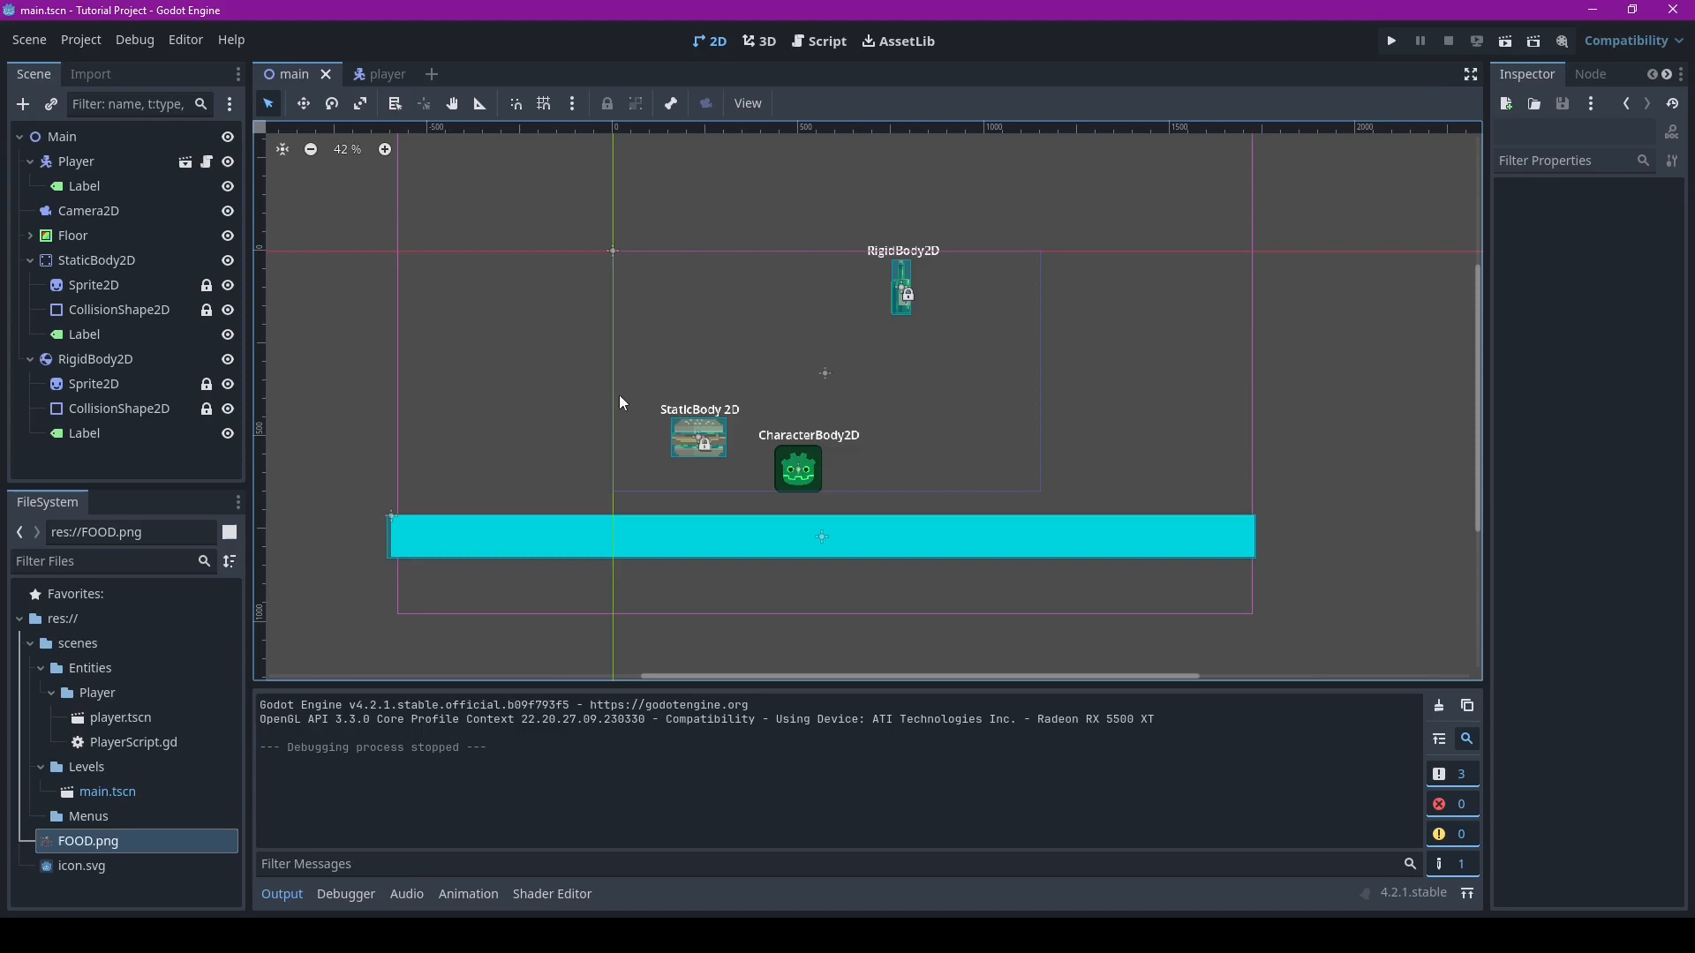
Inspect the Player, StaticBody2D and RigidBody2D nodes in the main scene one after another
left_click(92, 159)
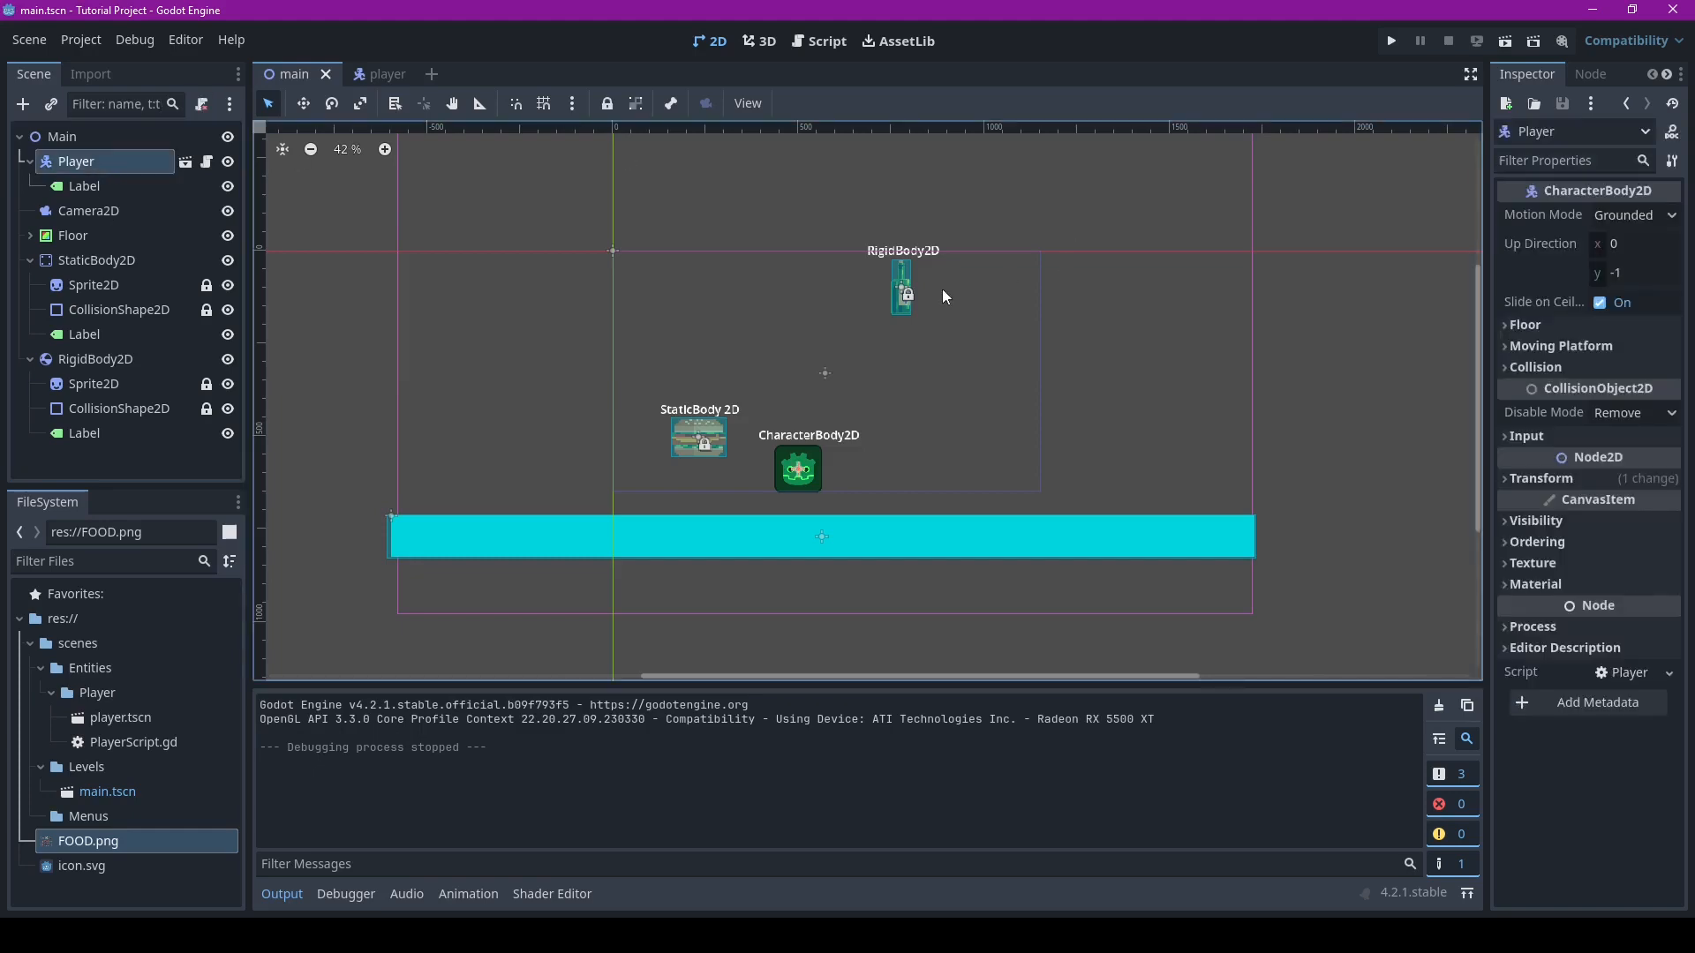
left_click_drag(784, 417, 883, 450)
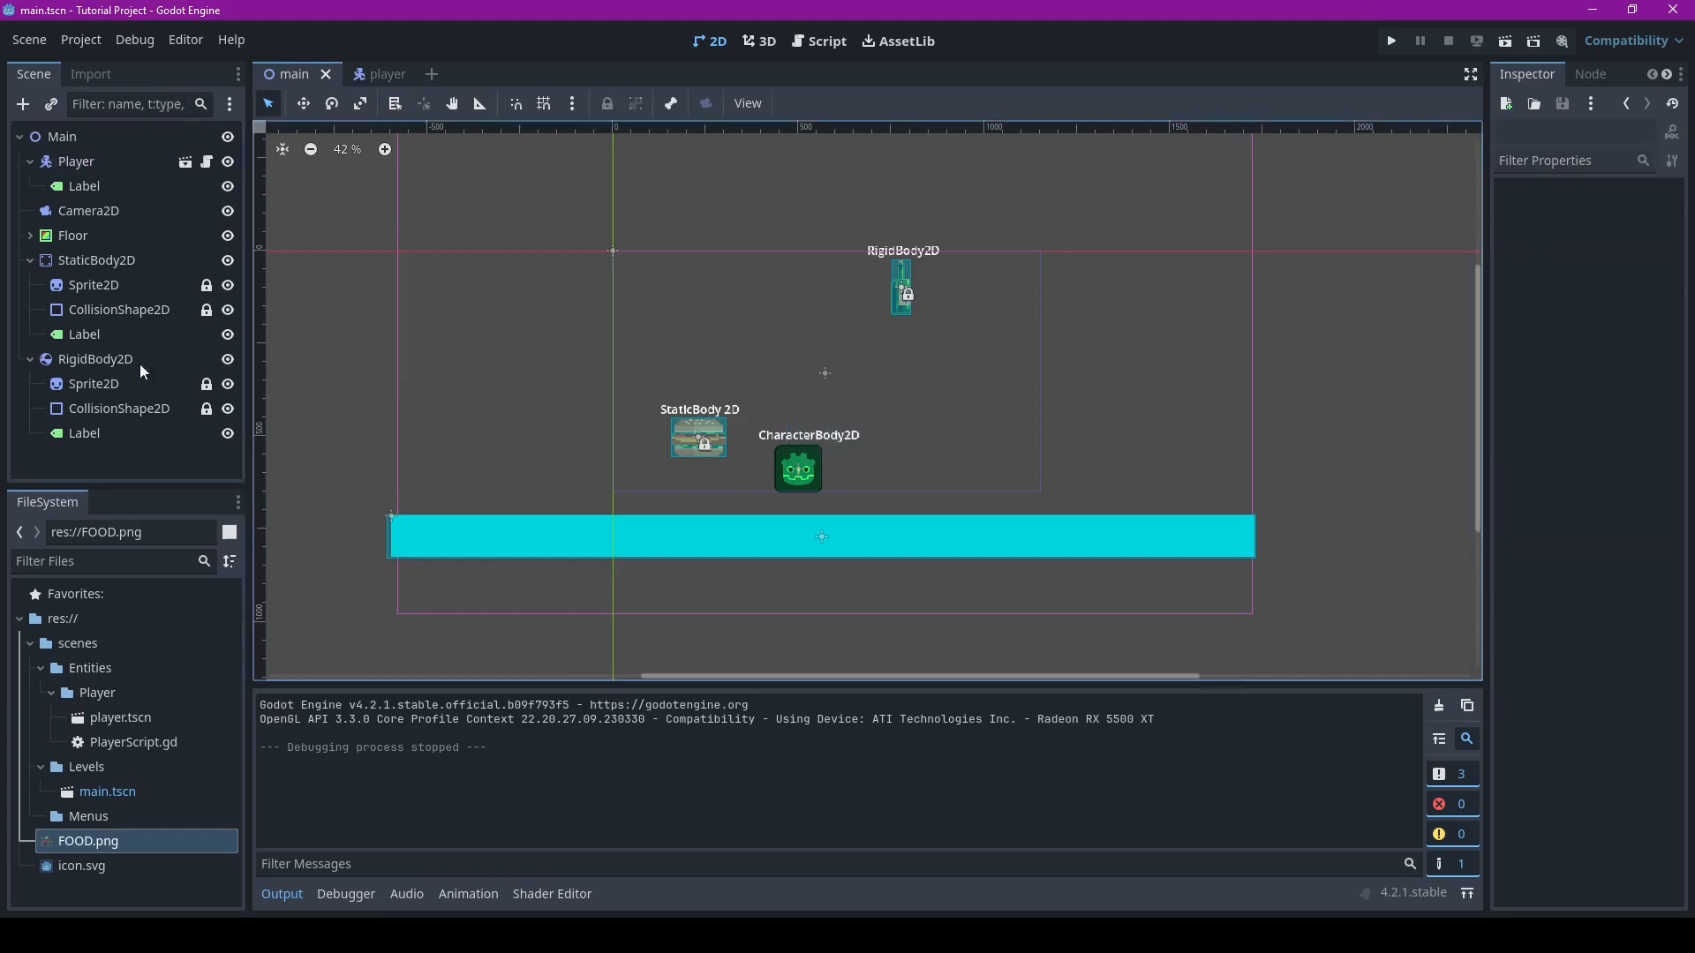
left_click(91, 261)
left_click_drag(591, 350, 766, 466)
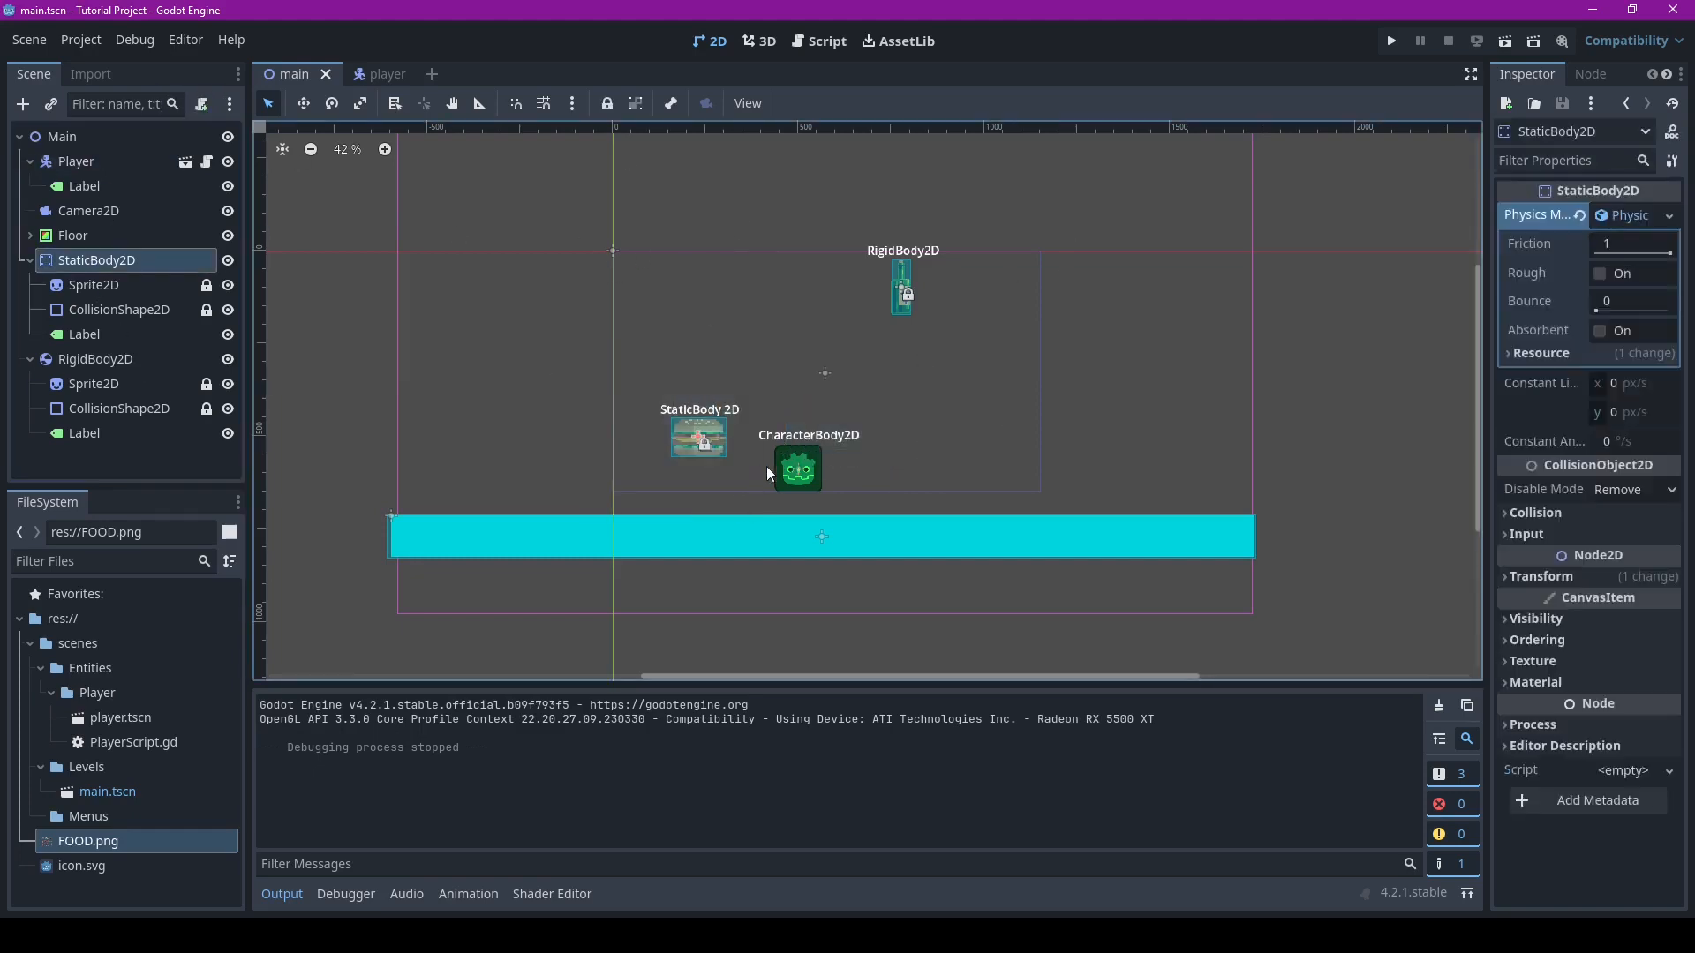
left_click(722, 479)
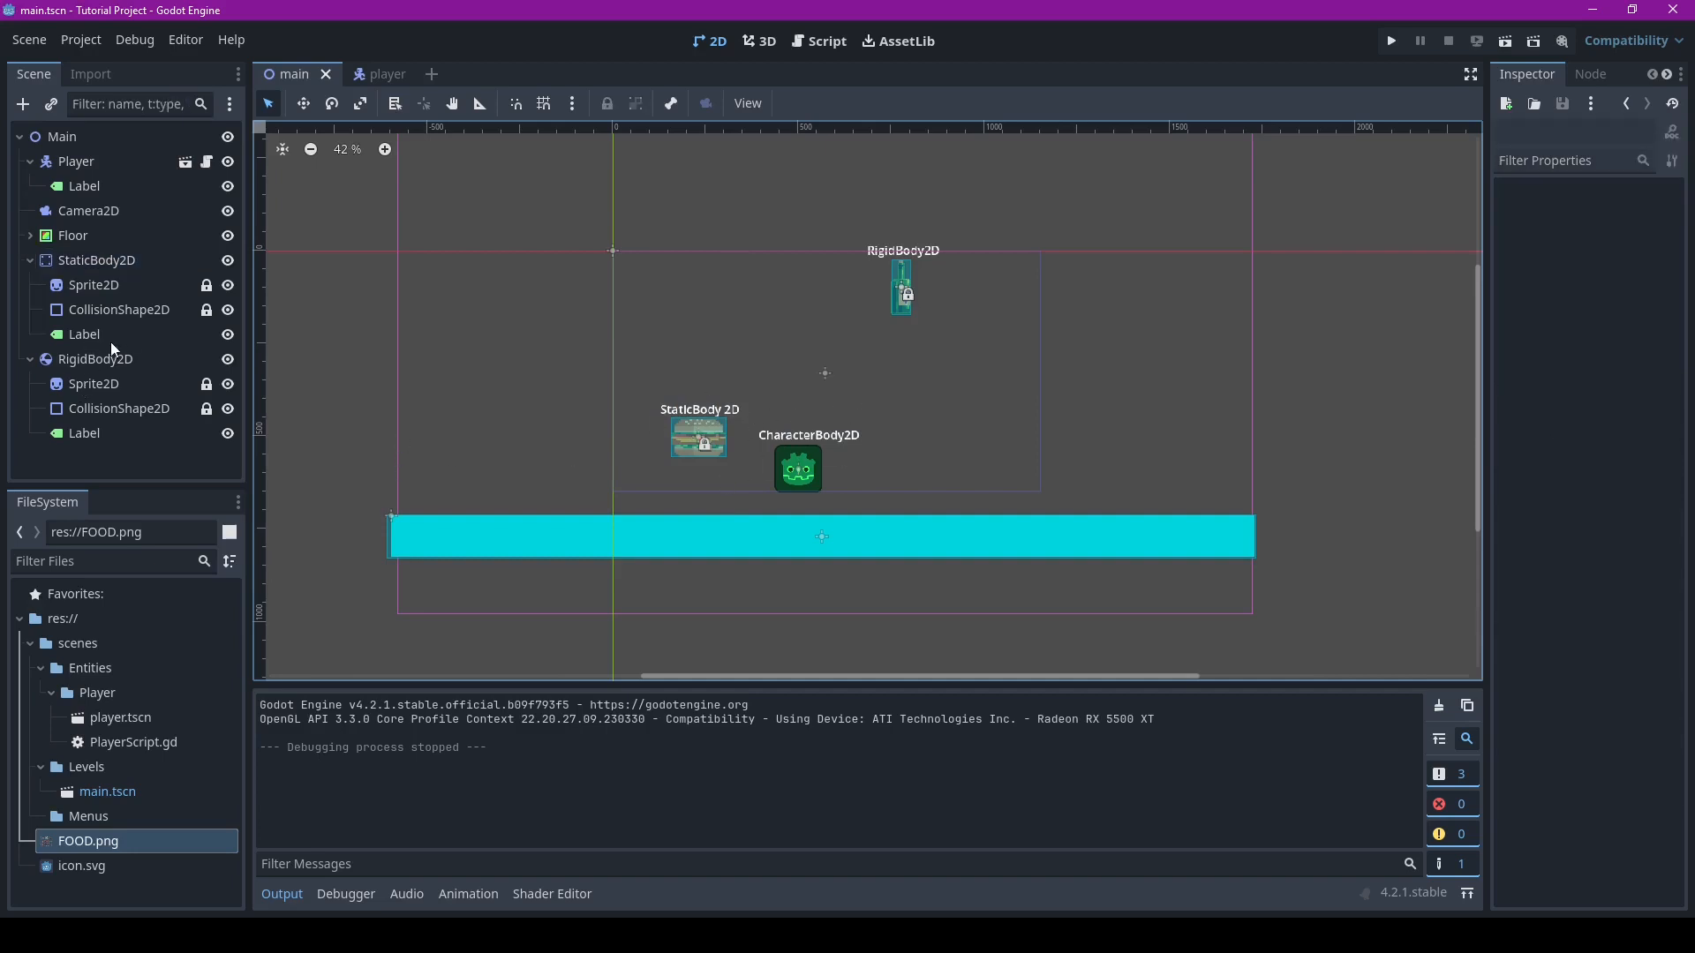
left_click(92, 361)
left_click(966, 299)
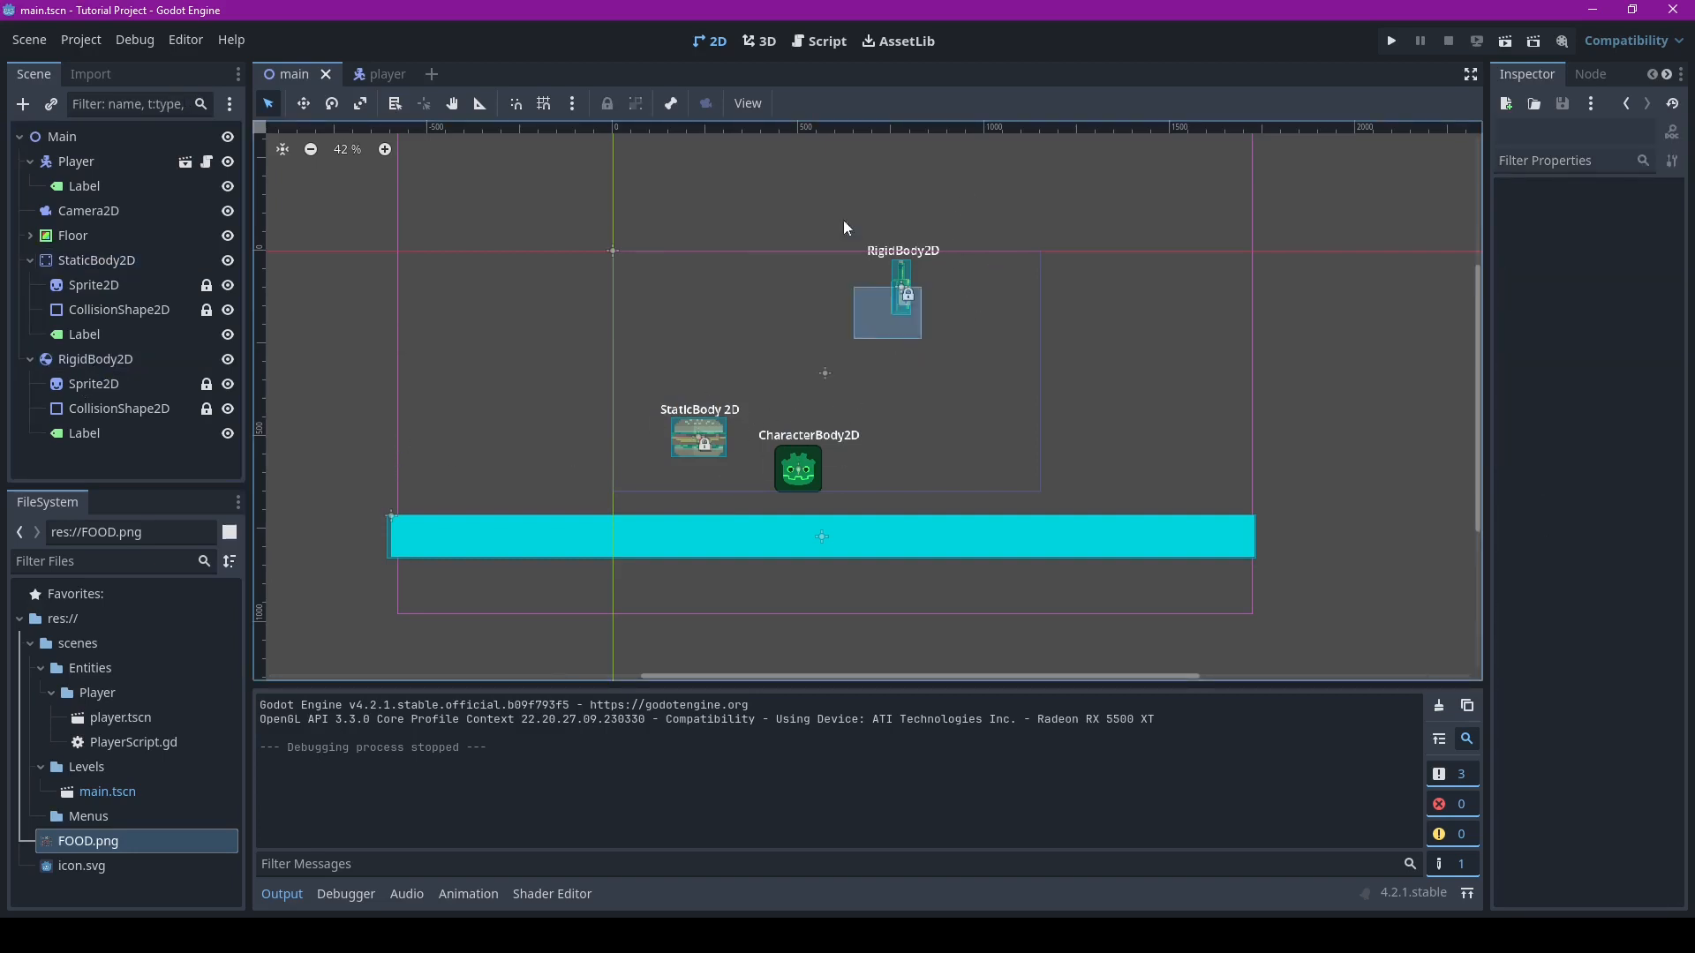
Run the project and test the player character by walking both ways and jumping over the RigidBody2D bottle
left_click(1389, 44)
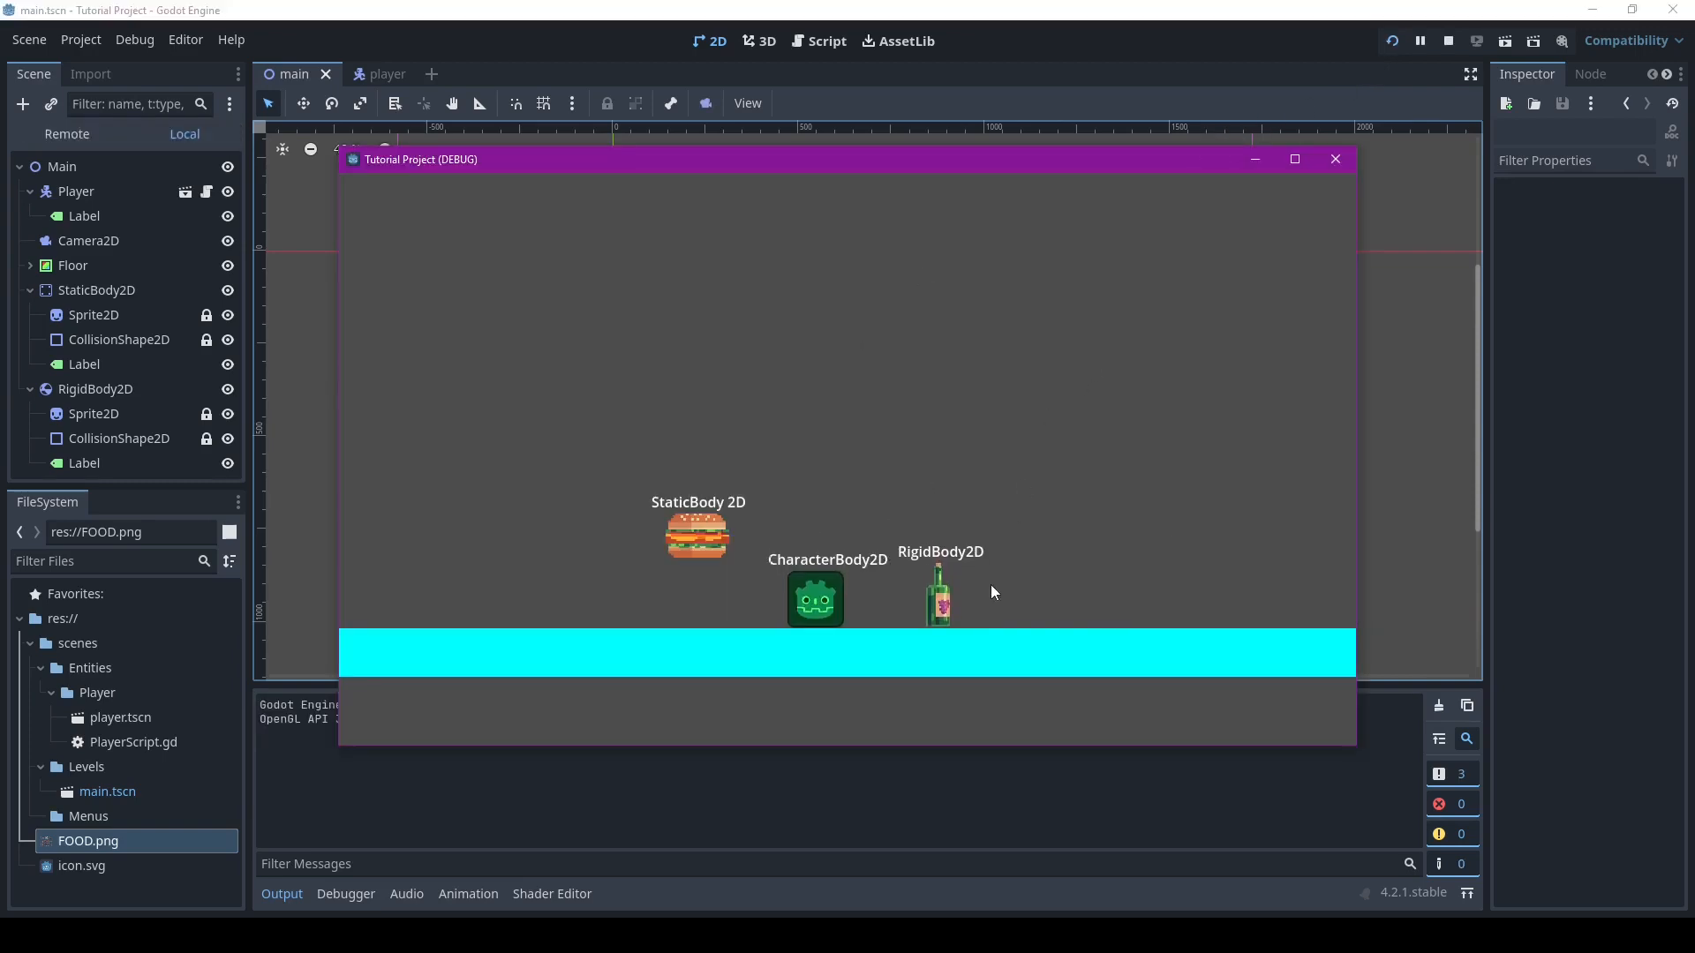
key("Right")
key("Left")
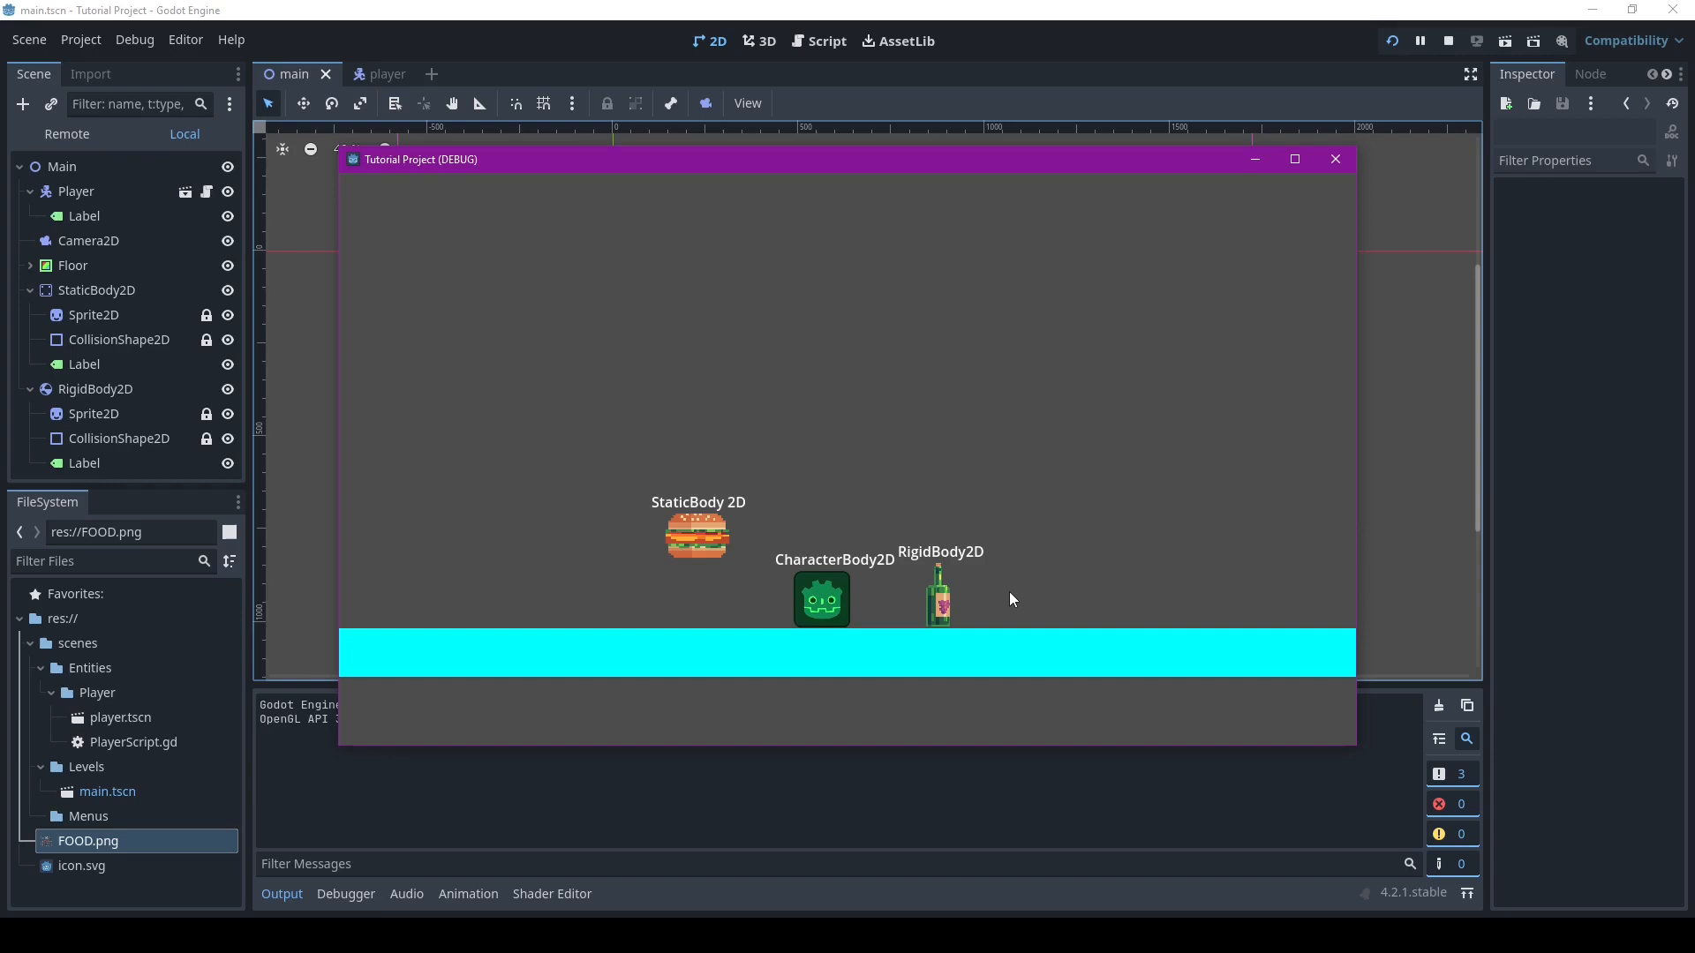
key("Left")
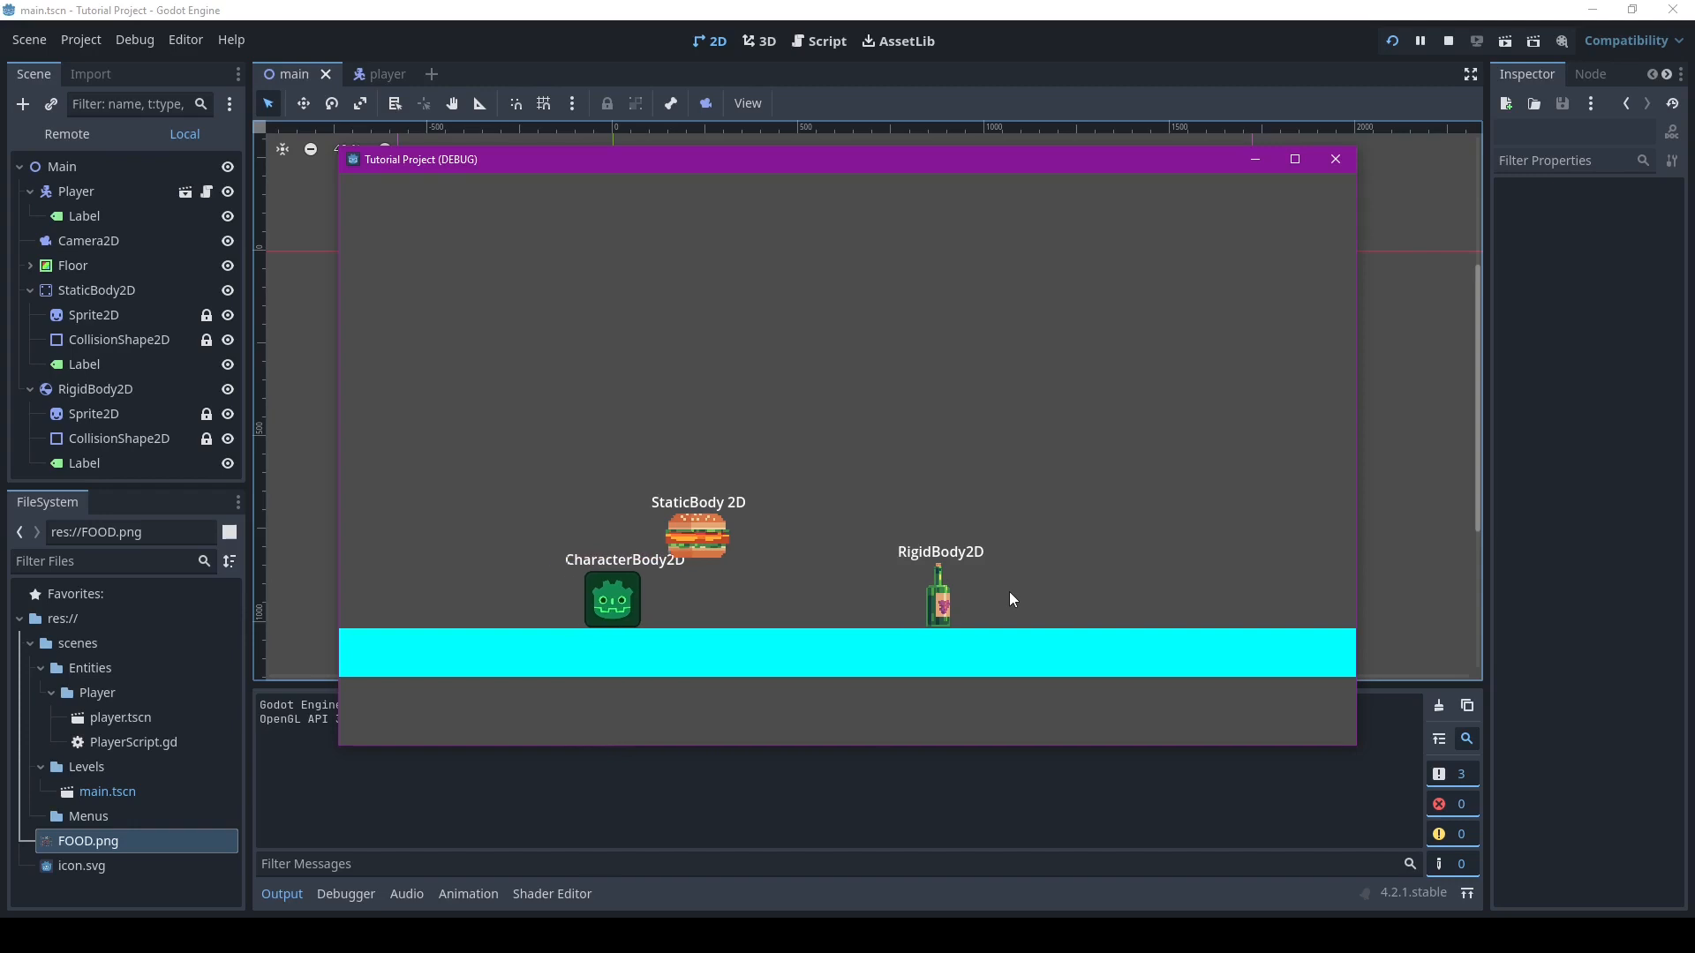
key("Right")
key("space")
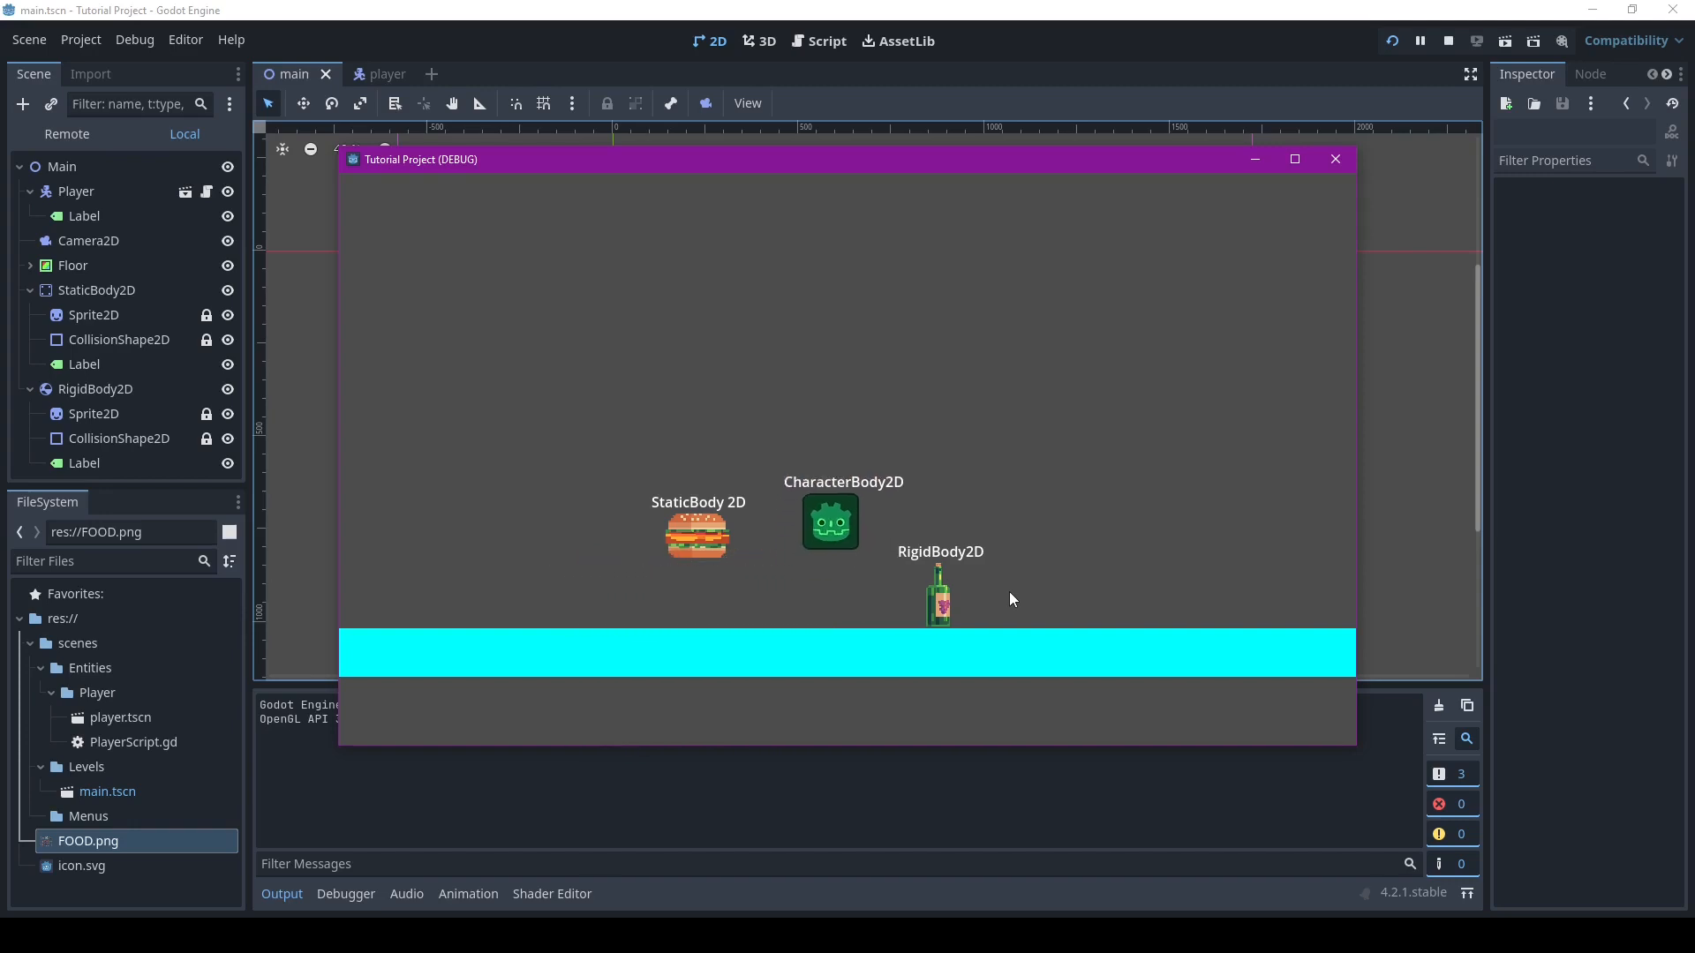
key("Right")
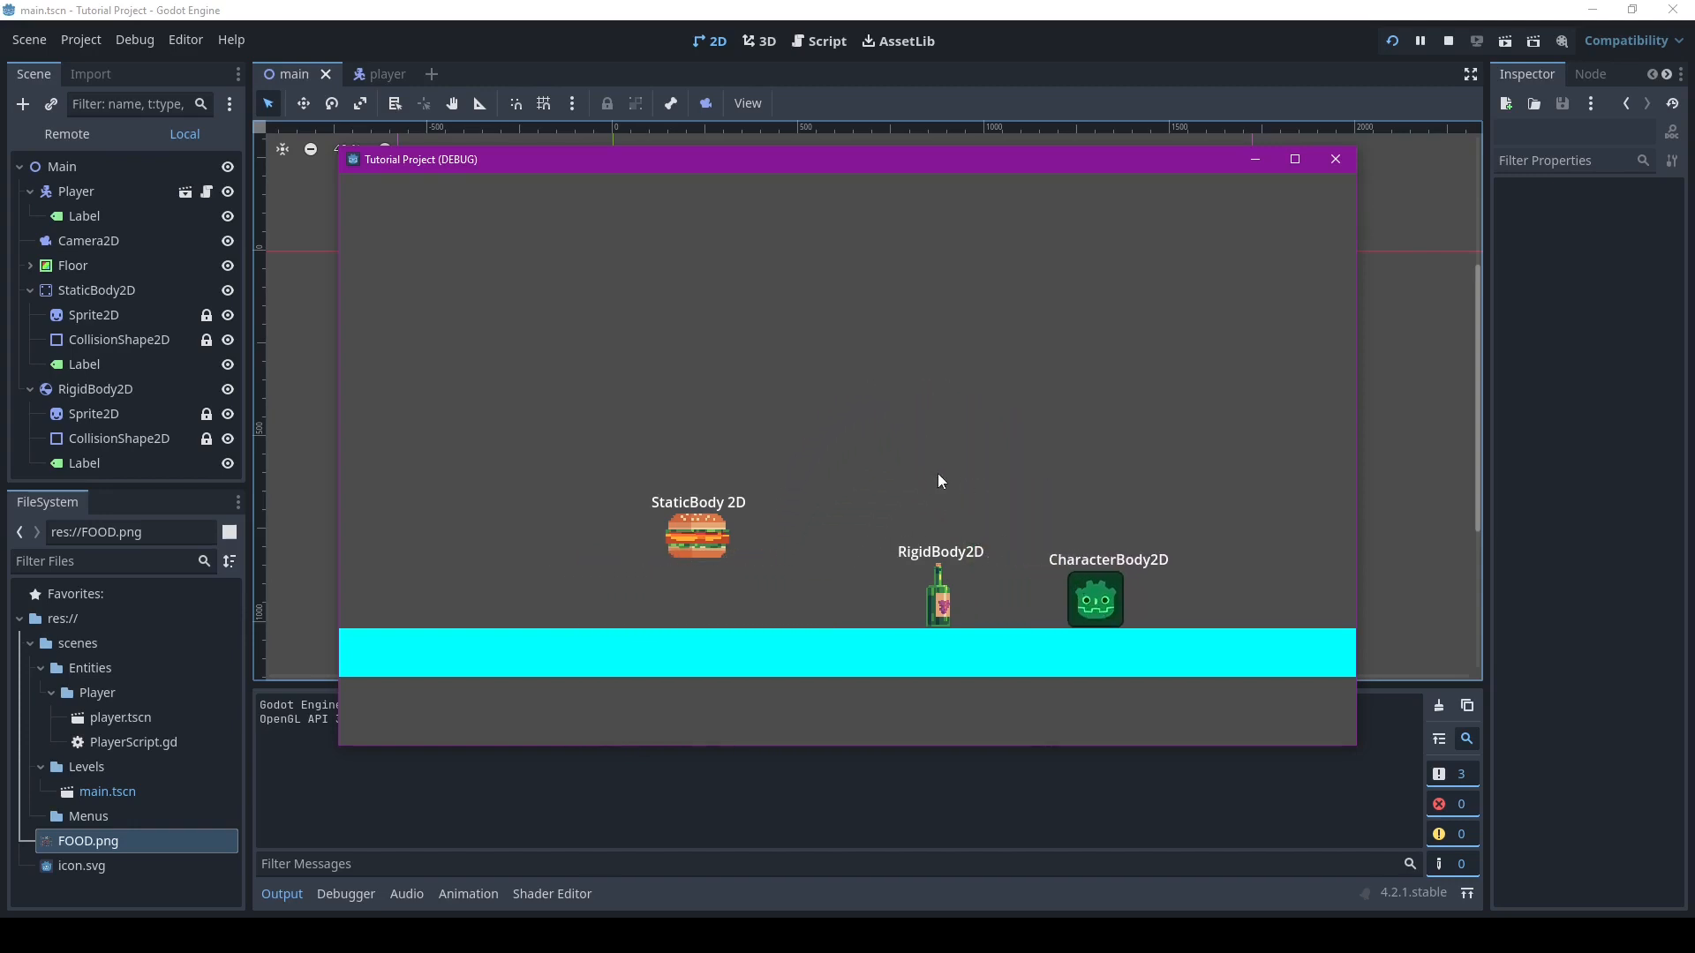
key("Right")
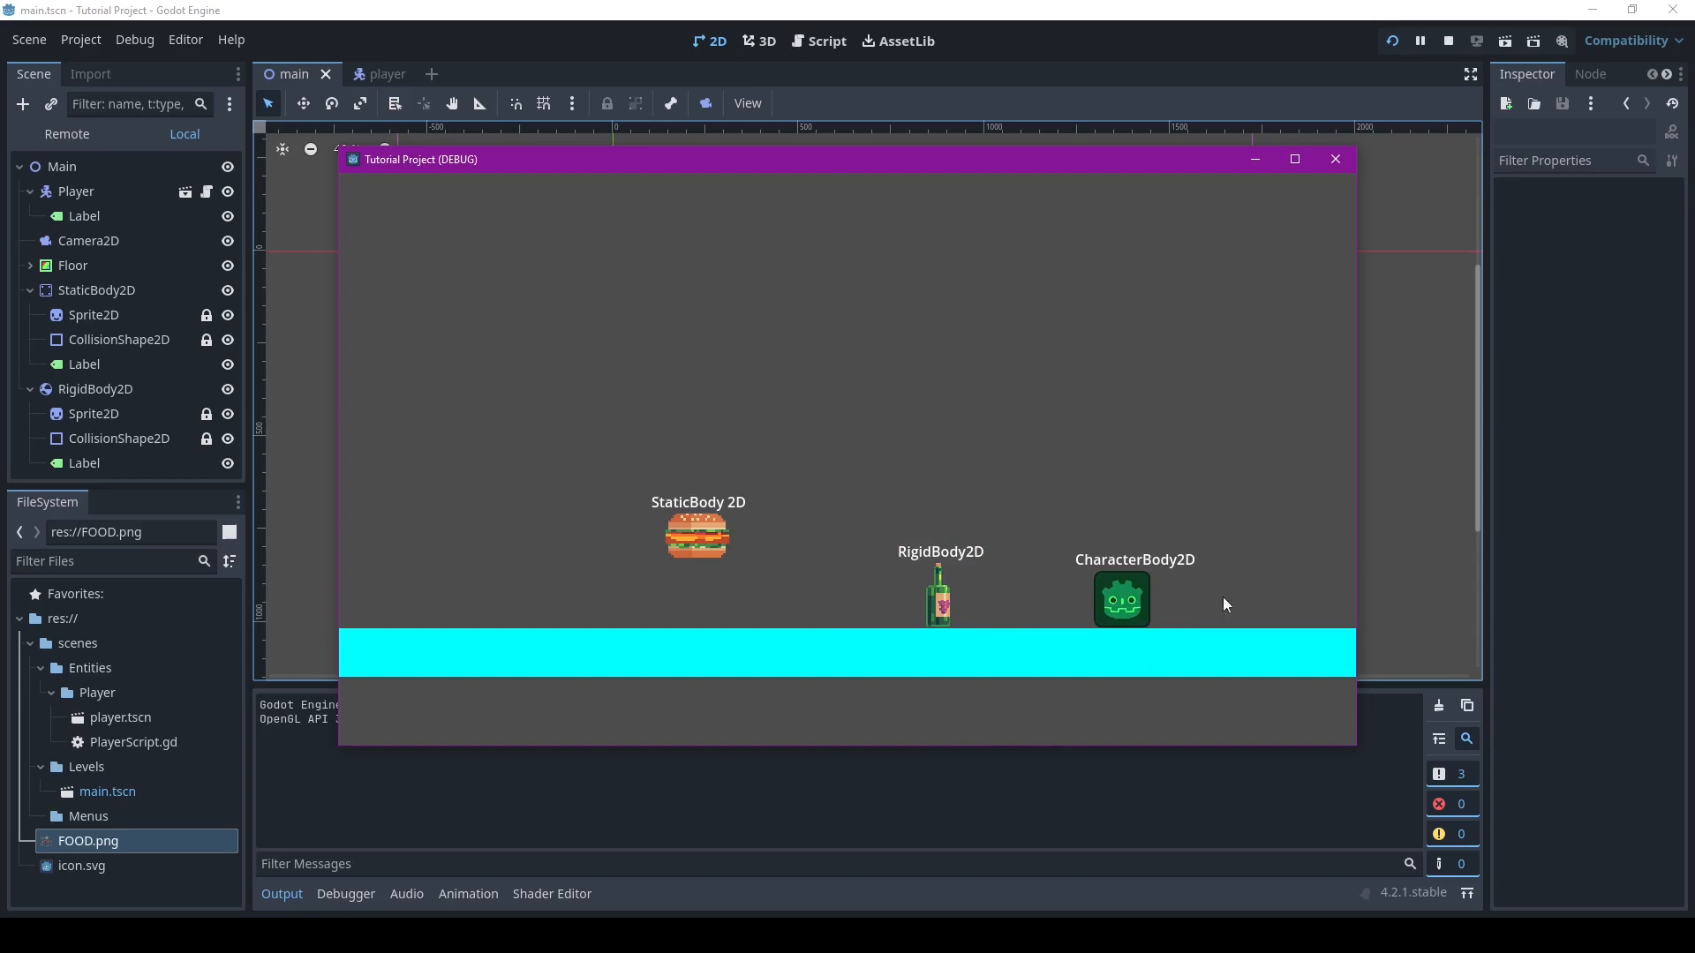
key("space")
key("Left")
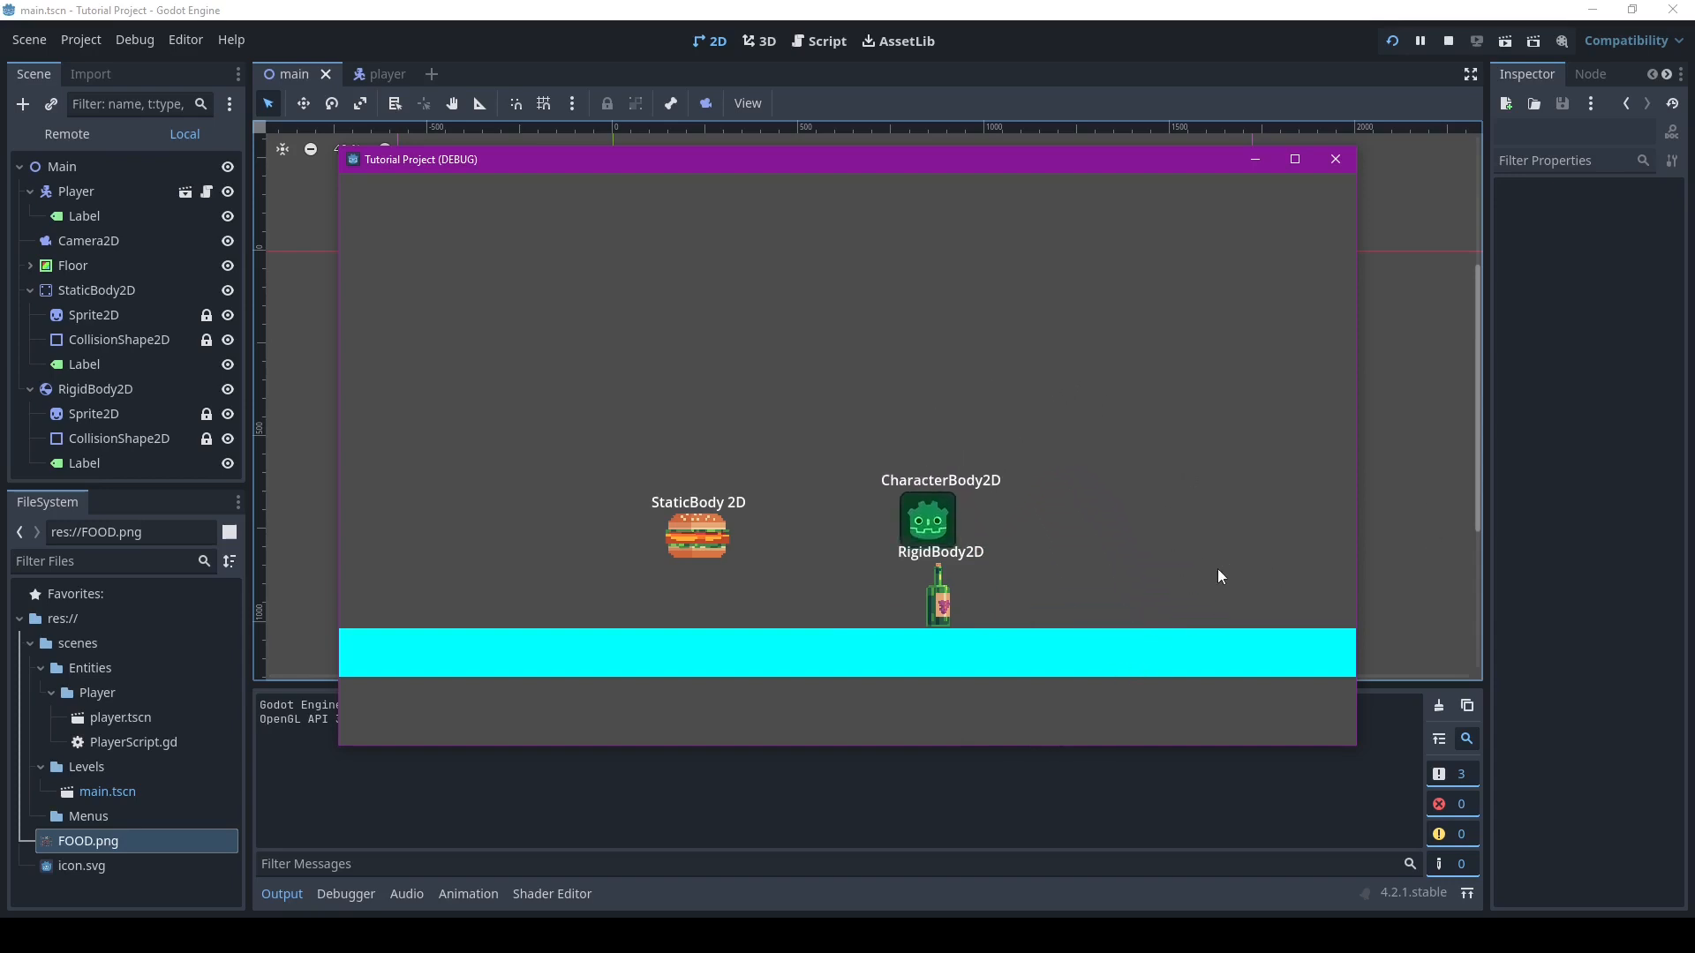
key("space")
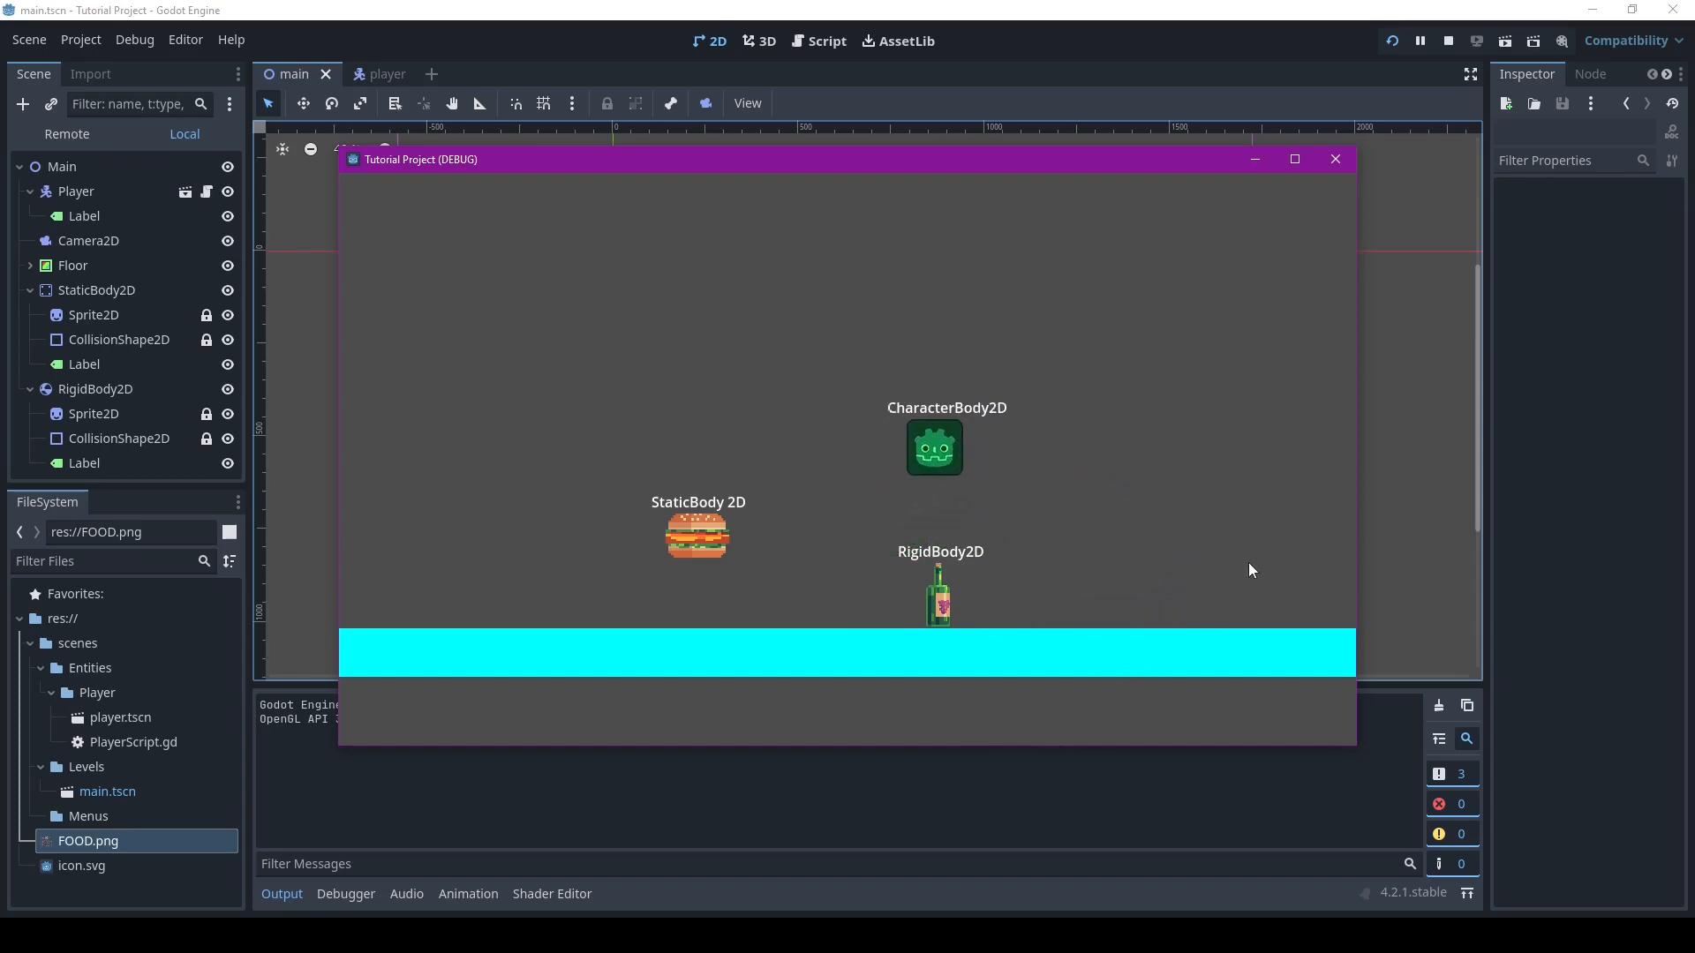
key("Left")
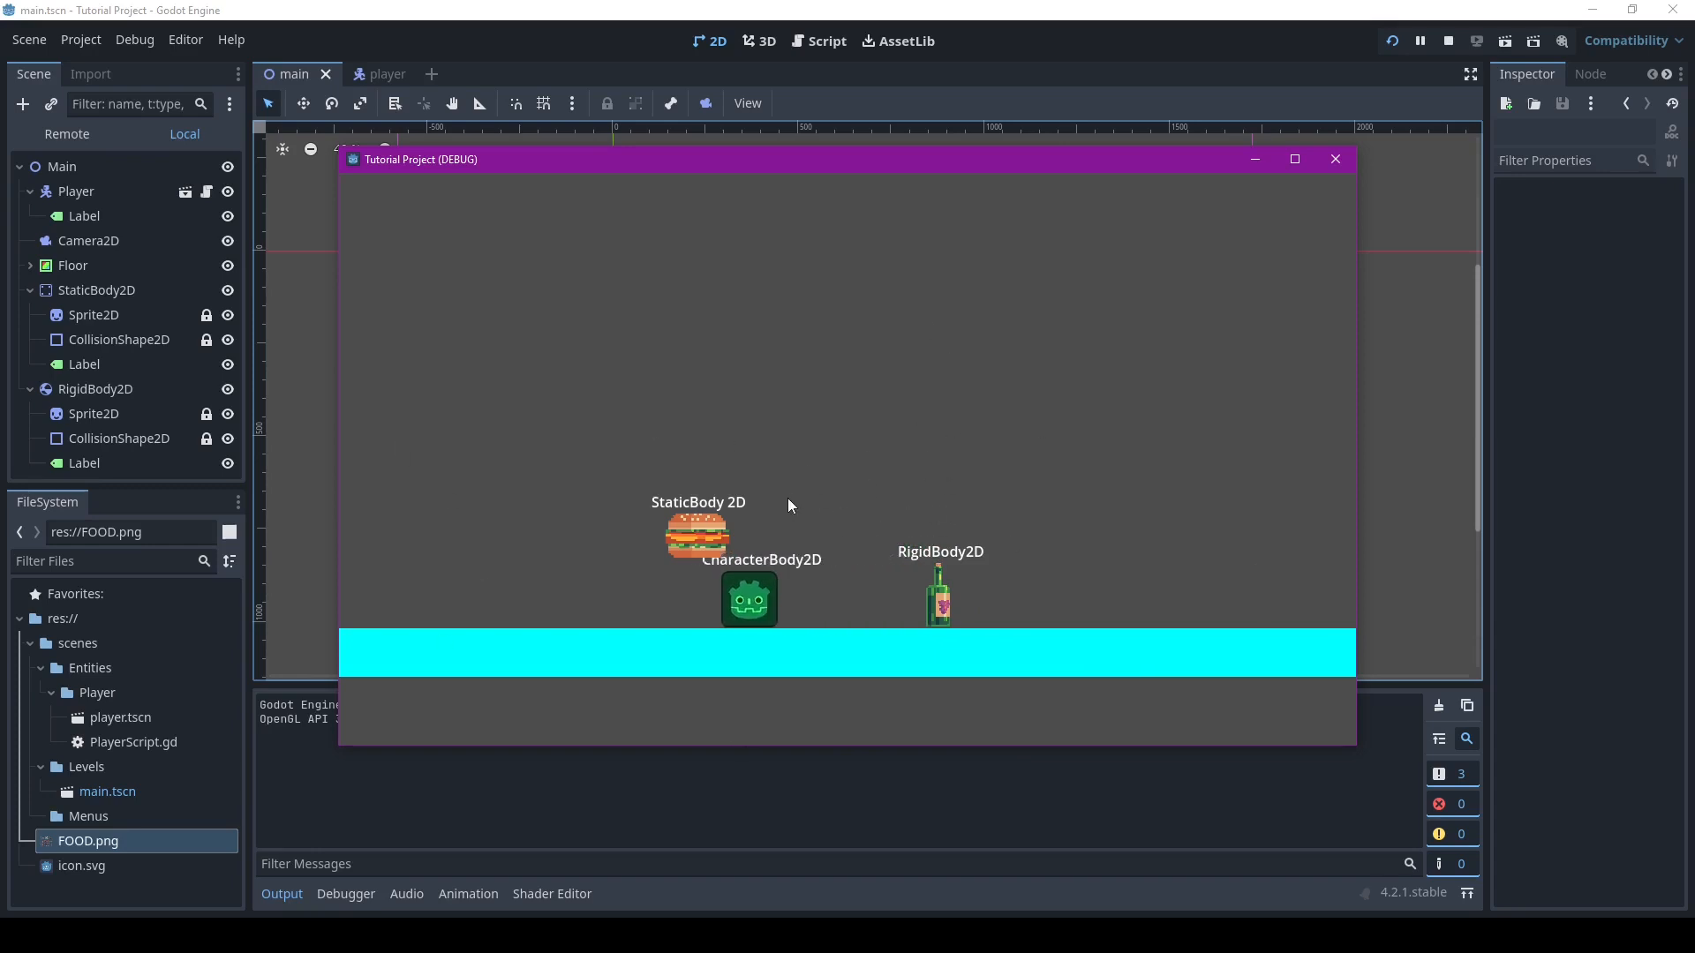
Test collisions with the StaticBody2D burger by jumping the character around it and landing on top of it
key("space")
key("Left")
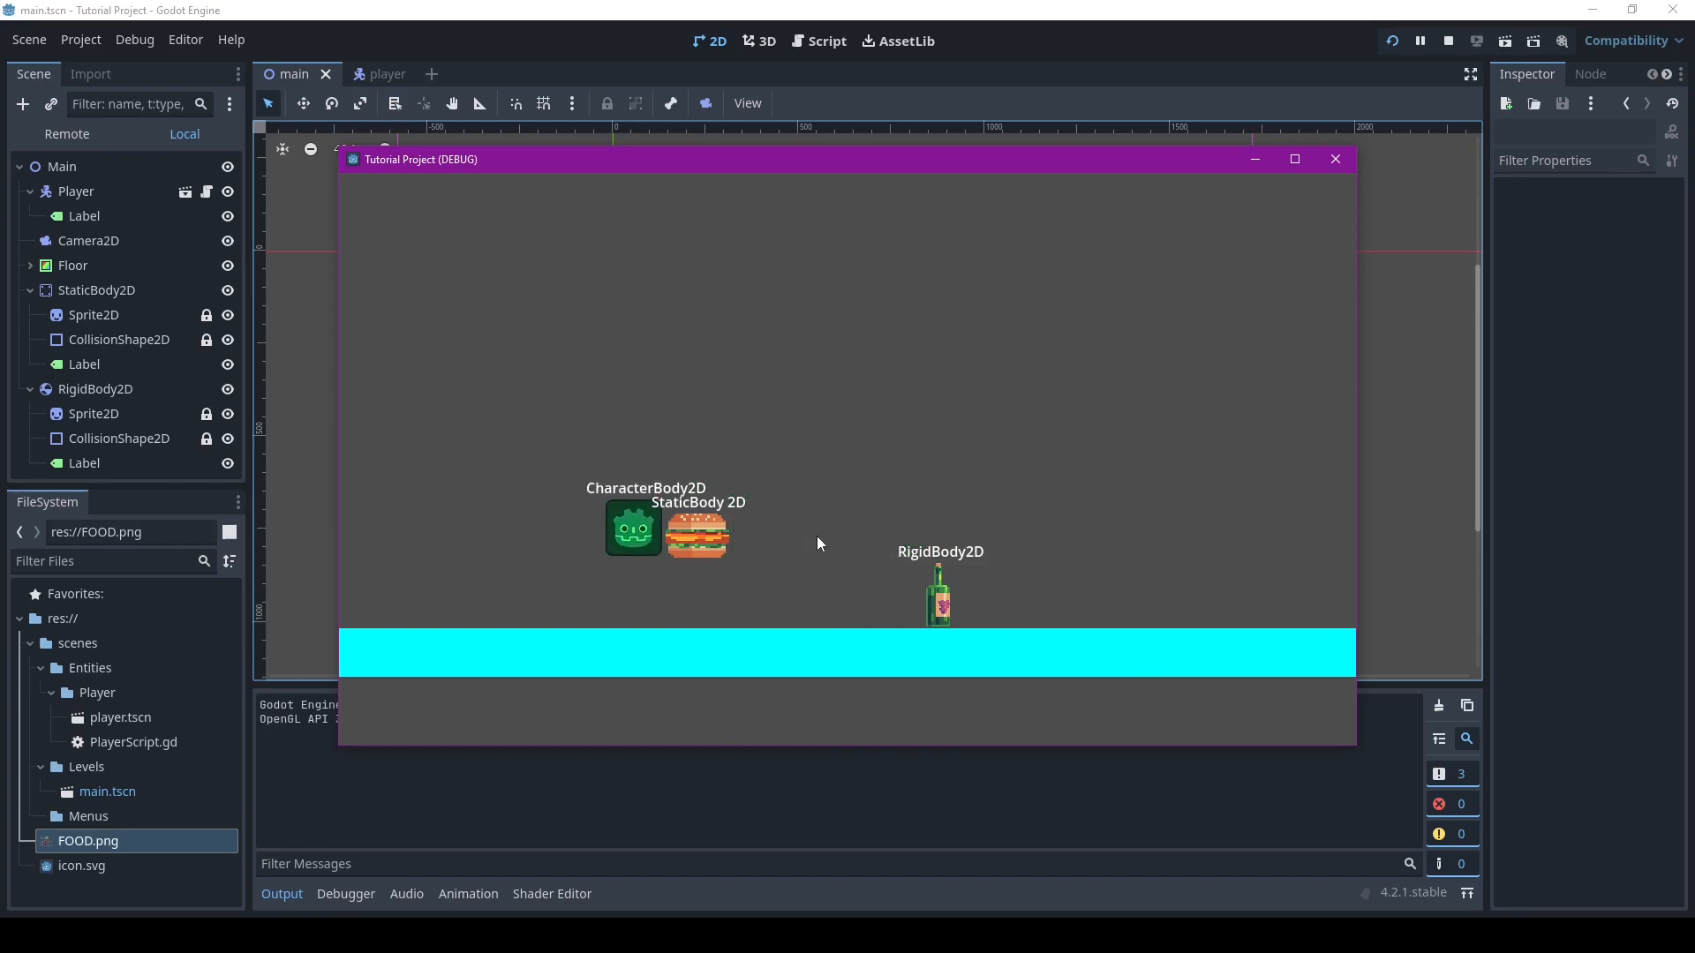
key("Right")
key("space")
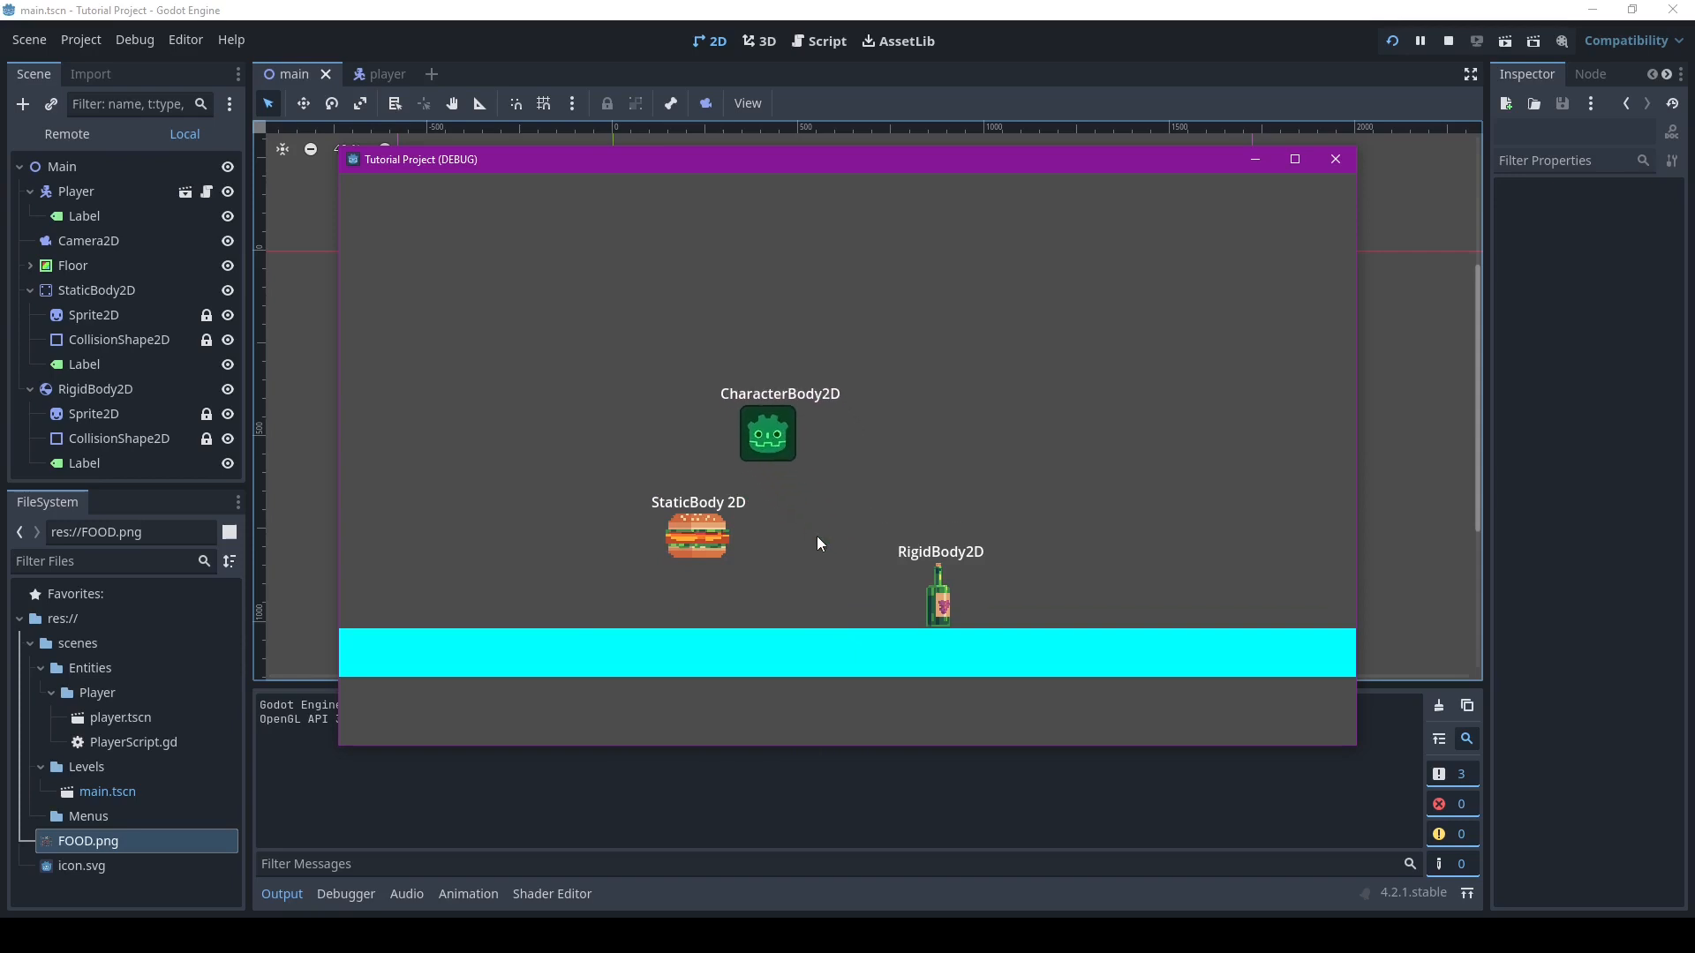
key("Left")
key("Right")
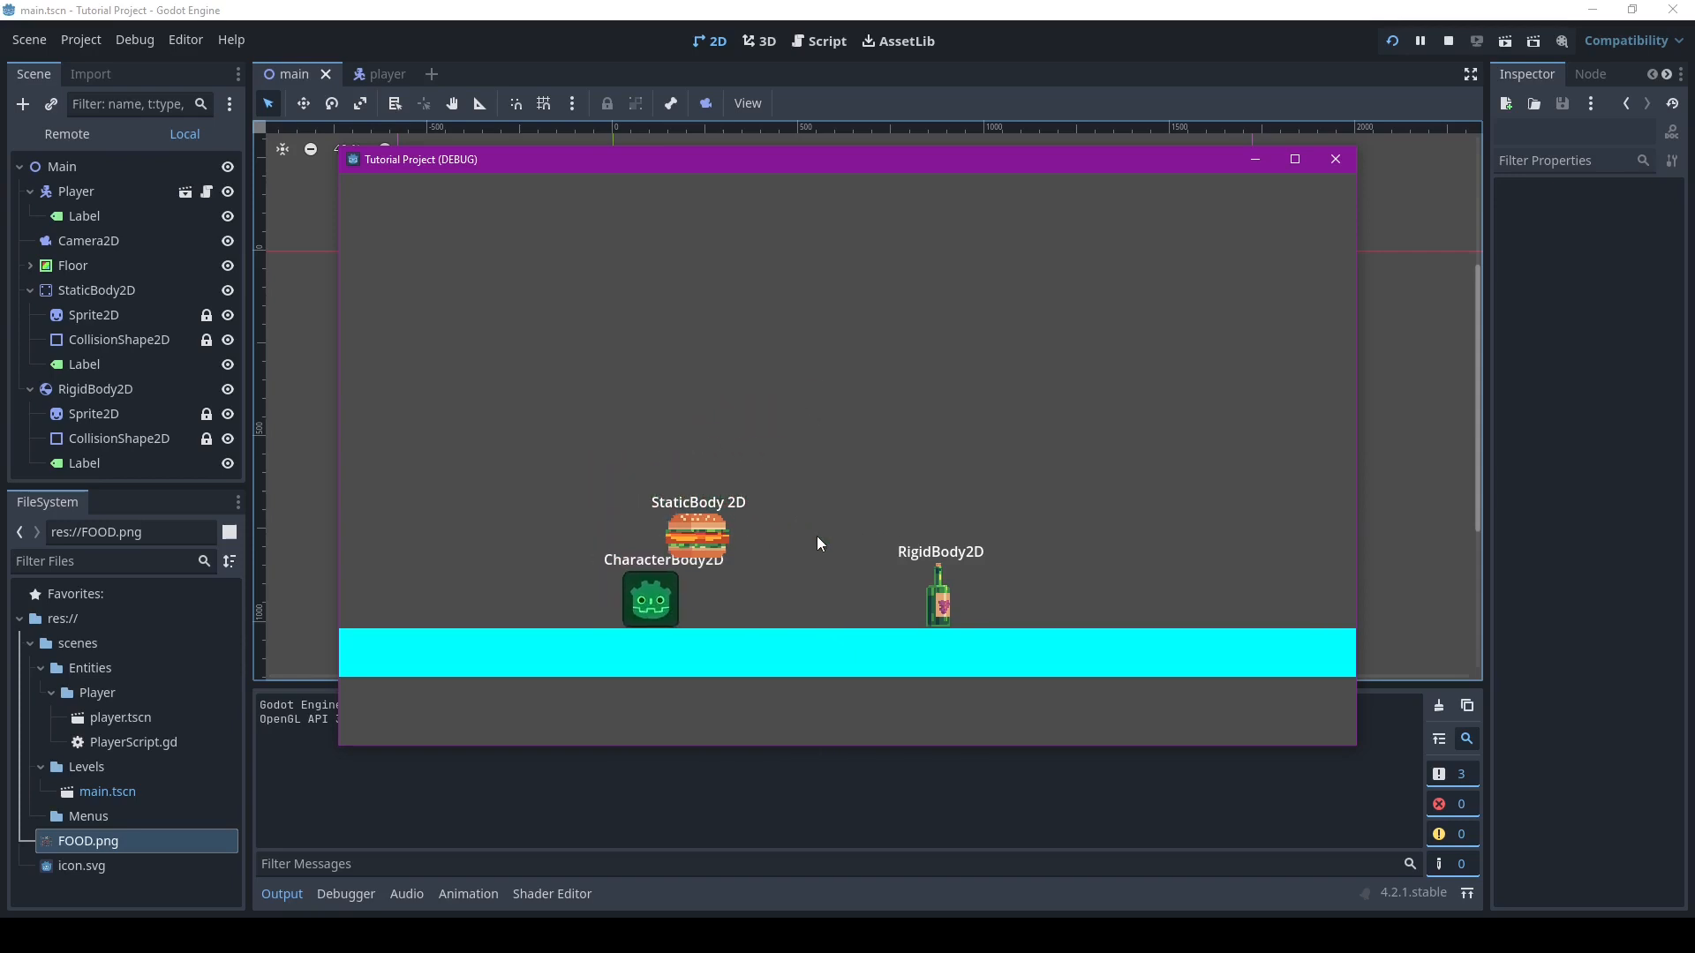
key("Right")
key("space")
key("Left")
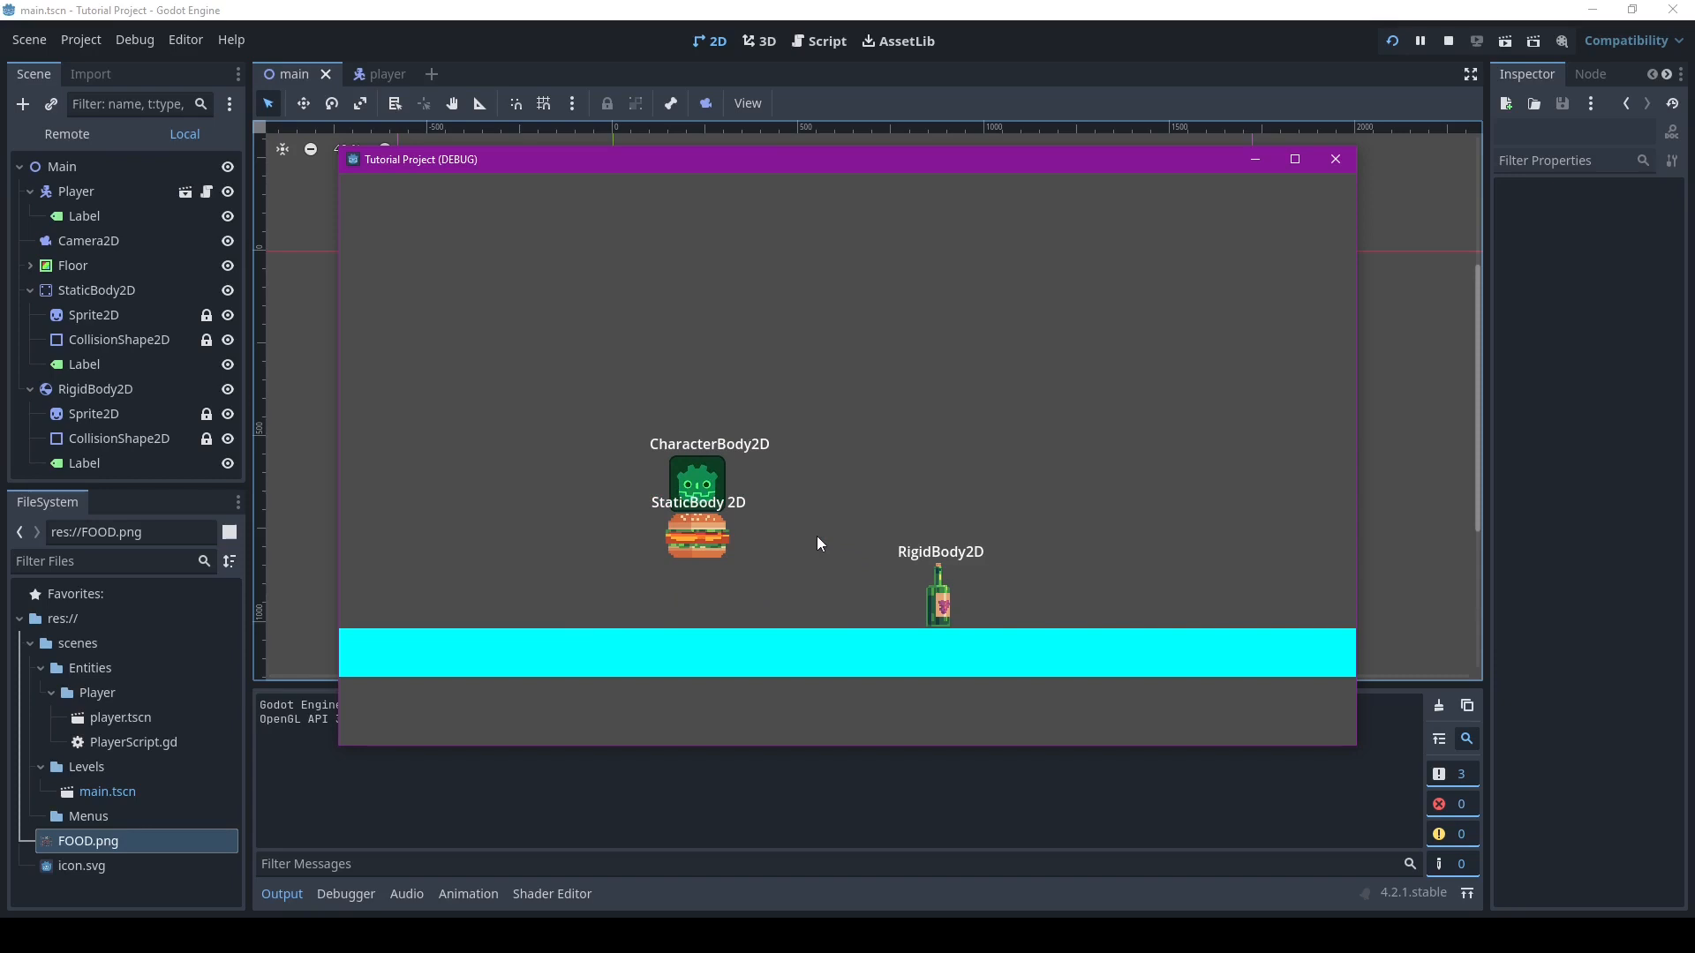
key("Right")
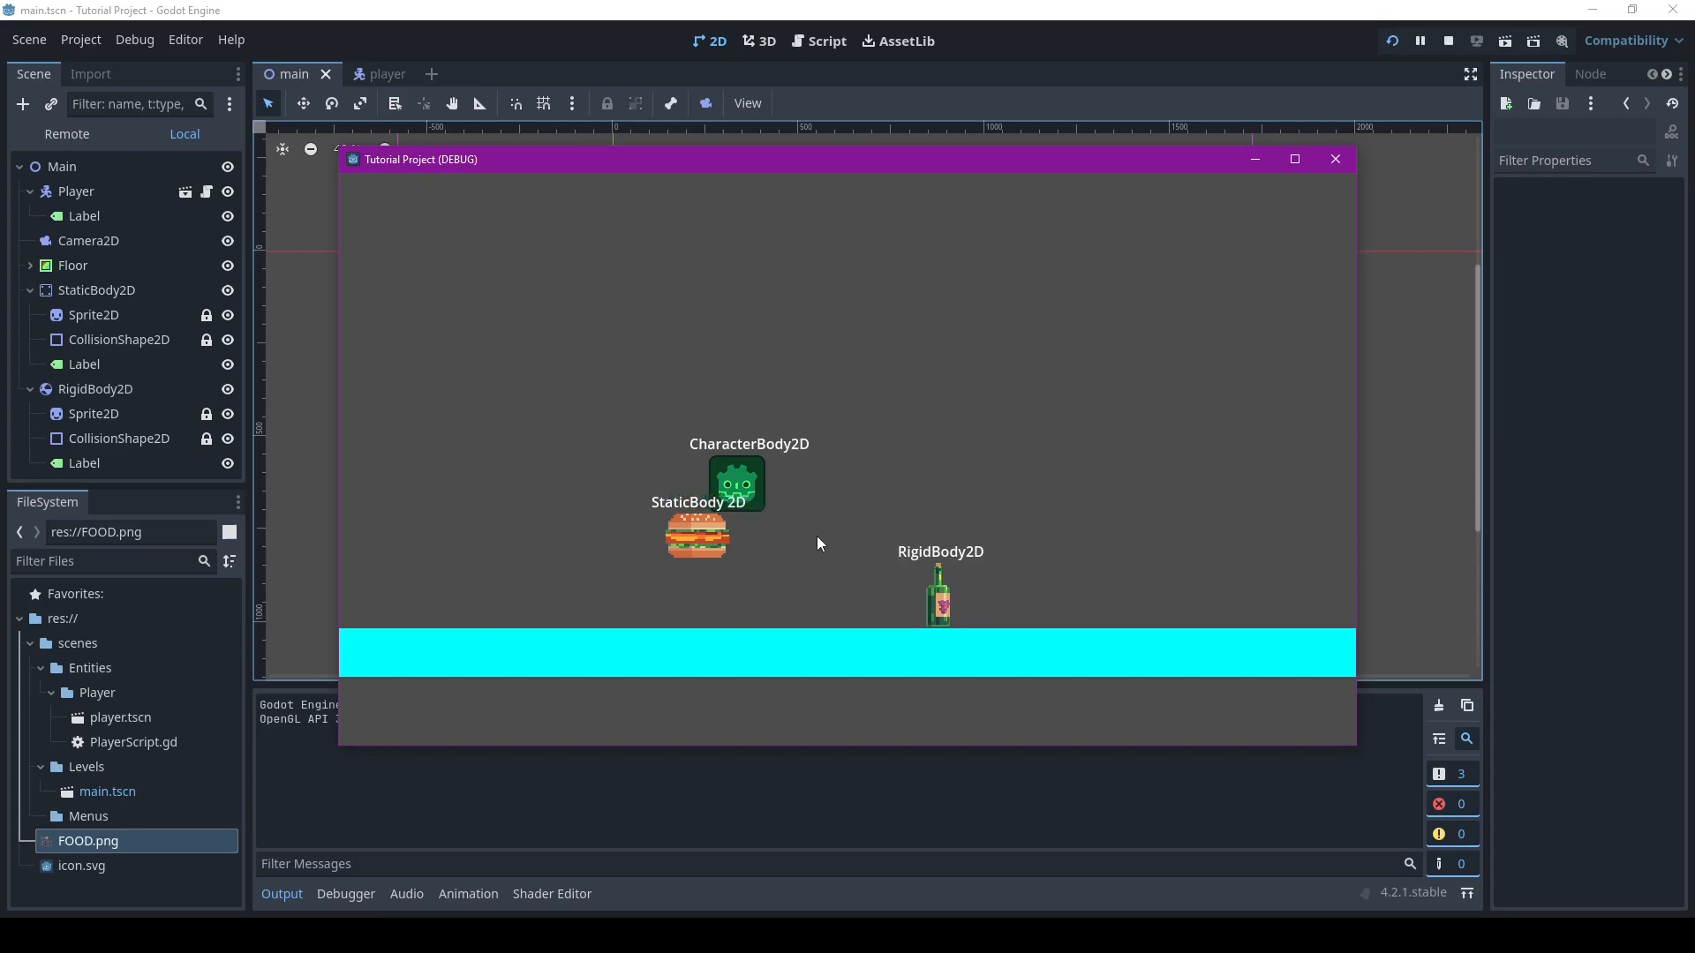
key("Left")
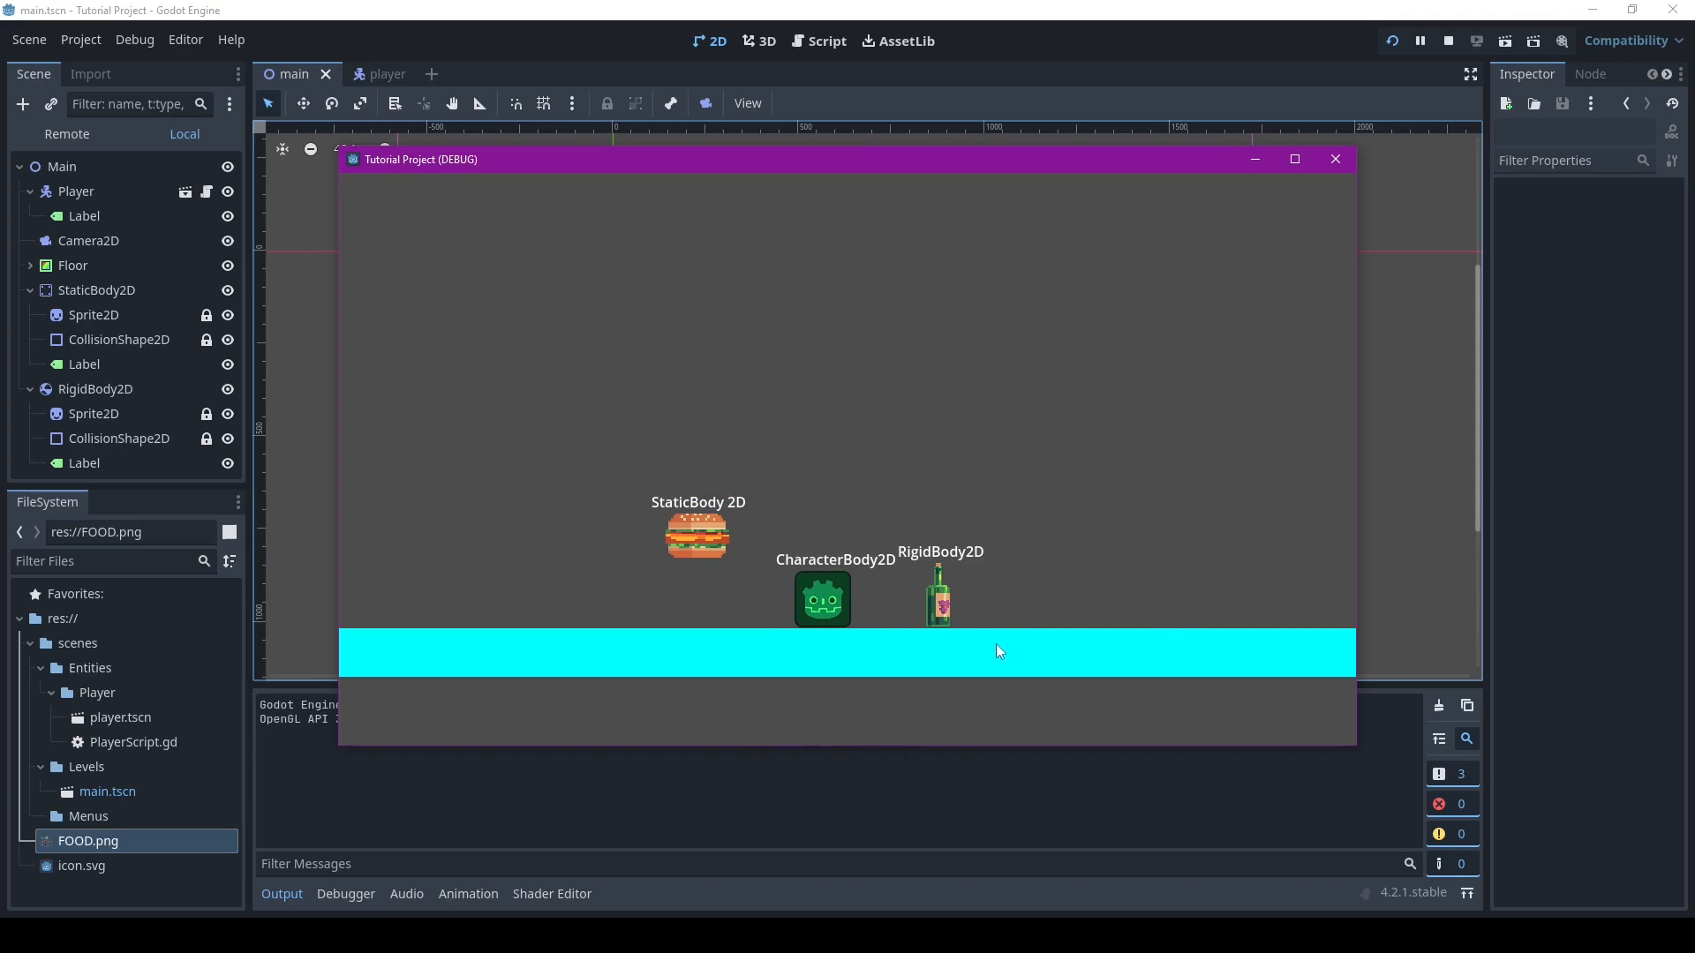
Walk the character against the RigidBody2D bottle, jump over it, and stop the running project
key("Right")
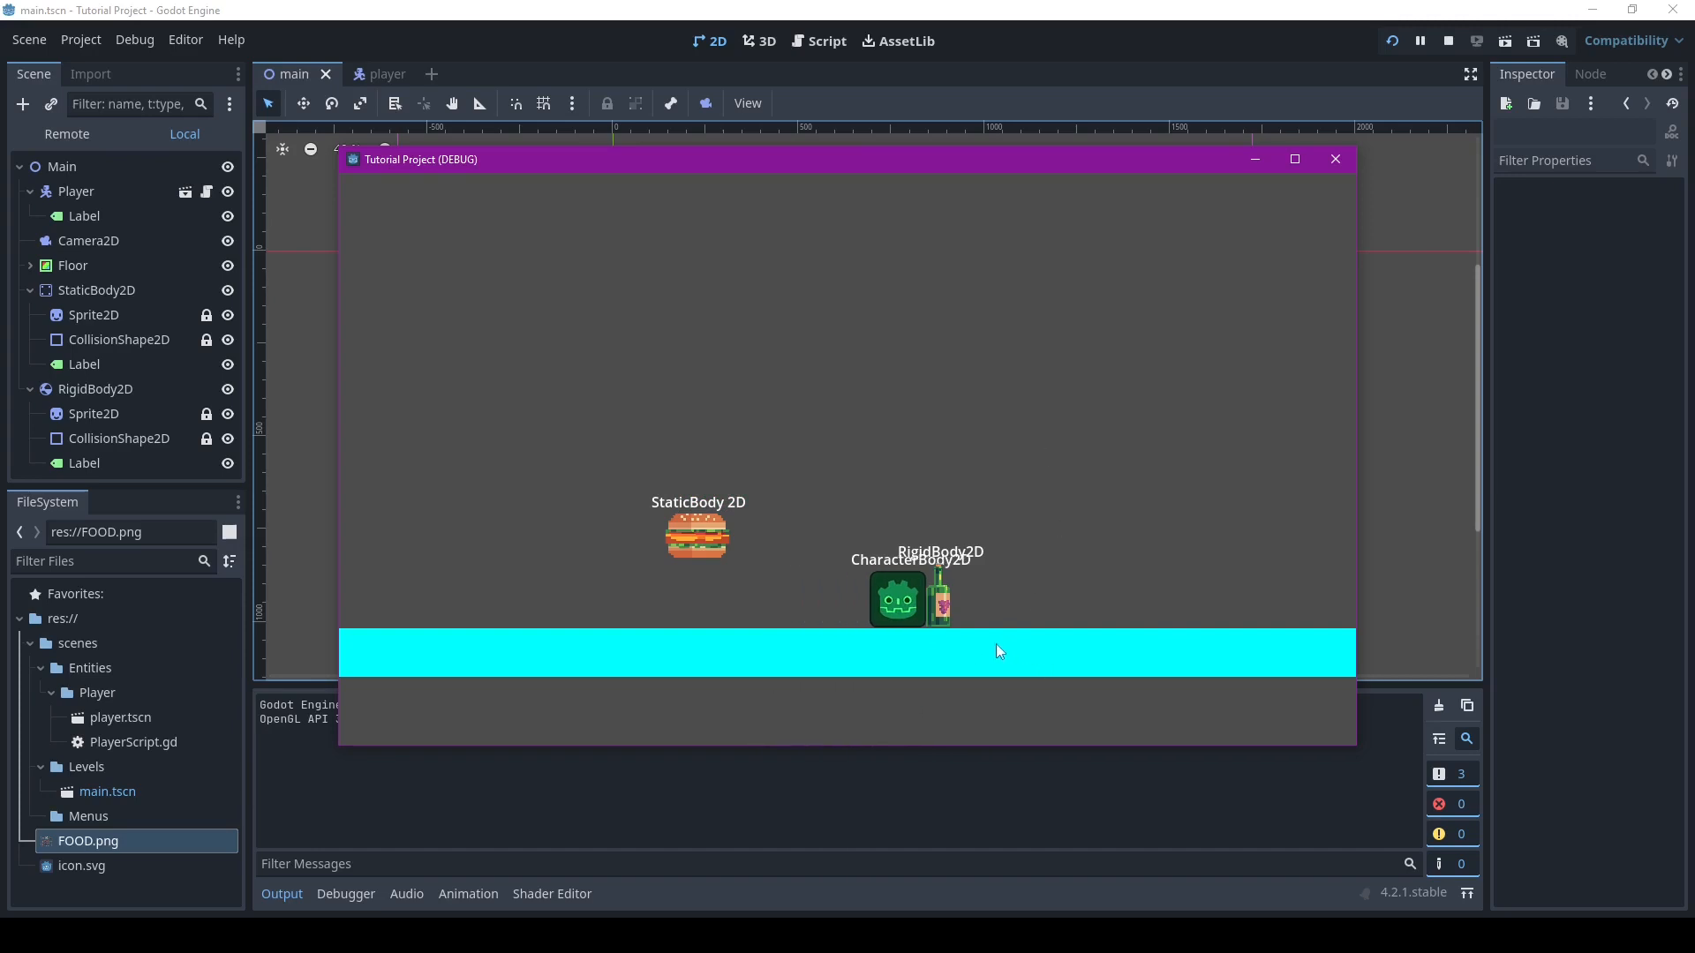
key("Left")
key("Left")
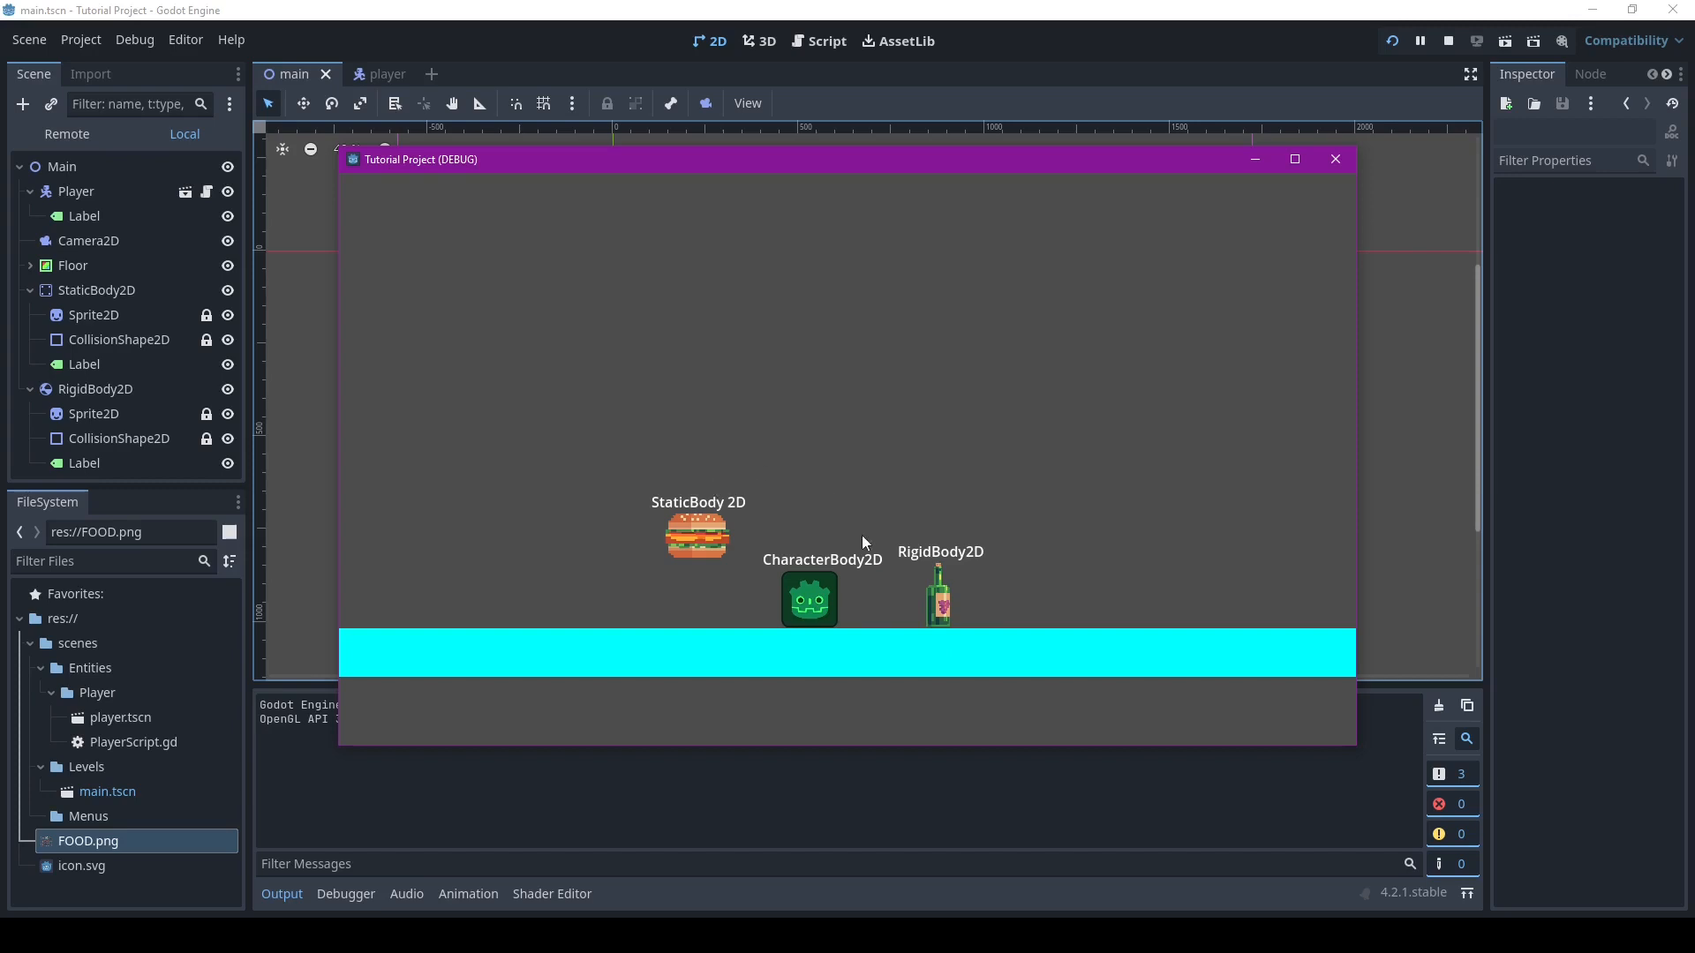
key("space")
key("Right")
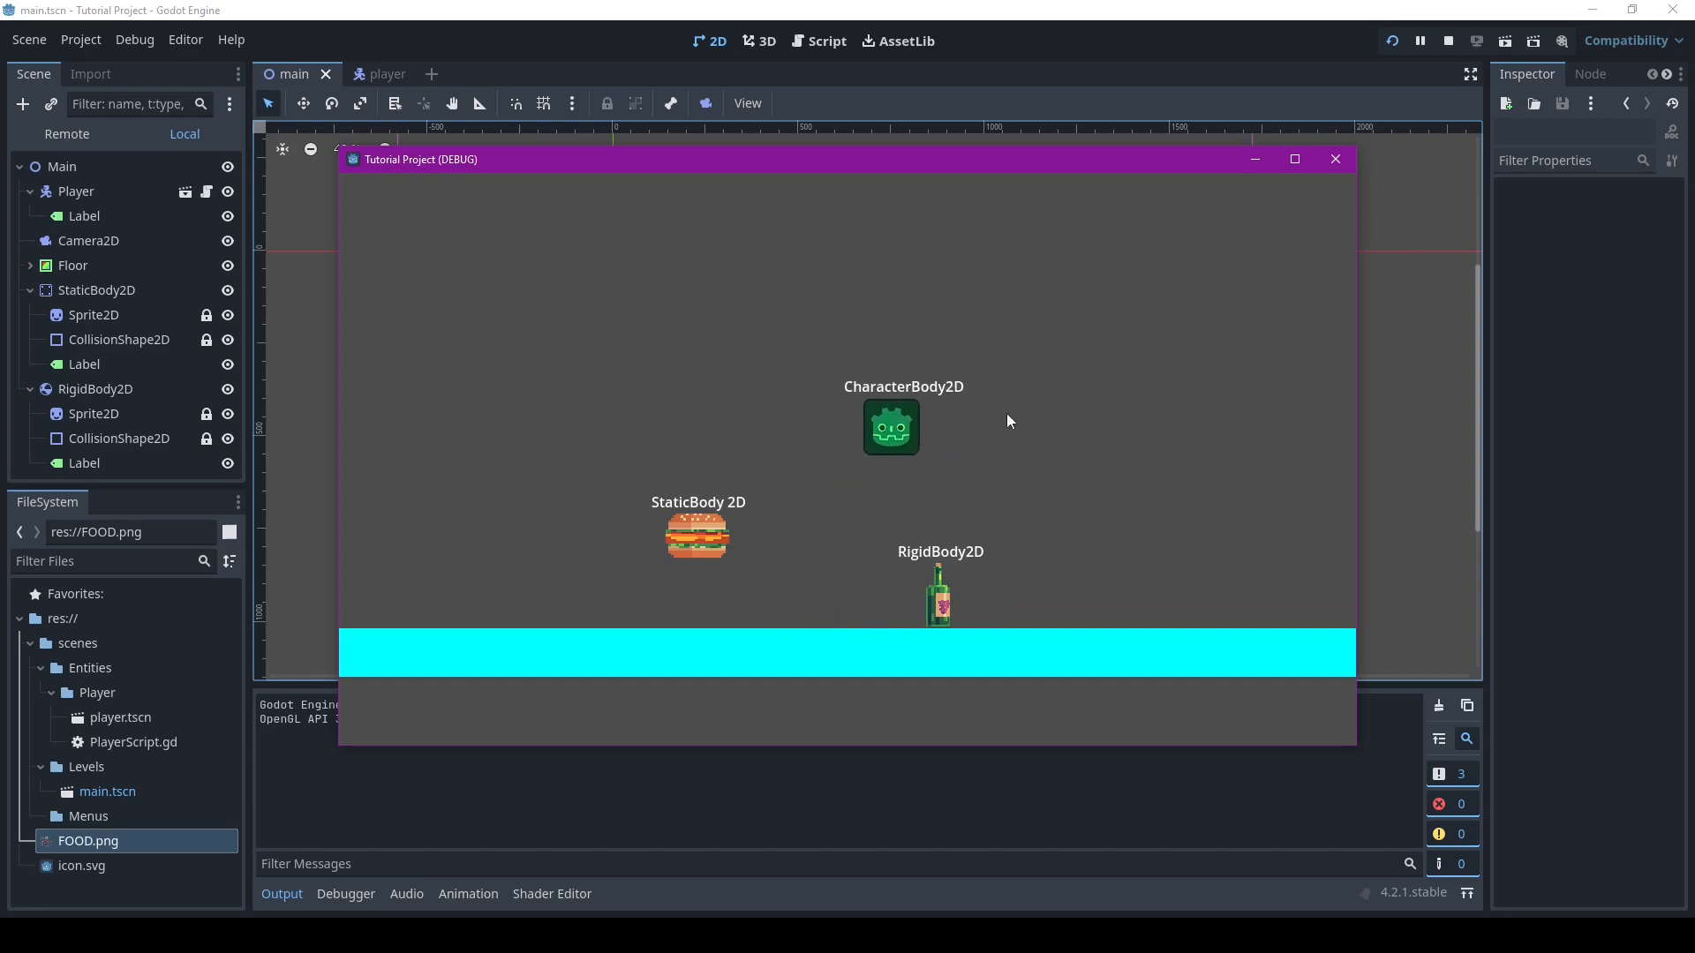
key("space")
key("Left")
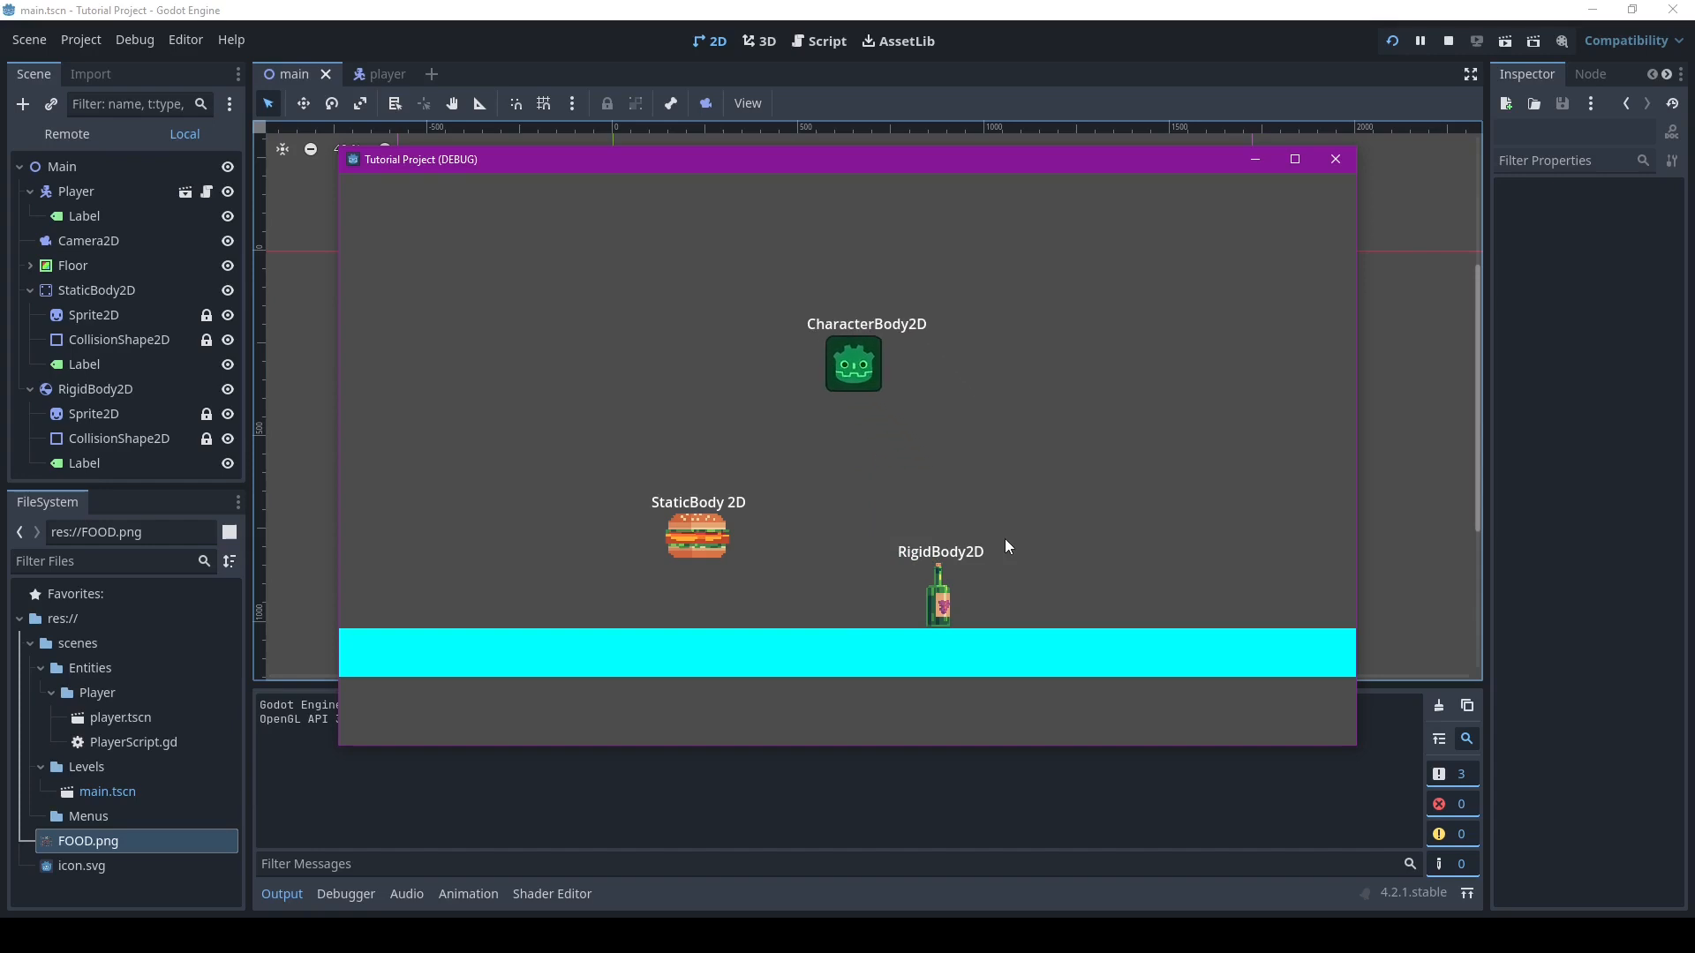
key("Right")
key("Right")
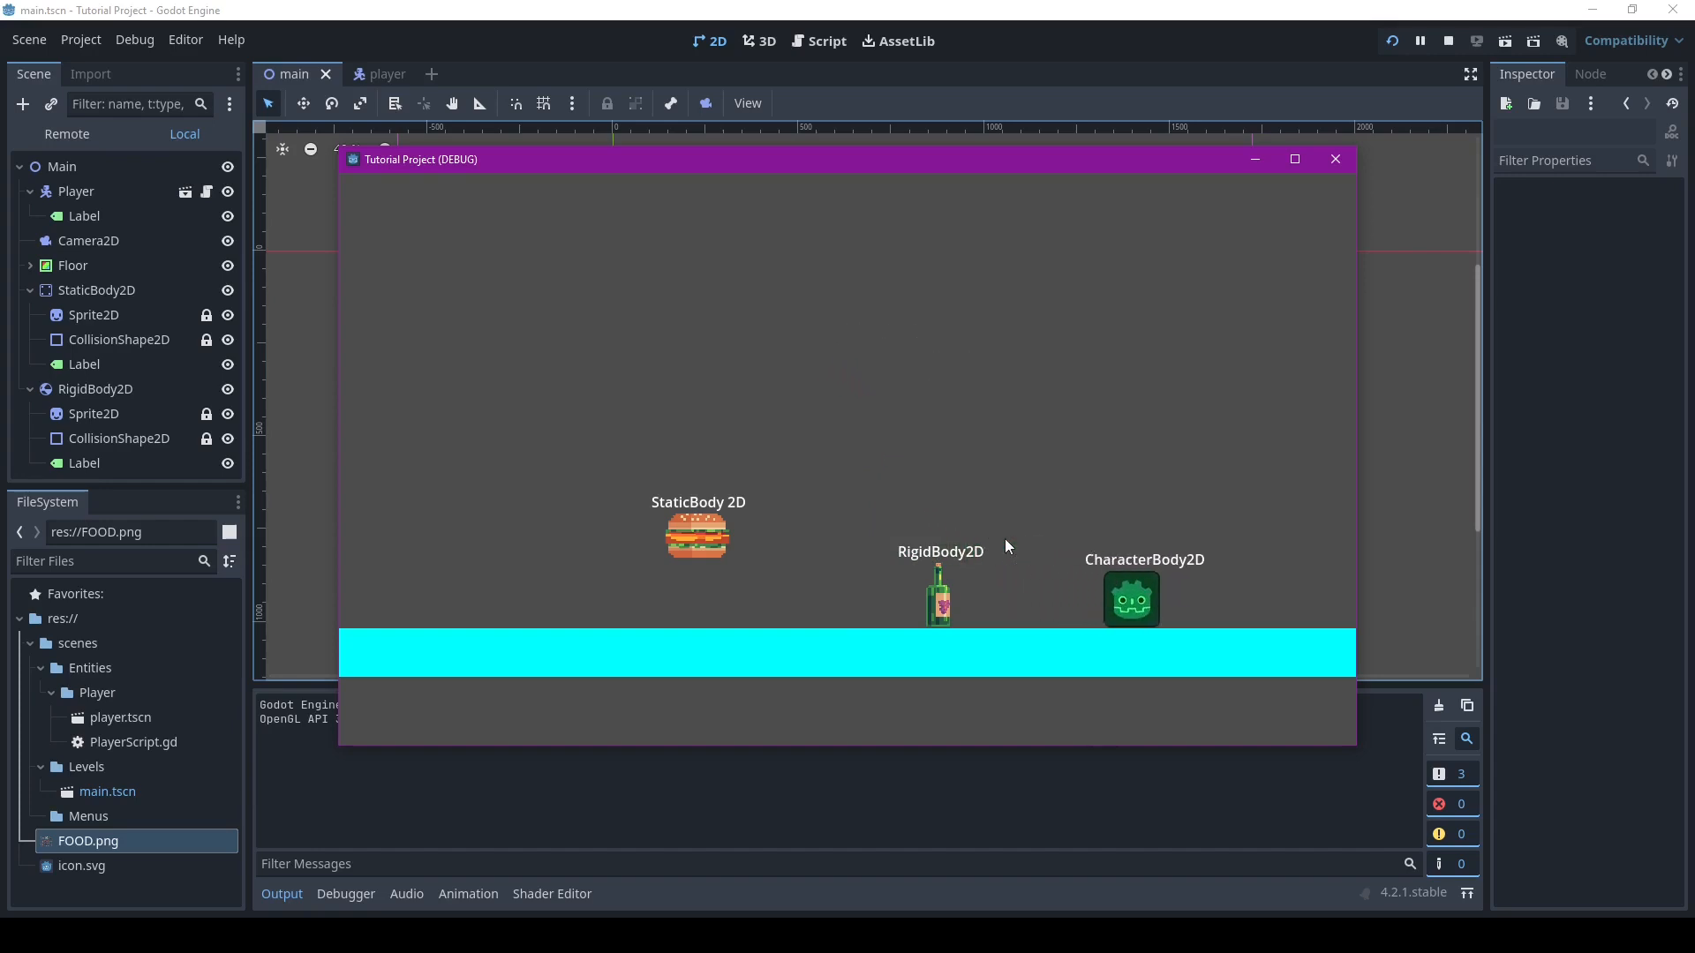
key("Left")
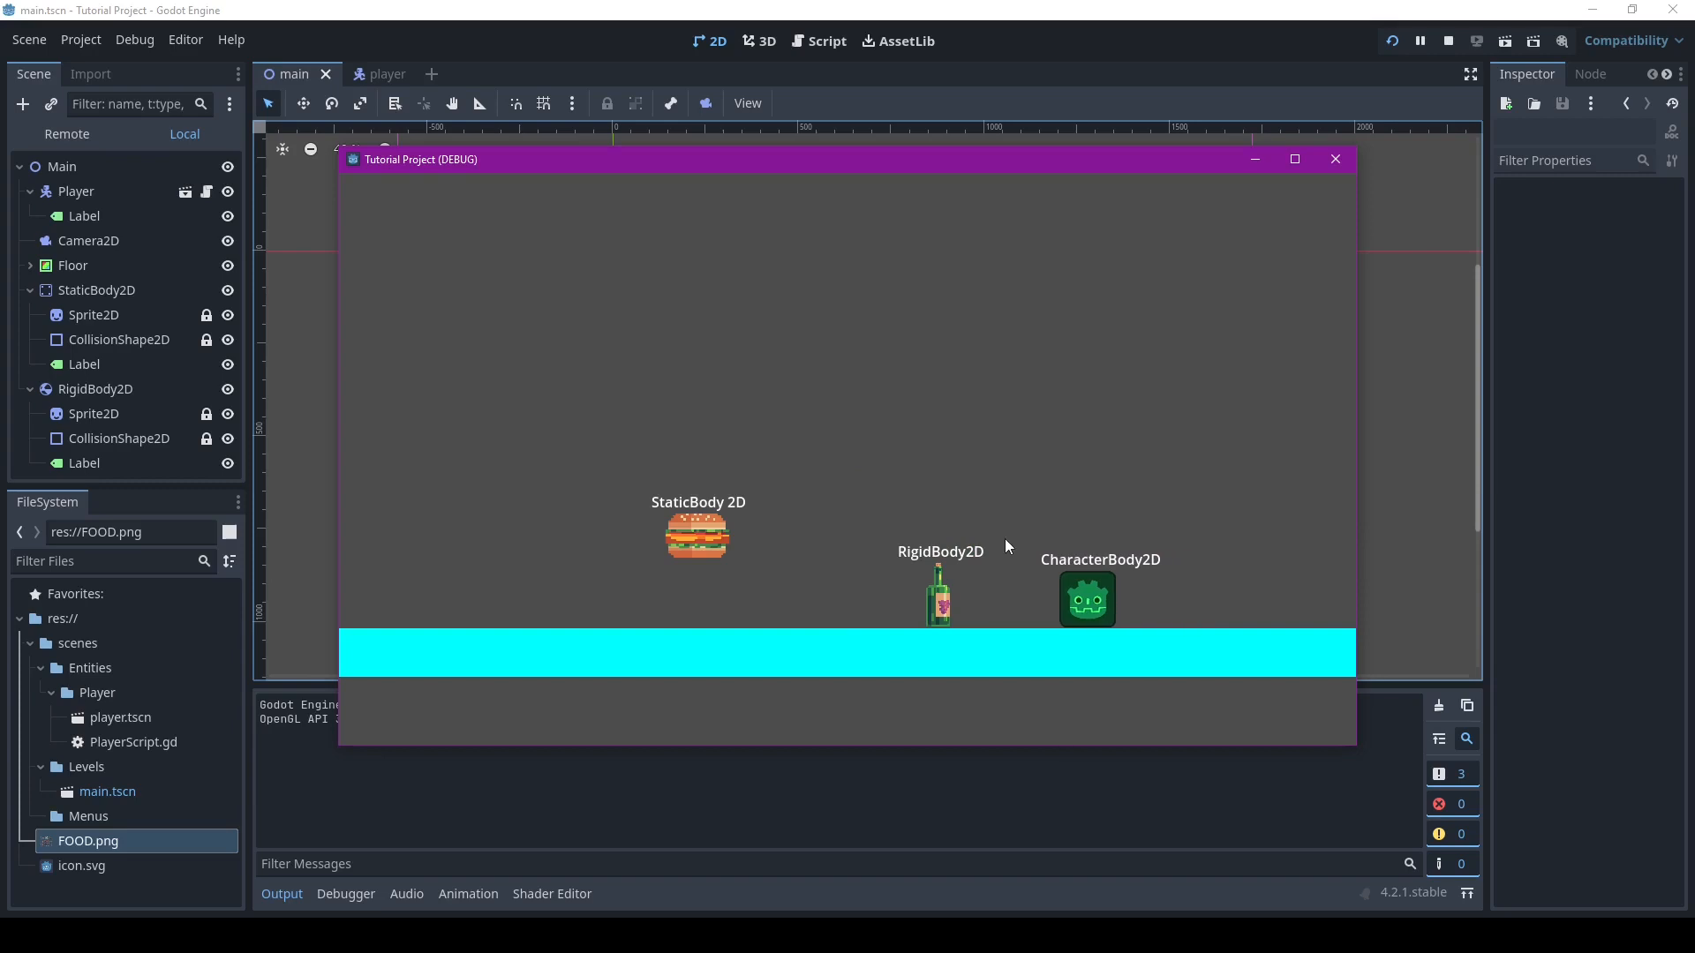
key("F8")
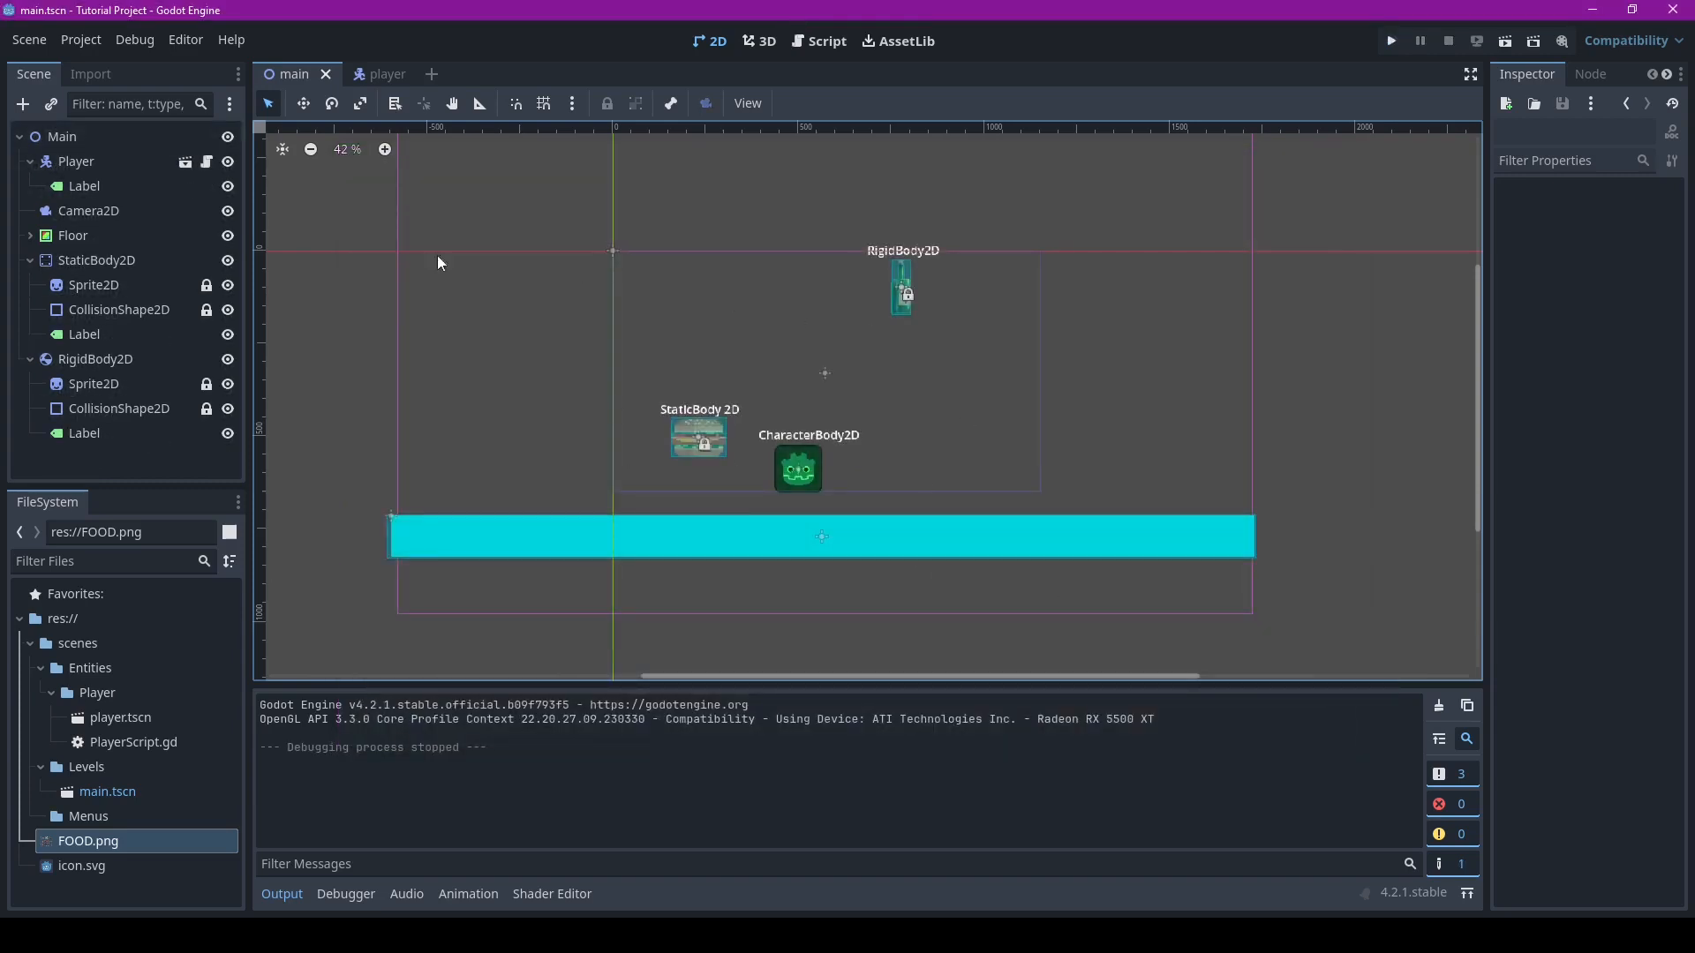
Add a CharacterBody2D node under Main and move it to about (1066, 226), below and beside the bottle
left_click(23, 105)
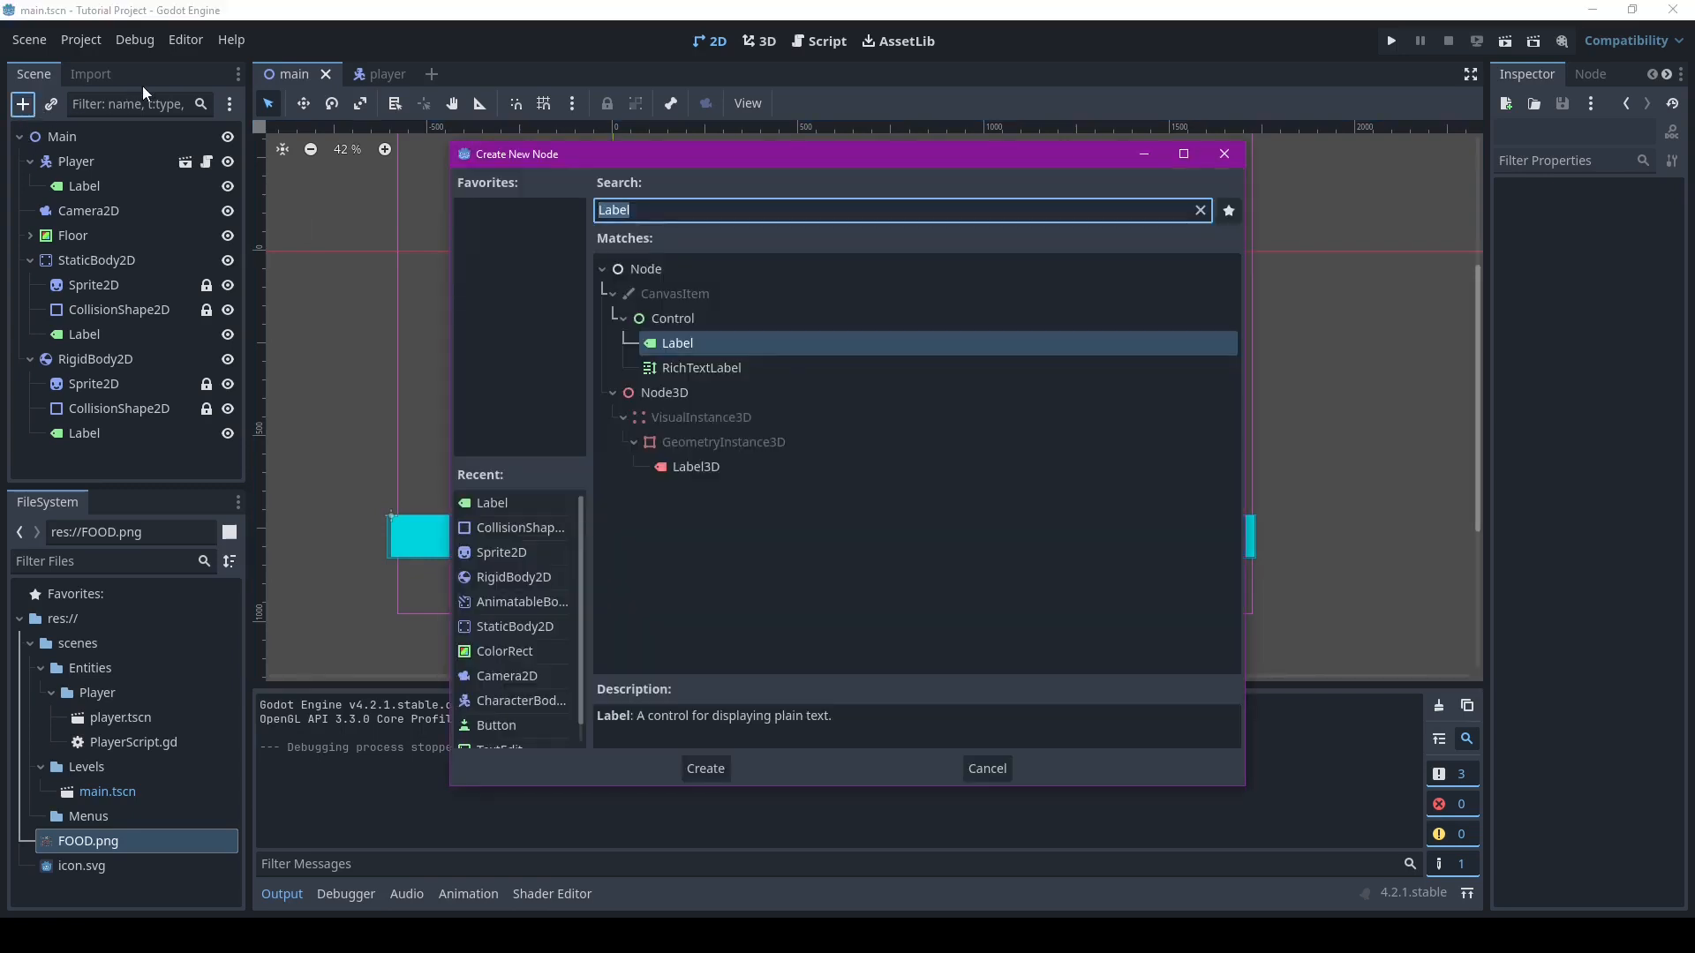
type("body")
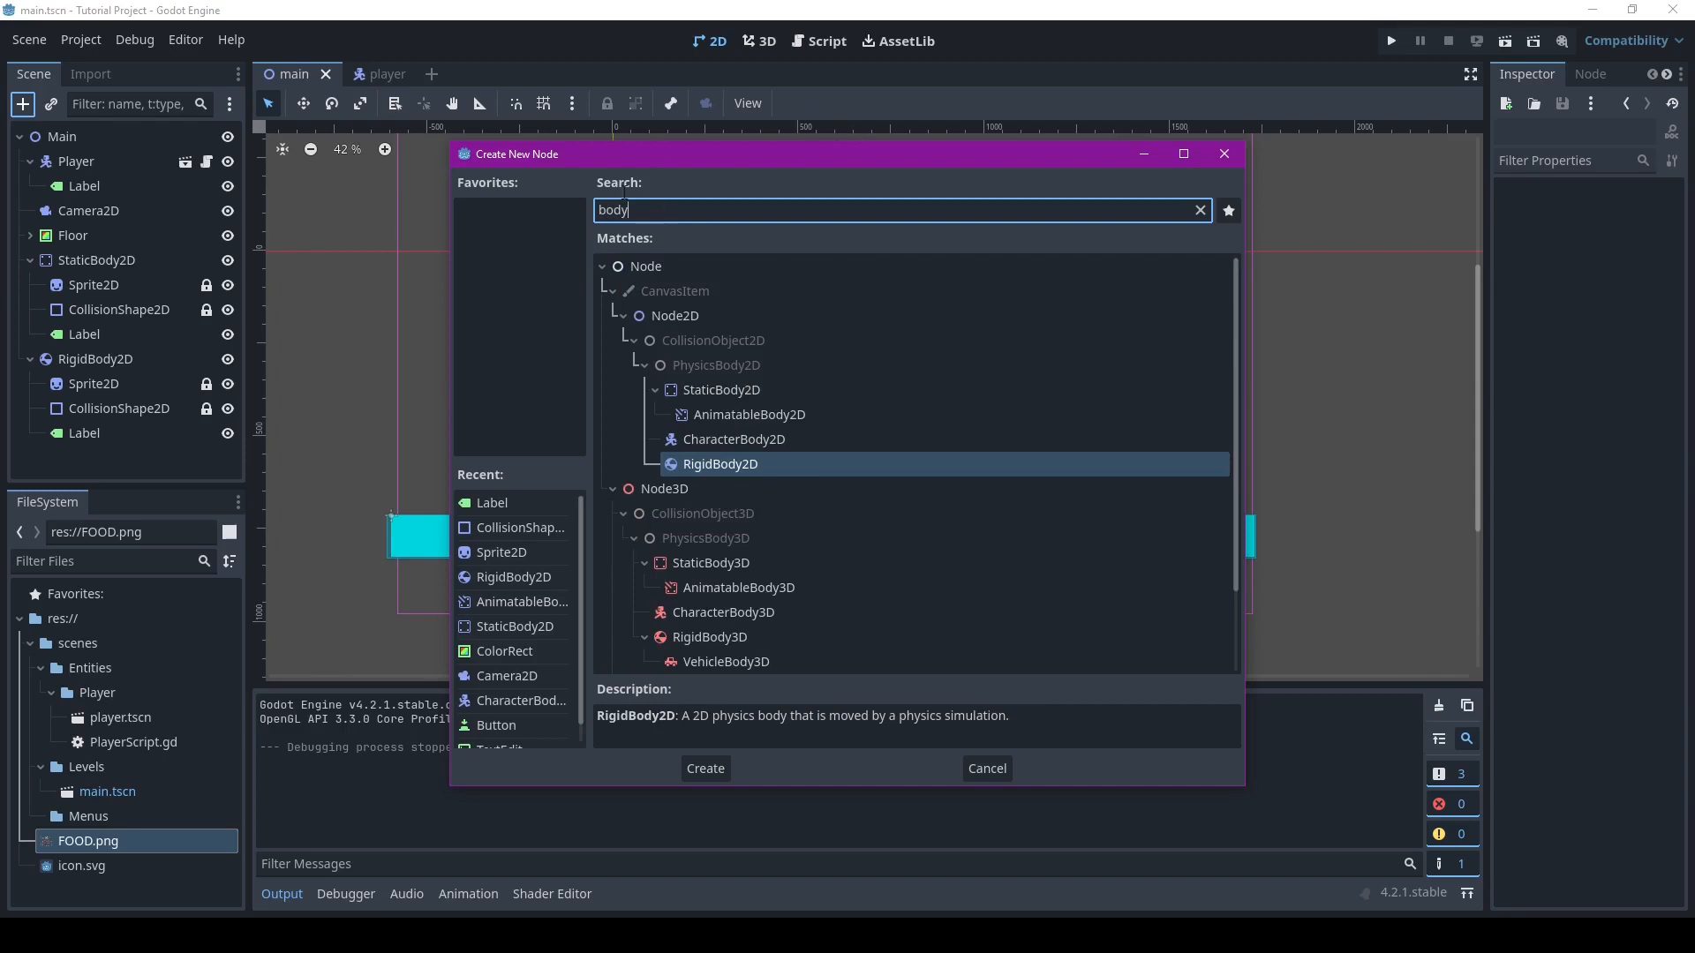
left_click_drag(630, 210, 596, 205)
double_click(713, 442)
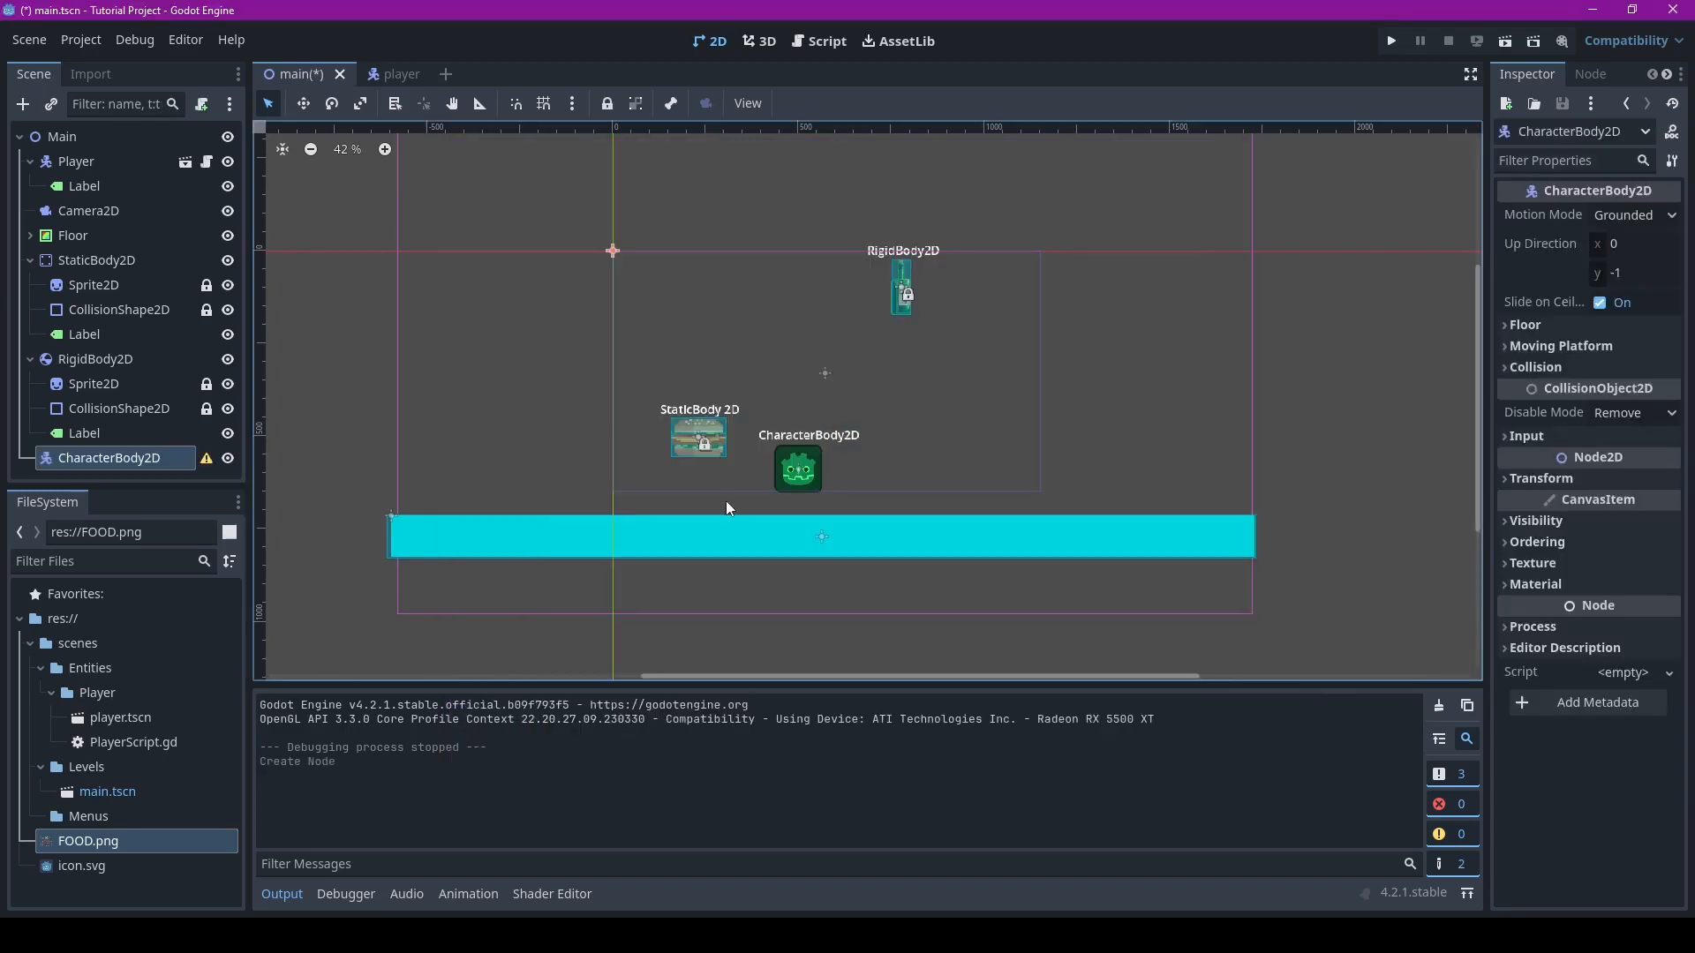
mouse_move(611, 251)
left_mouse_down()
mouse_move(1007, 336)
mouse_move(988, 315)
mouse_move(1094, 323)
left_mouse_up()
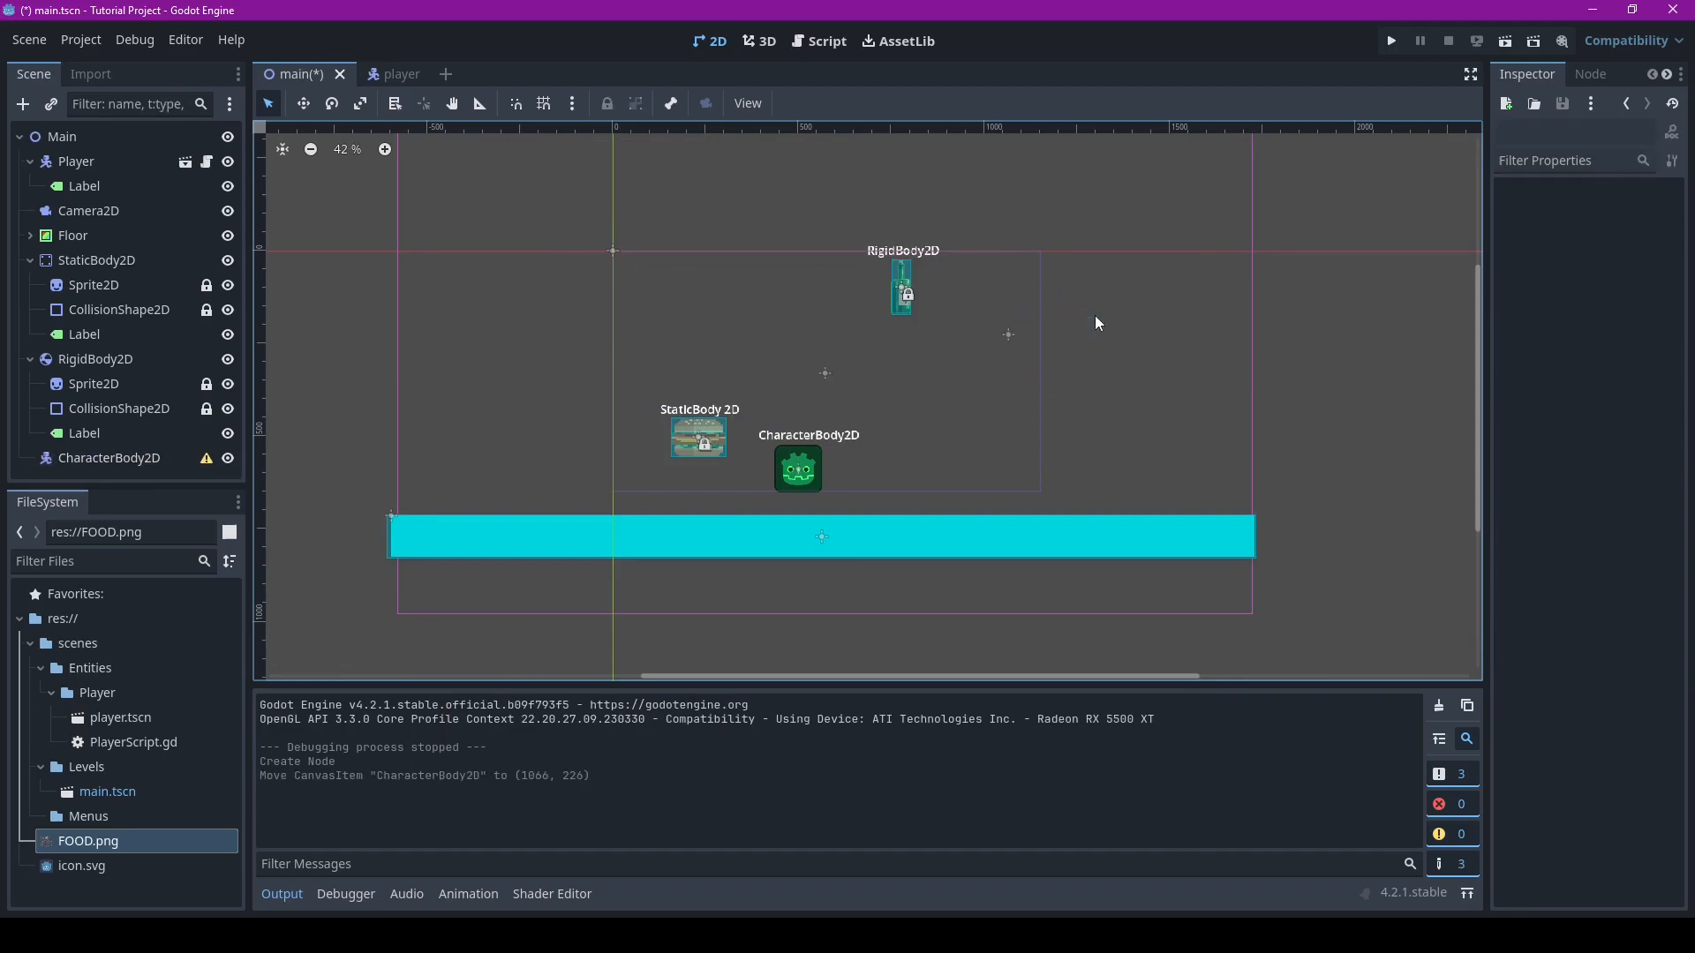
left_click(1013, 334)
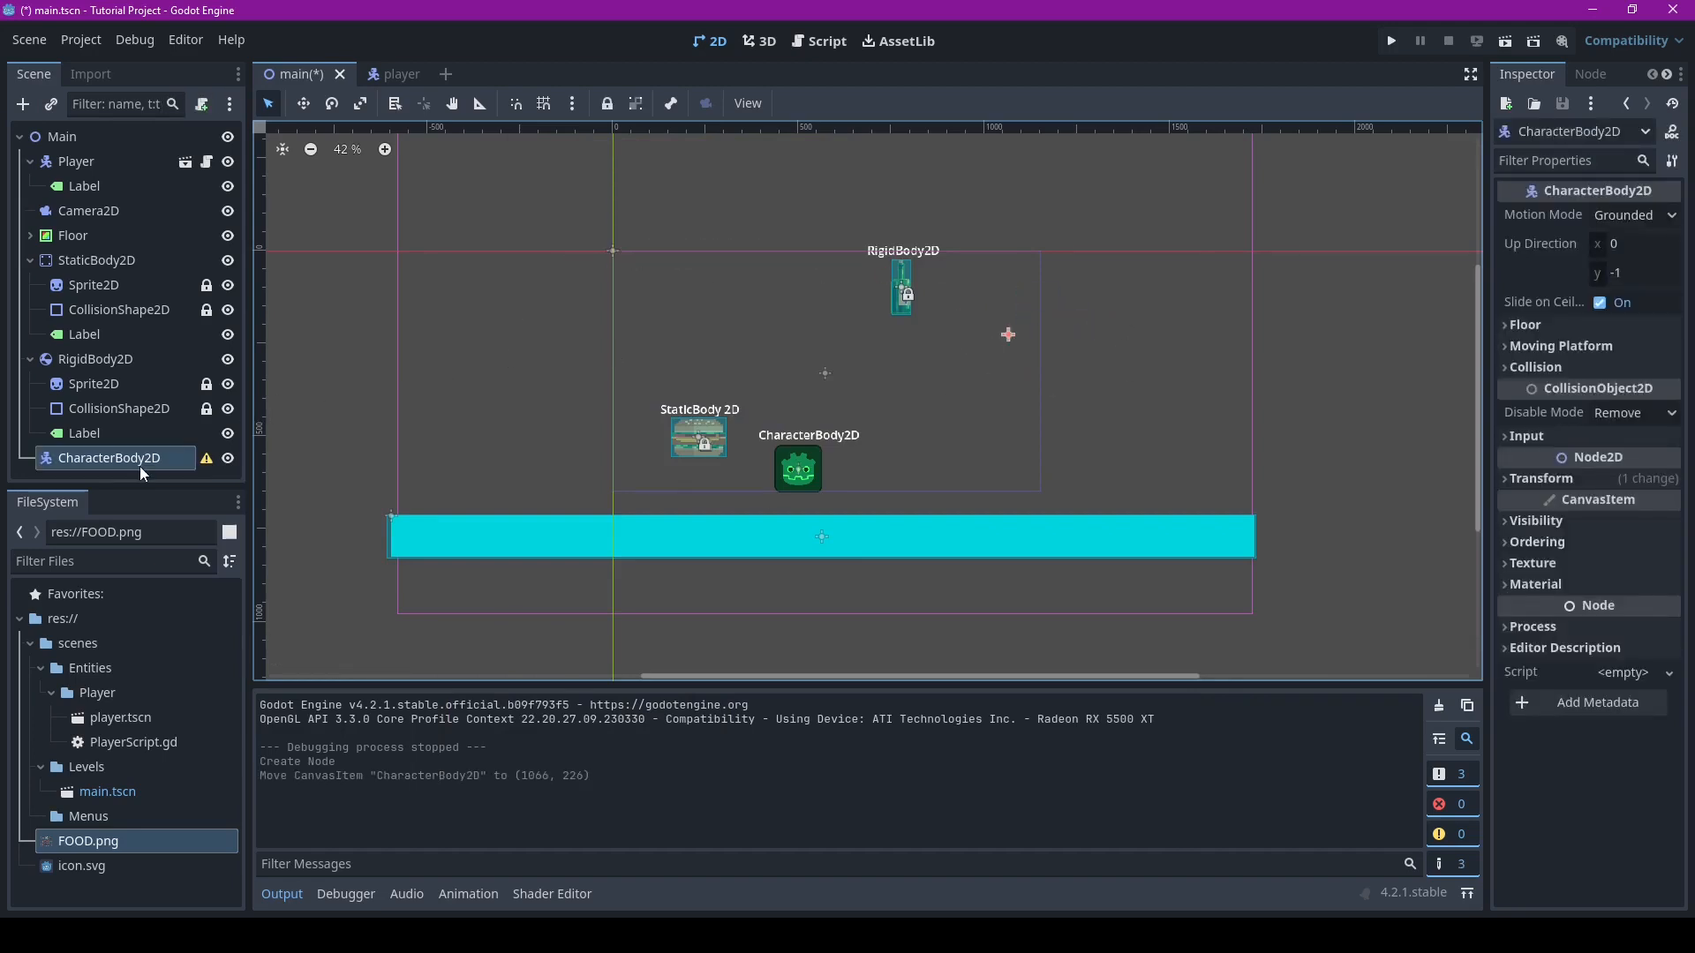
Place icon.svg as a sprite at the new CharacterBody2D's position in the scene
left_click(23, 105)
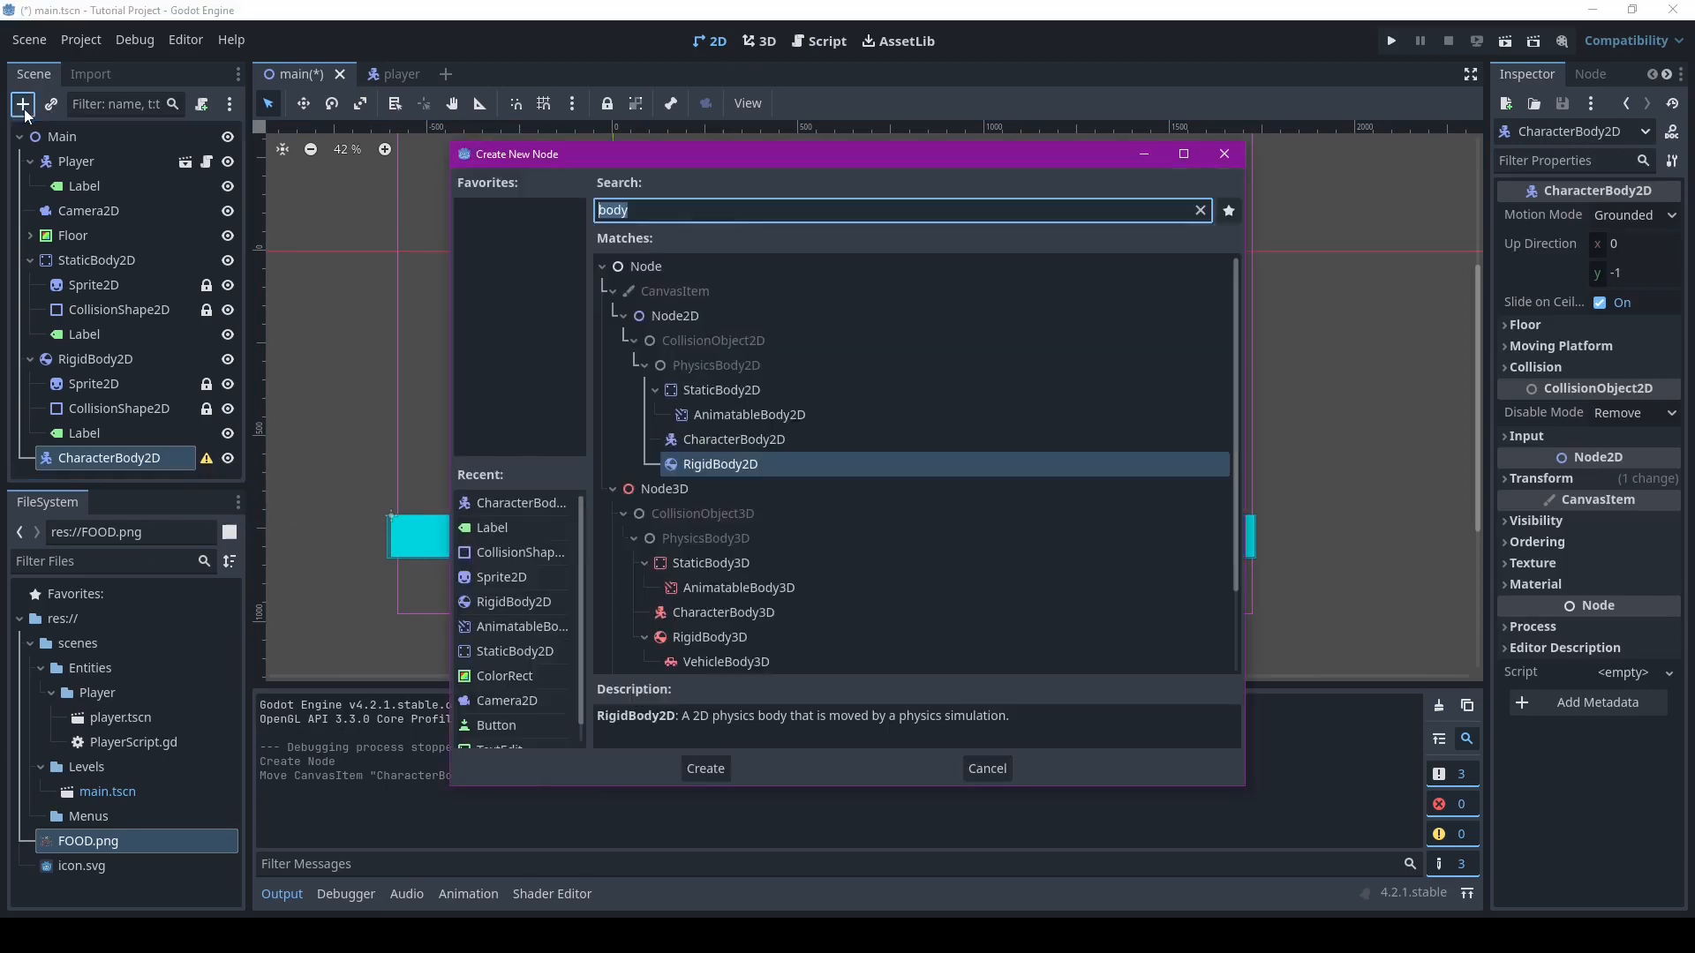
left_click(1226, 152)
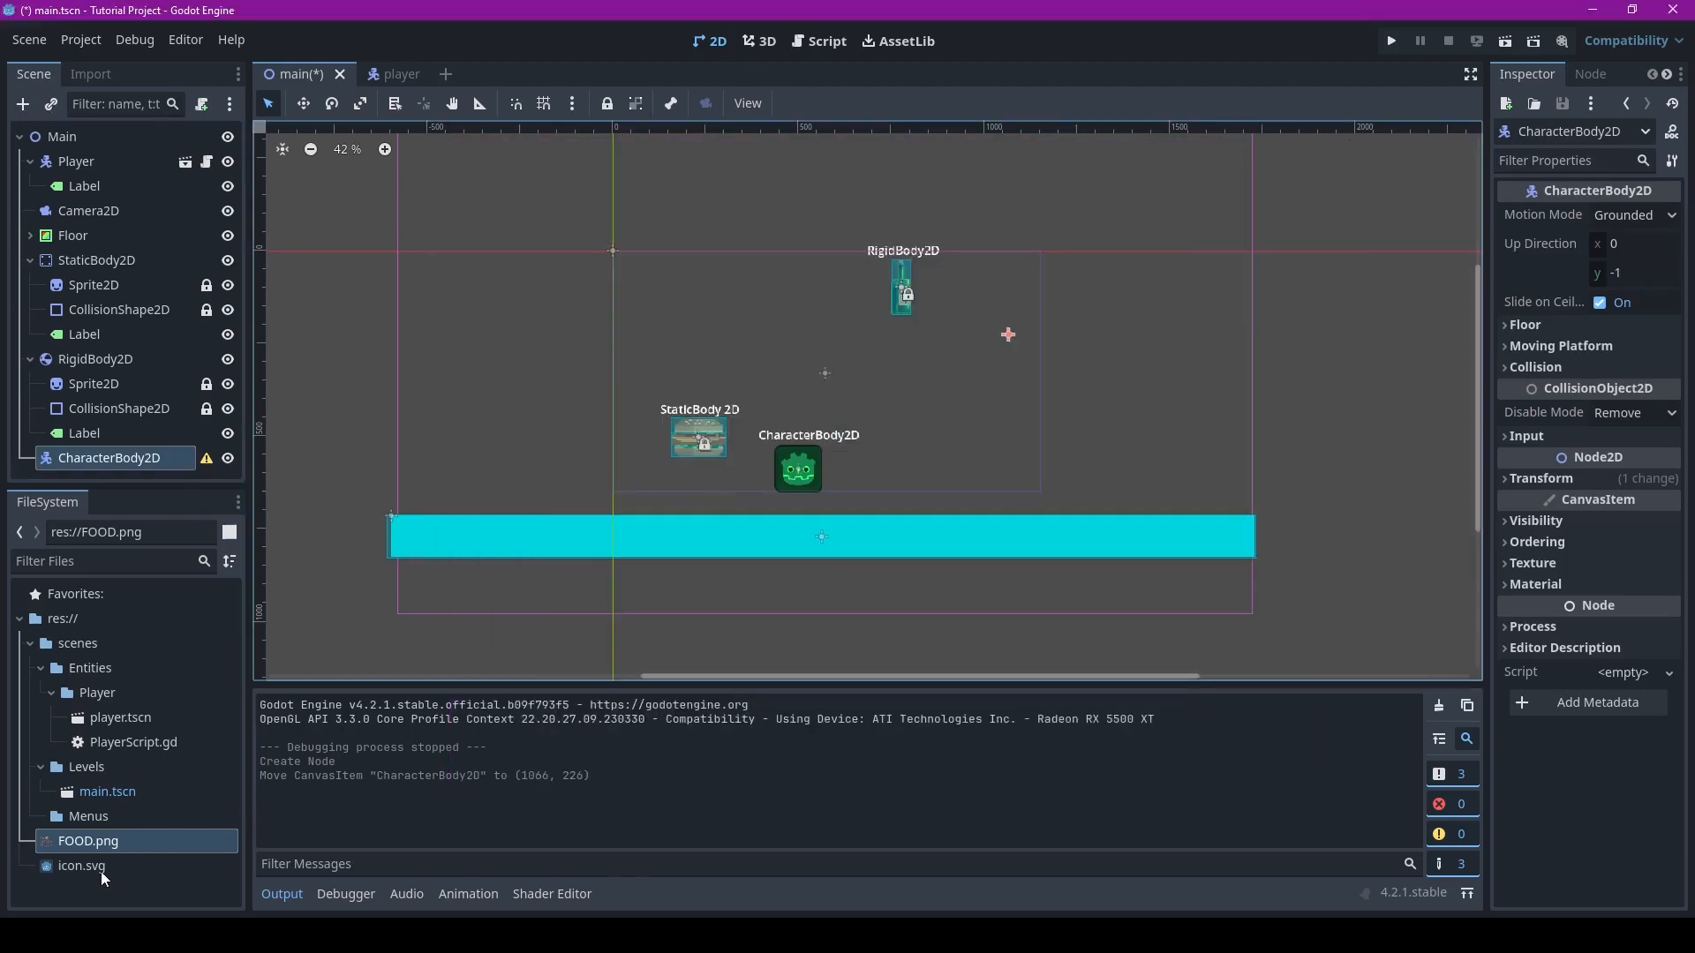
left_click_drag(101, 872, 1010, 336)
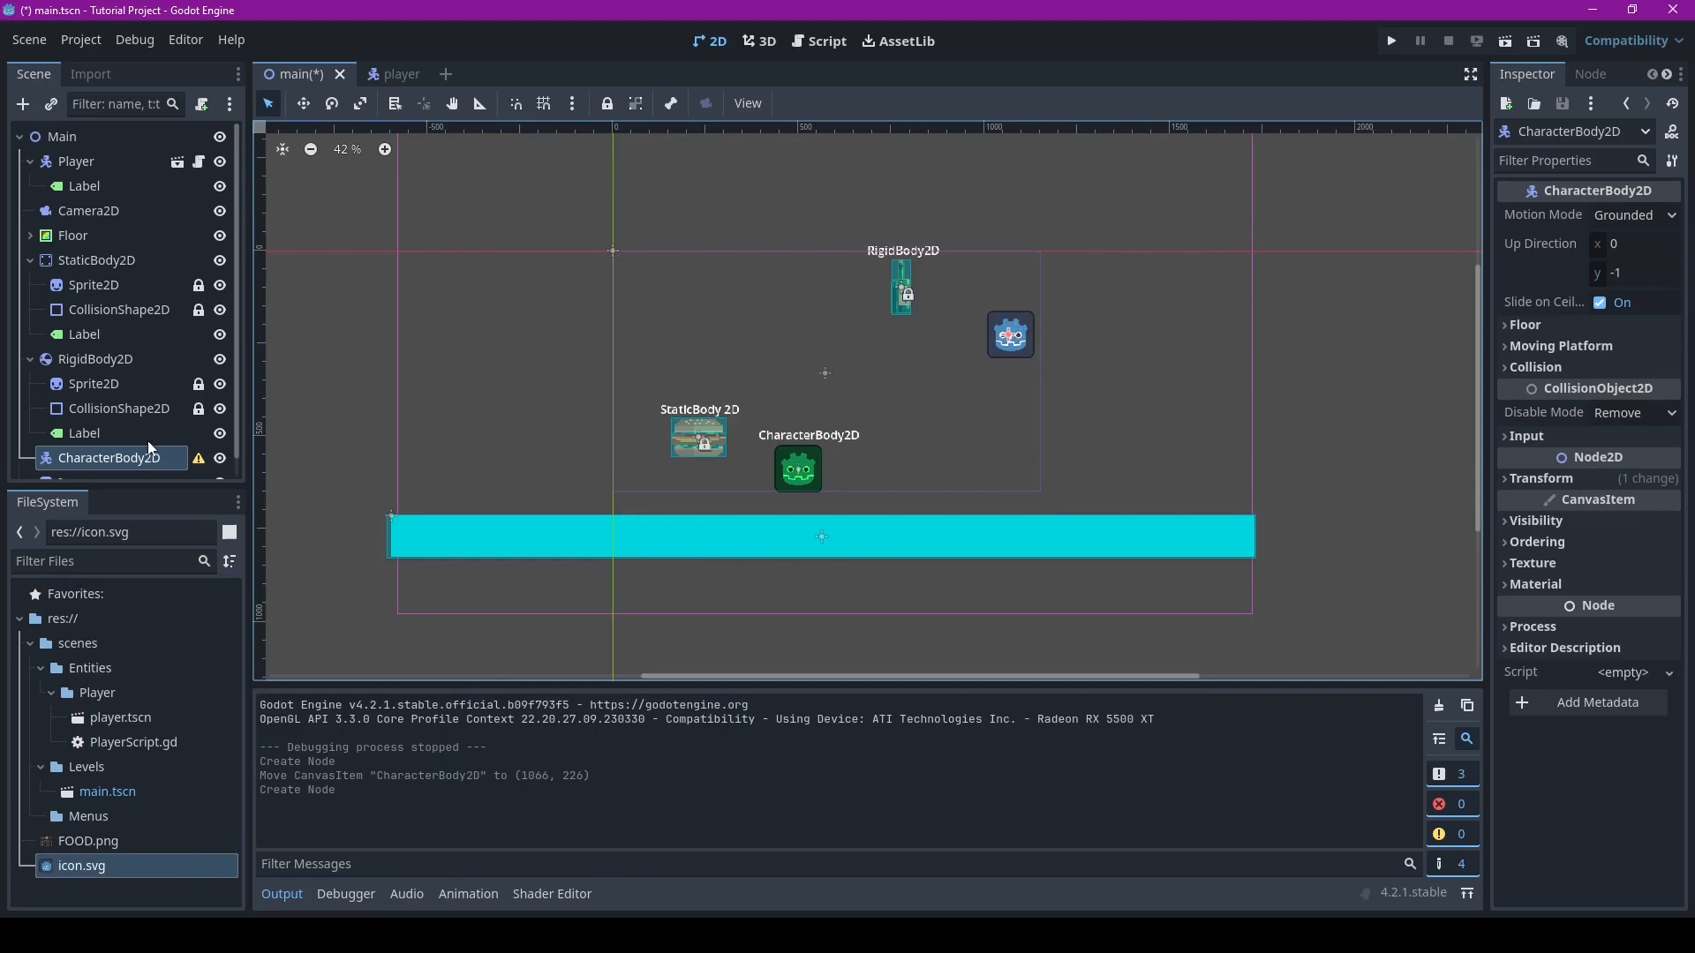
Make the Icon sprite a child of the new CharacterBody2D and check that node's configuration warning
scroll(106, 386, "down", 1)
left_click_drag(83, 466, 109, 439)
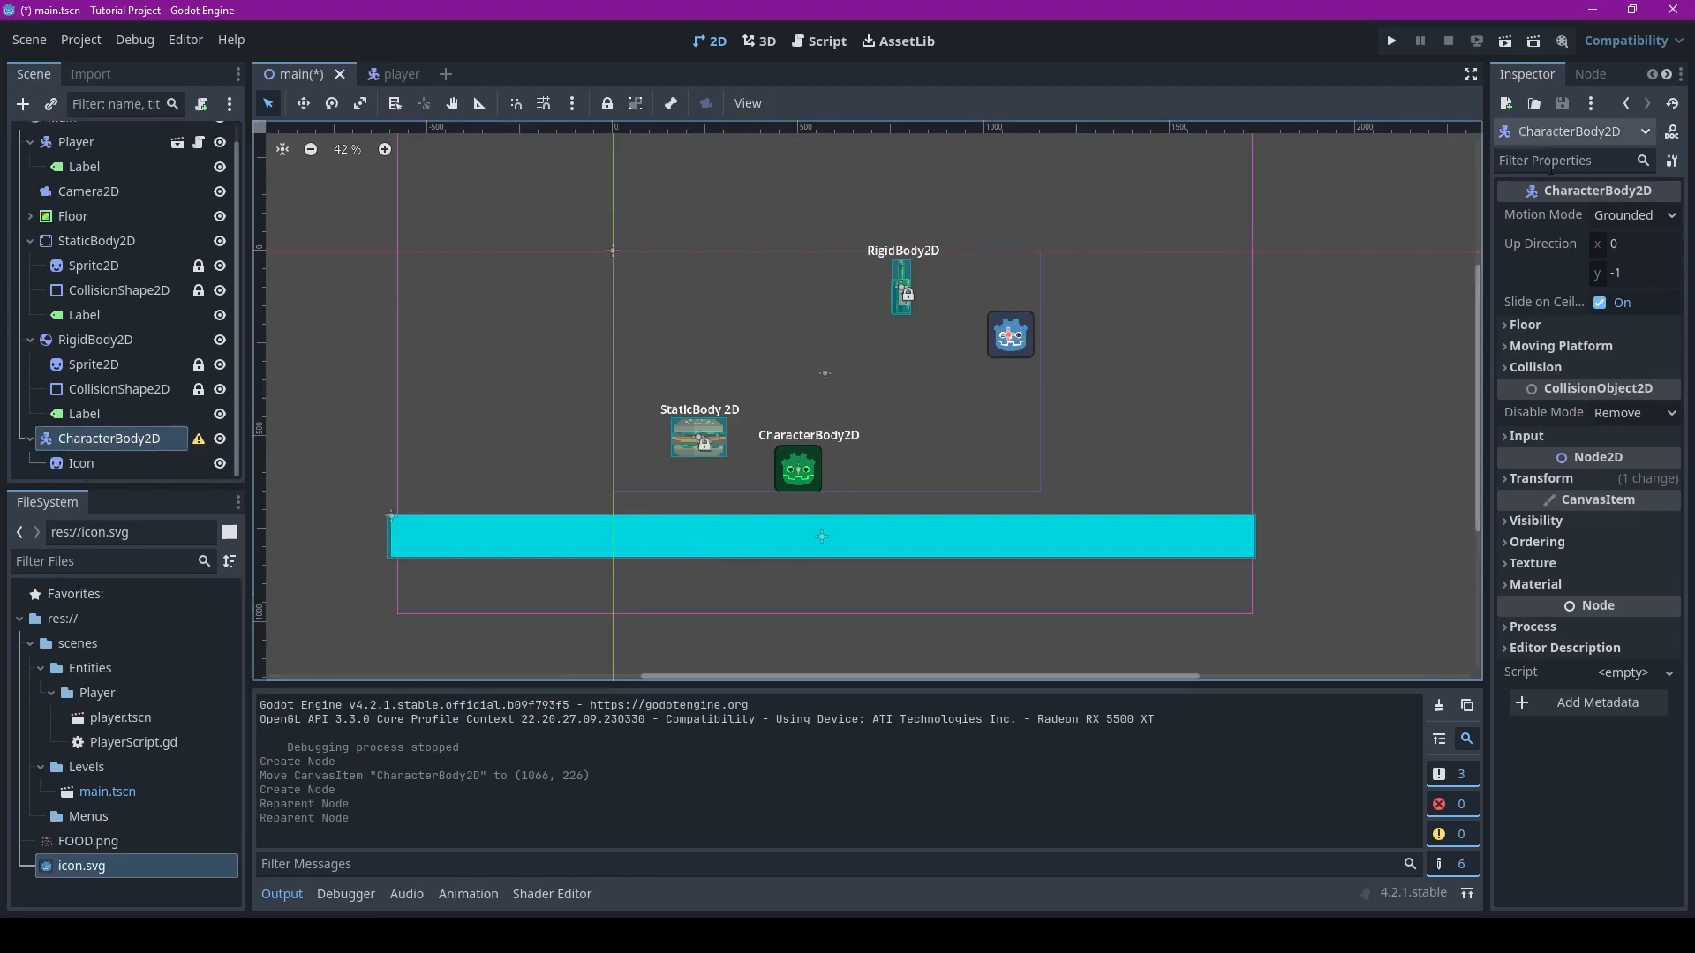
left_click(200, 440)
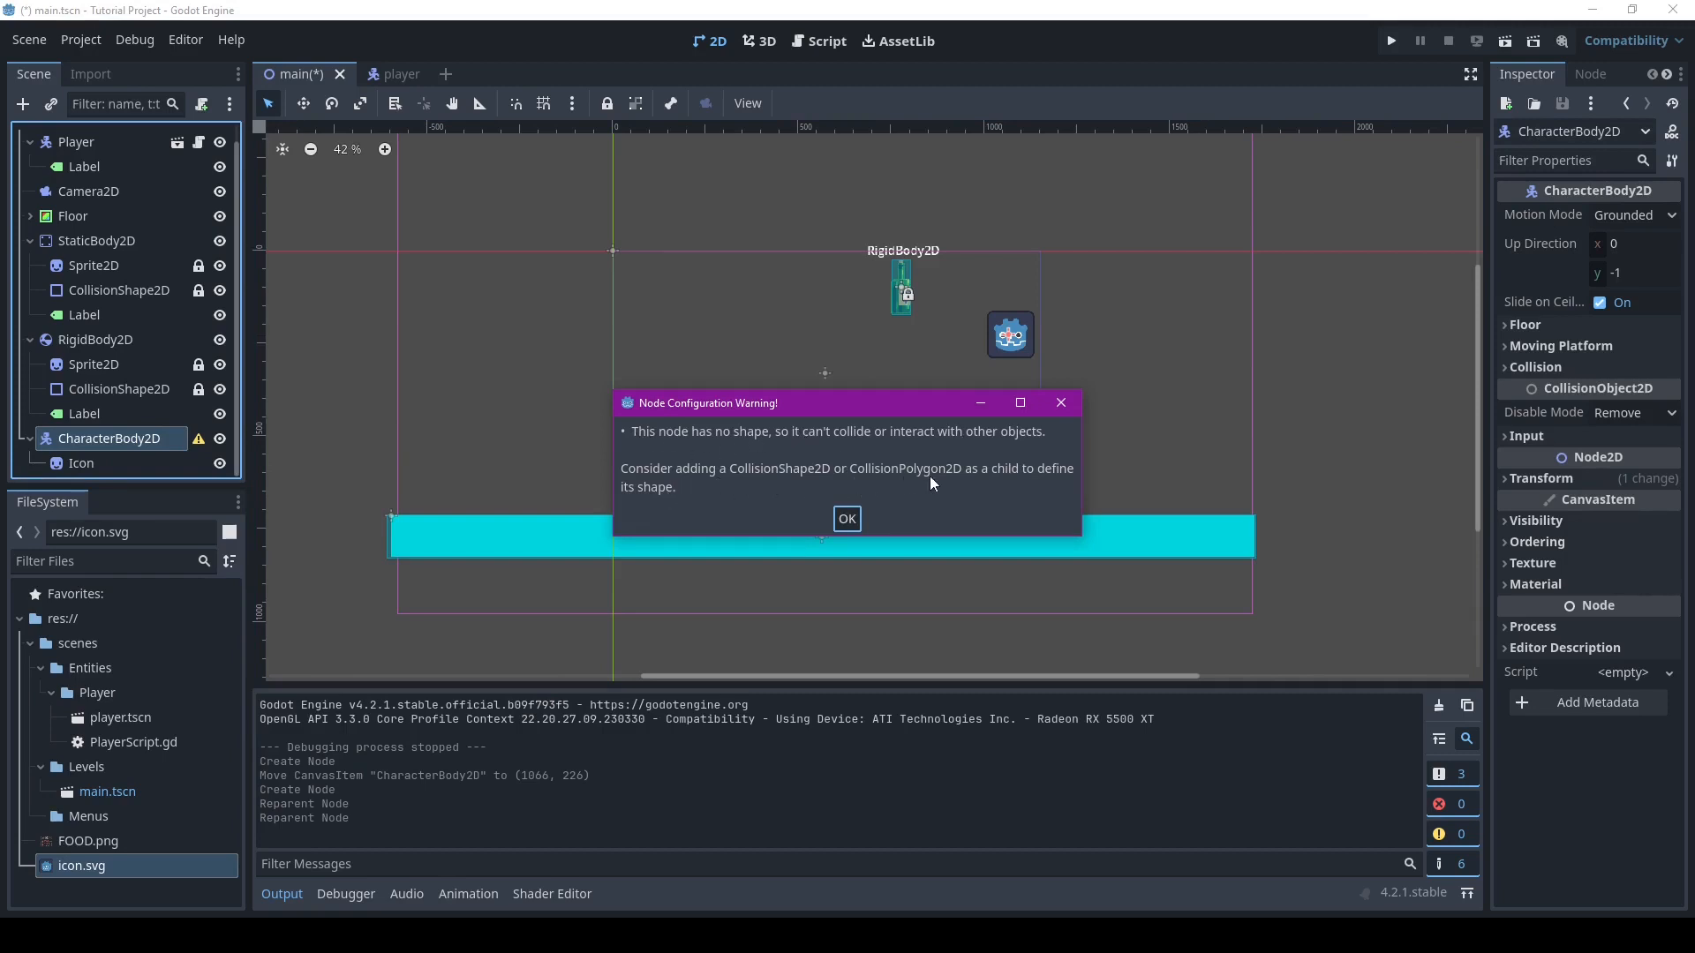
left_click(1061, 403)
Add a CollisionShape2D under the new CharacterBody2D and assign it a new RectangleShape2D
key("ctrl+a")
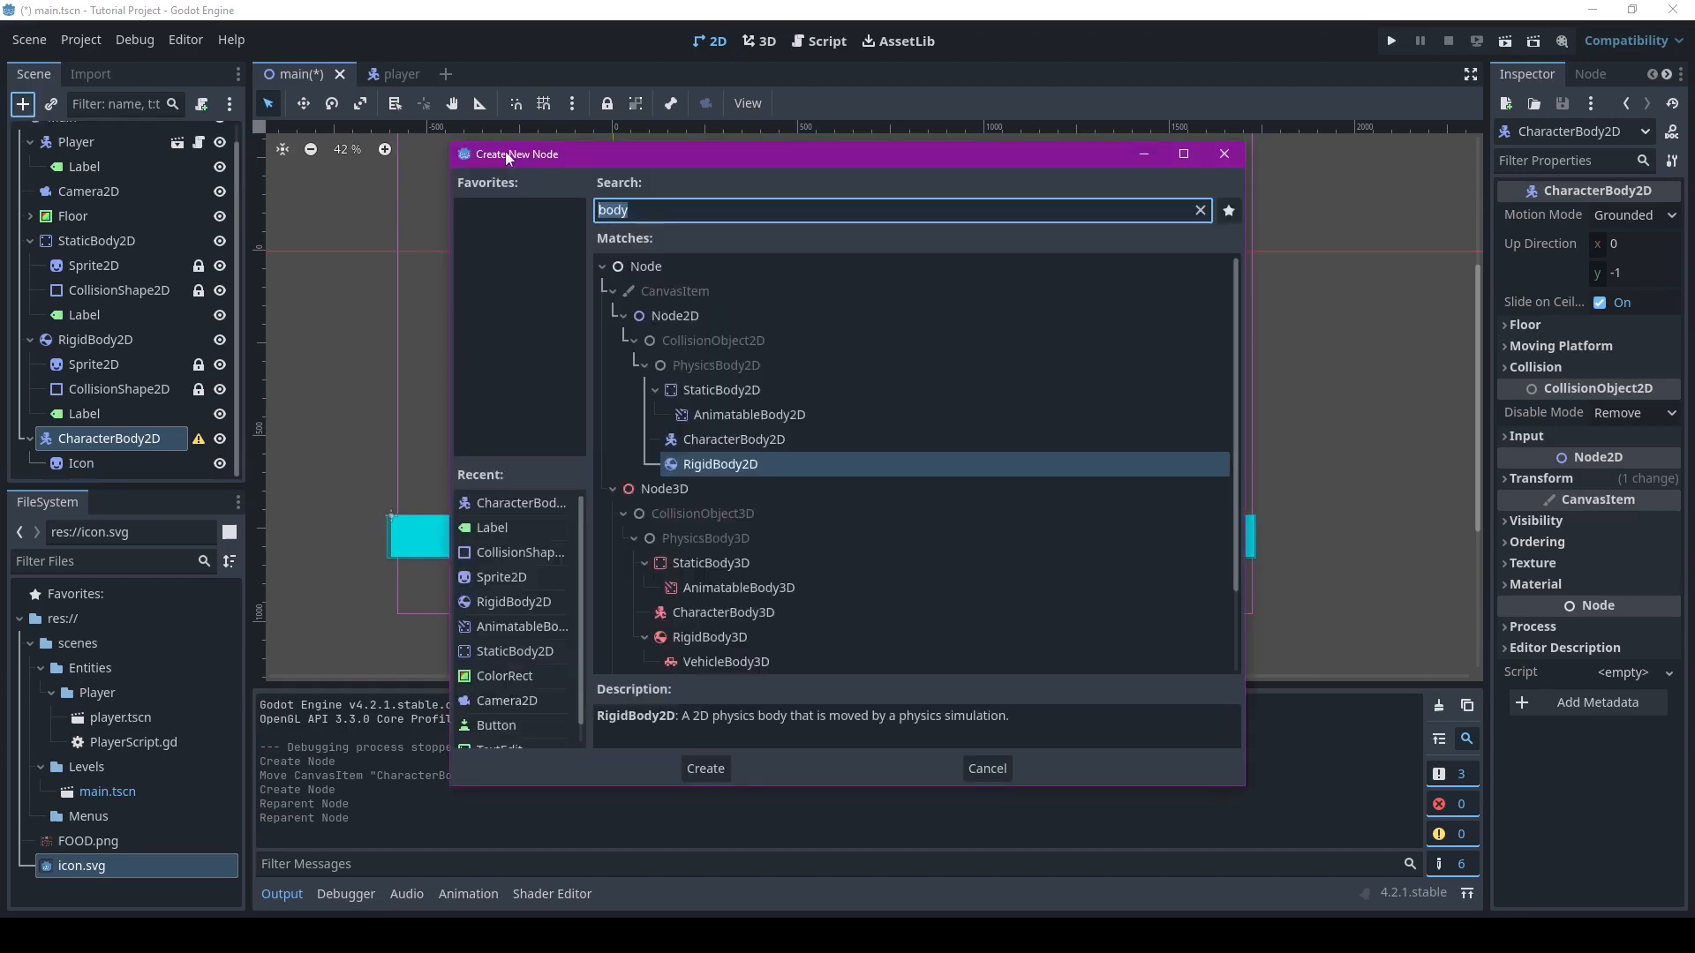
type("collis")
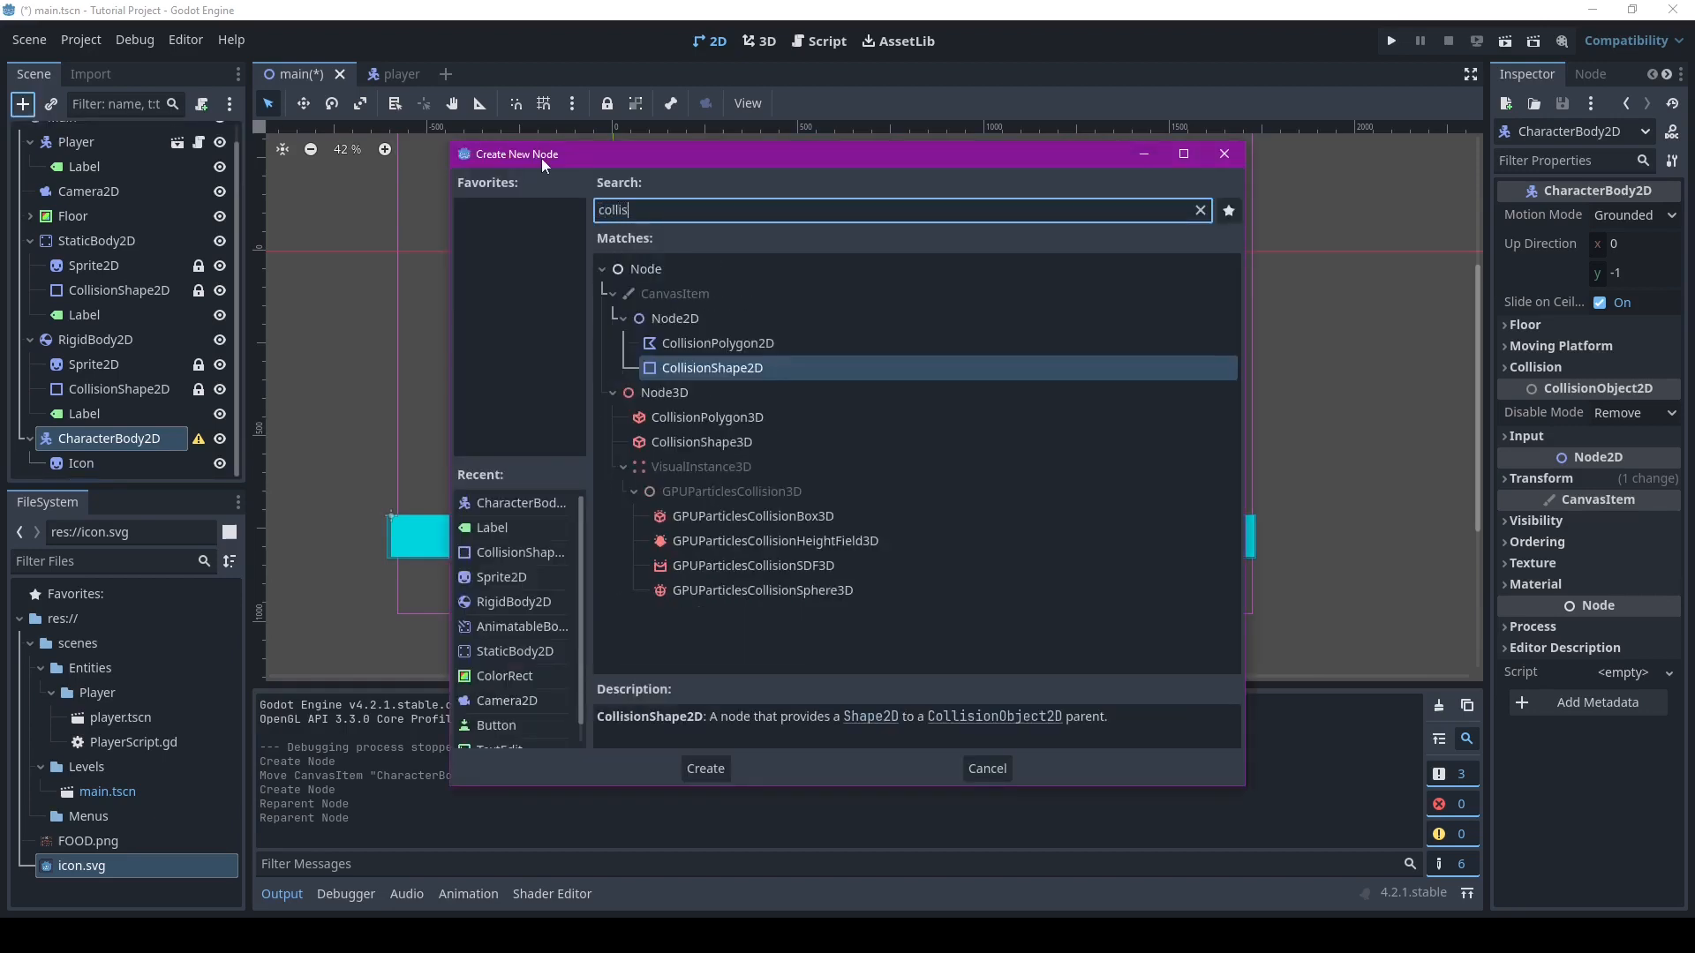
double_click(692, 367)
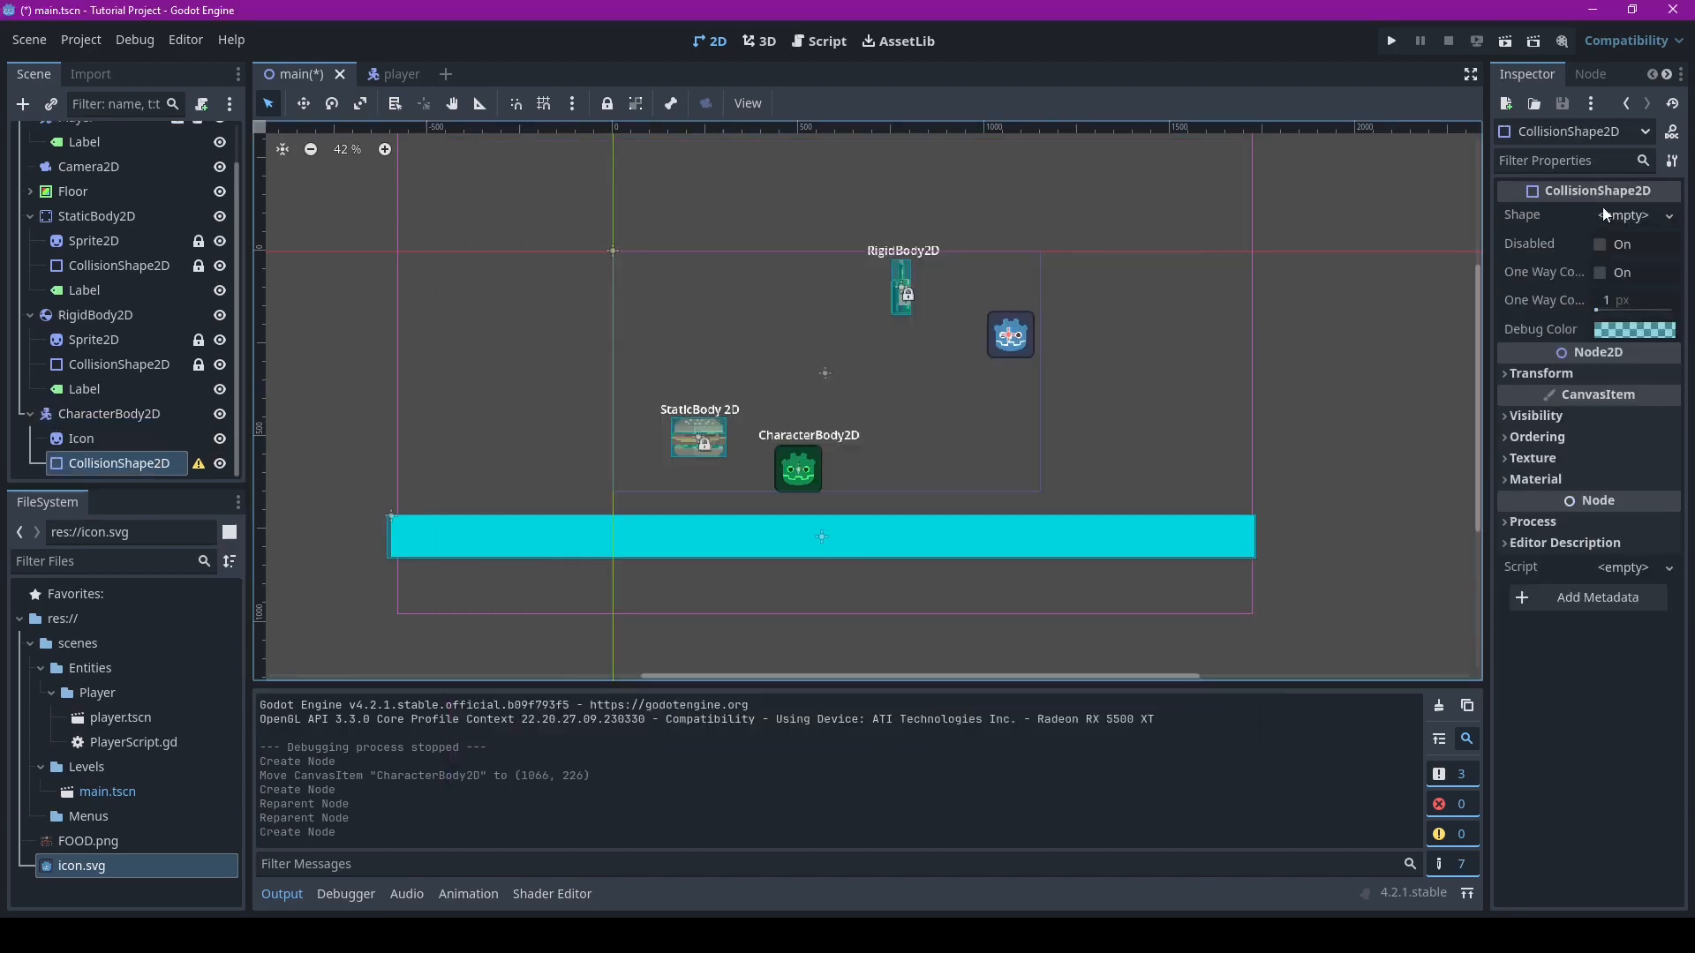
left_click(1622, 215)
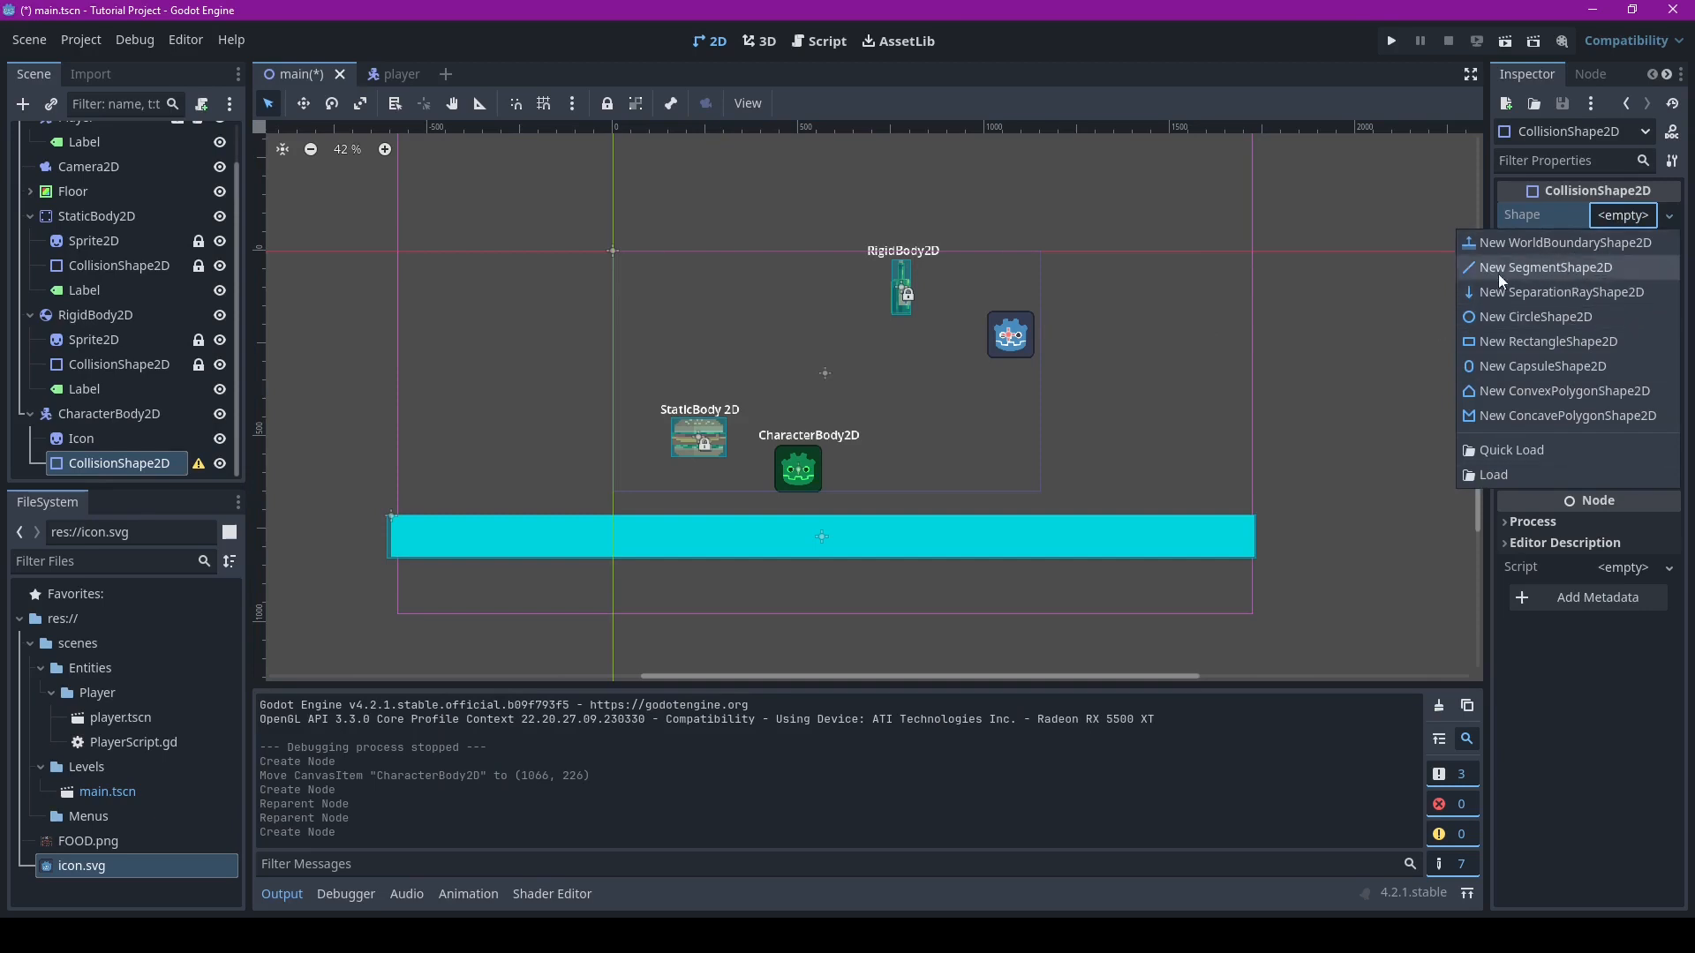
left_click(1506, 342)
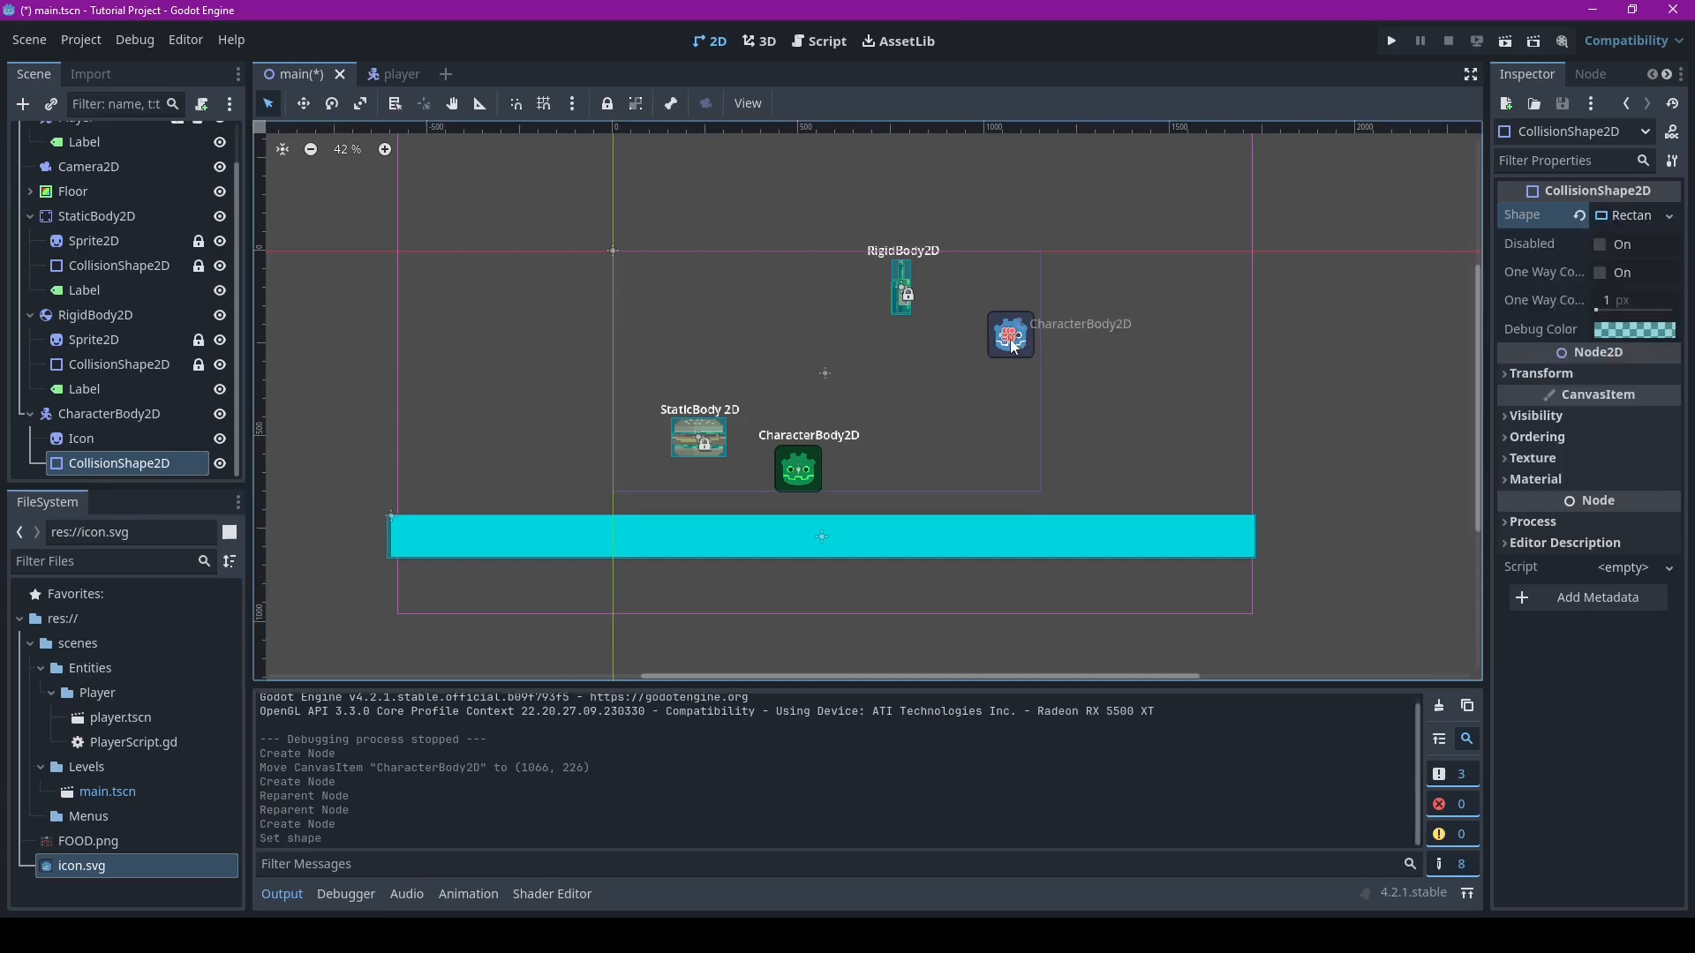
Run the project, jump the player around near the new CharacterBody2D and the bottle, and stop the game
key("F5")
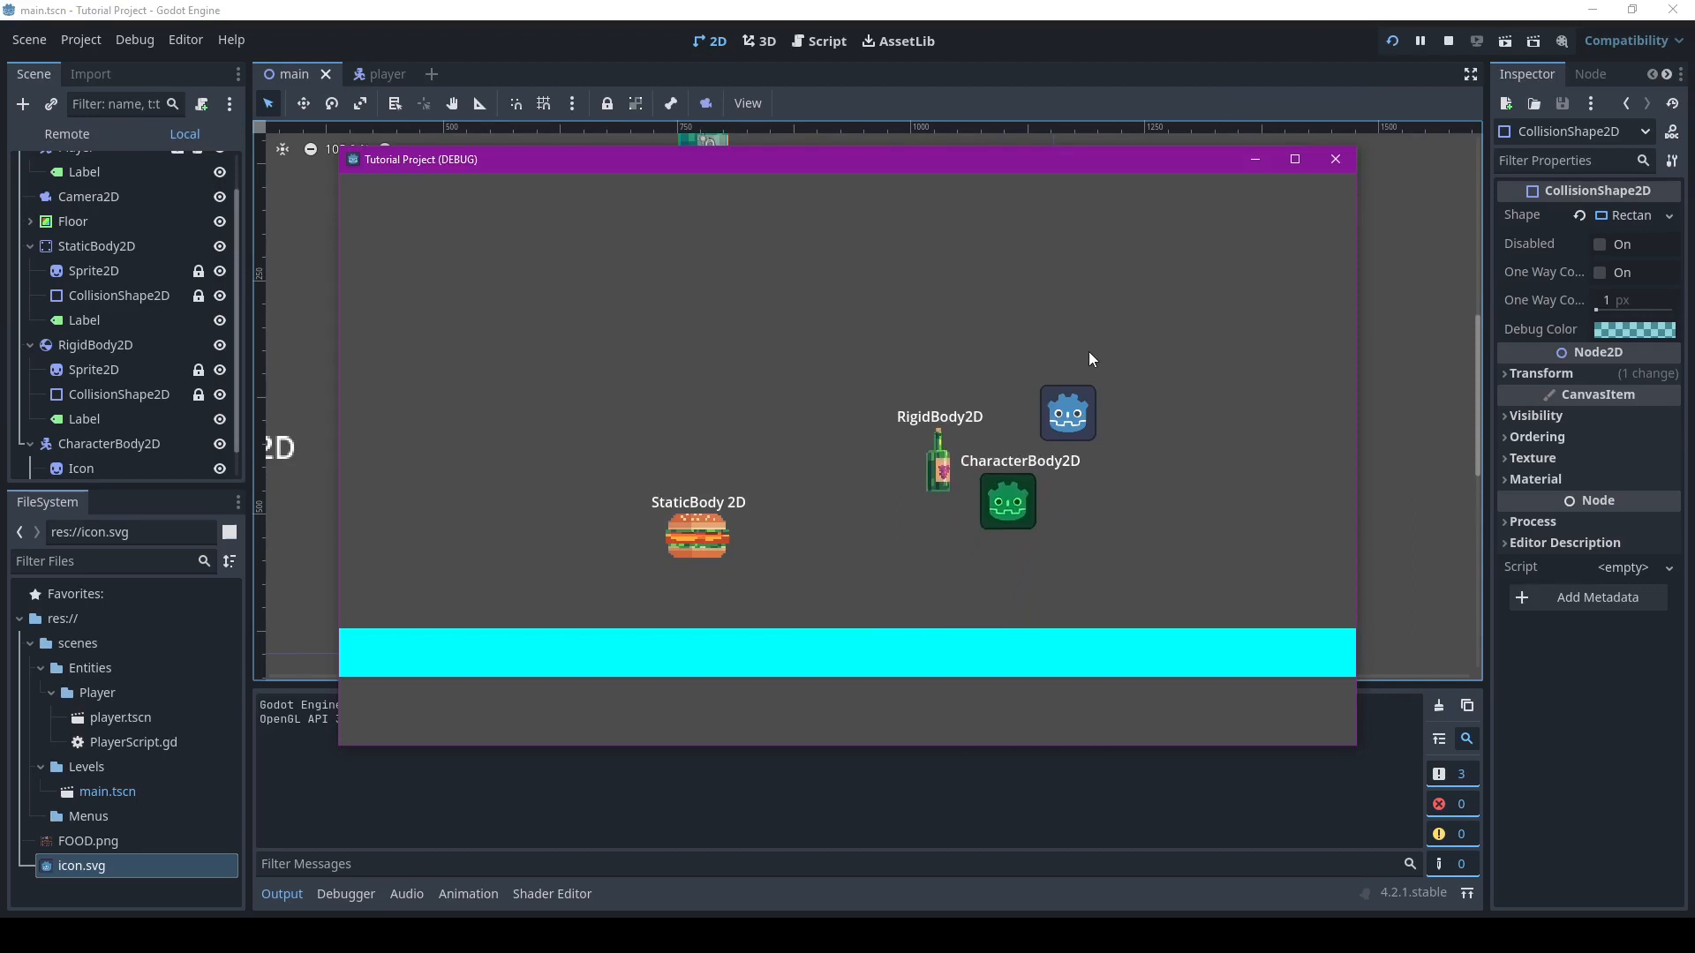
key("Up")
key("Down")
key("Left")
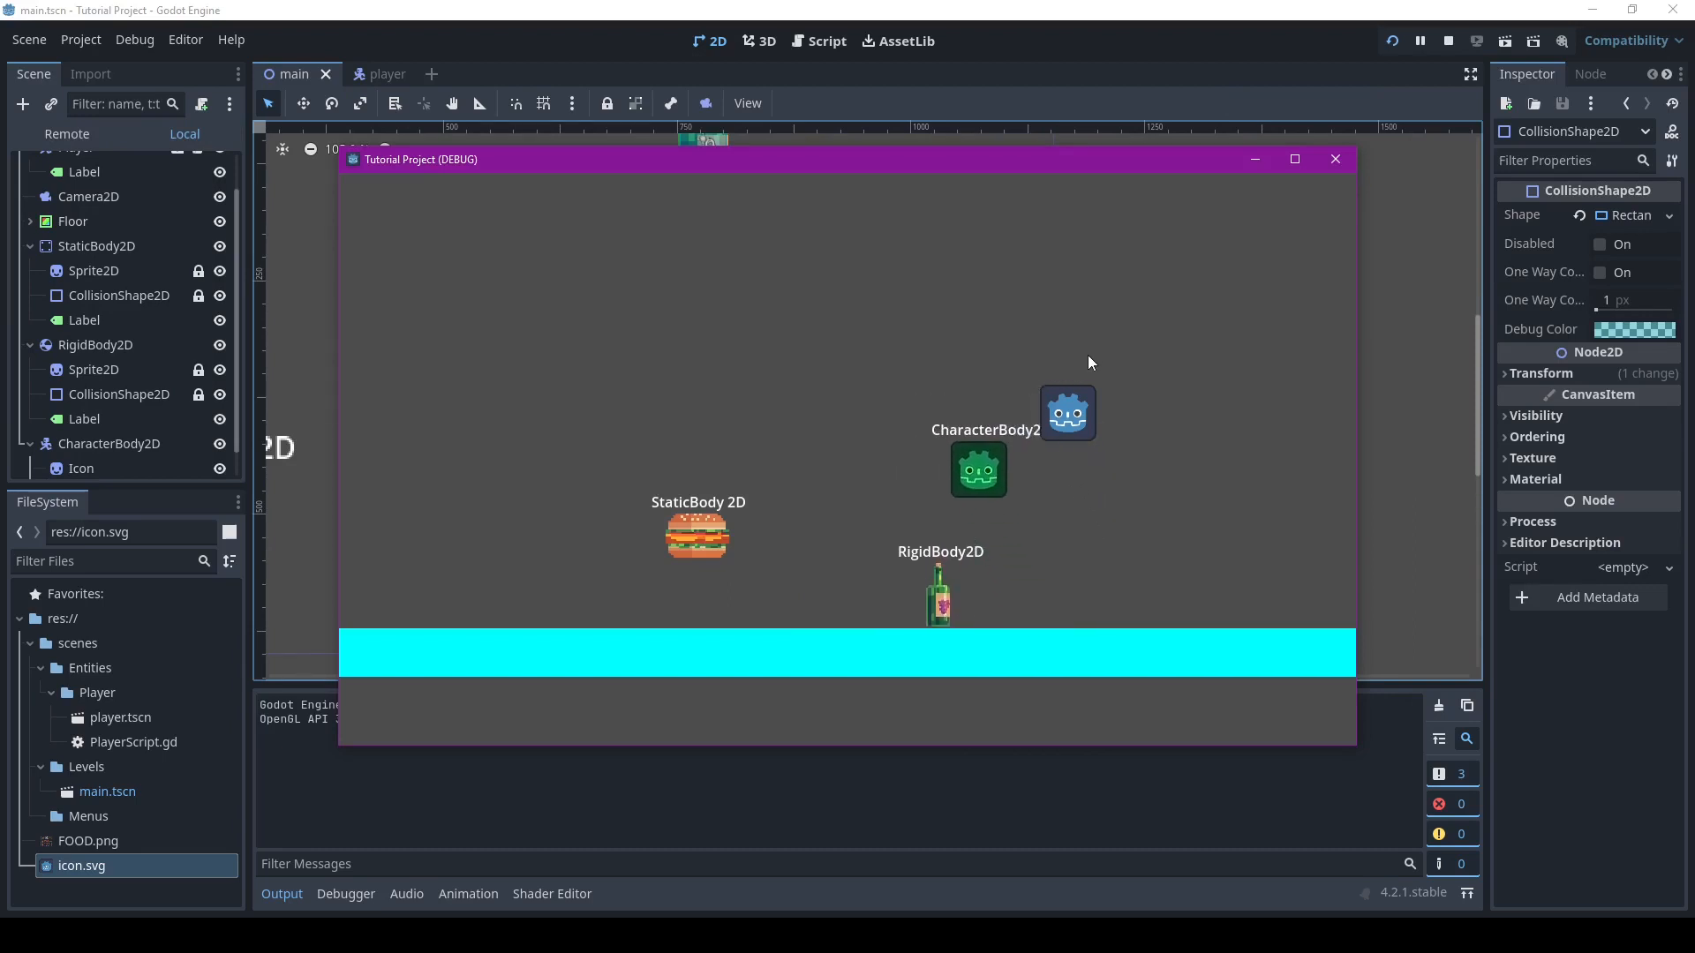
key("Up")
key("Right")
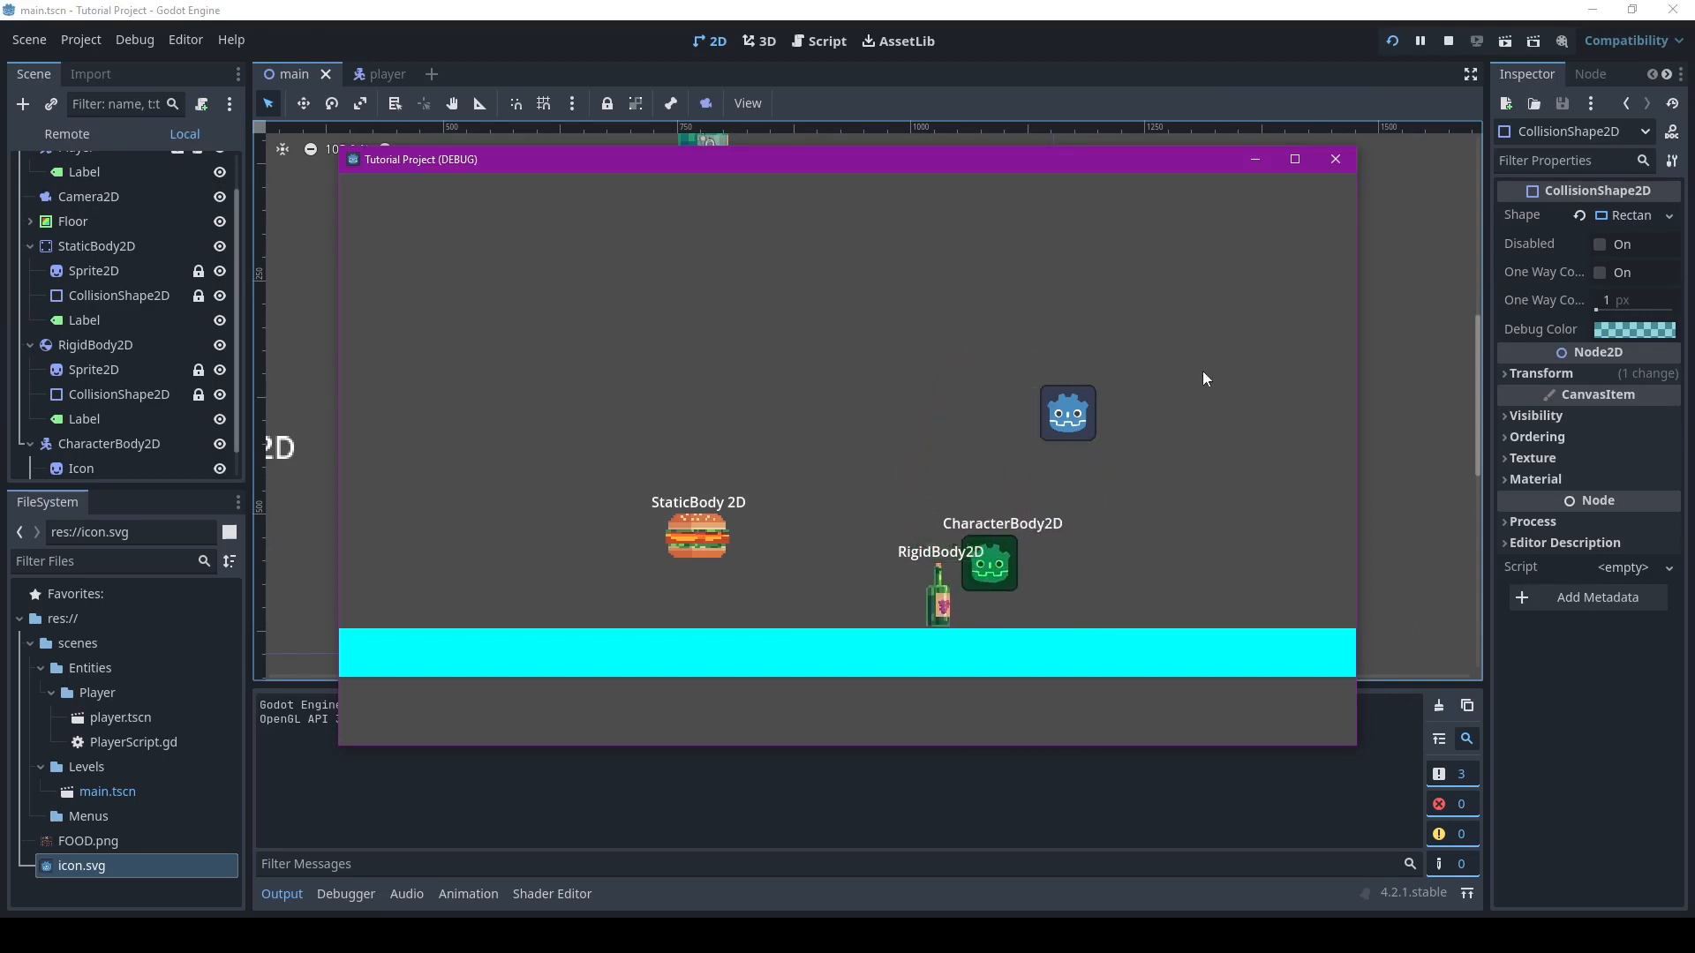
left_click(1335, 159)
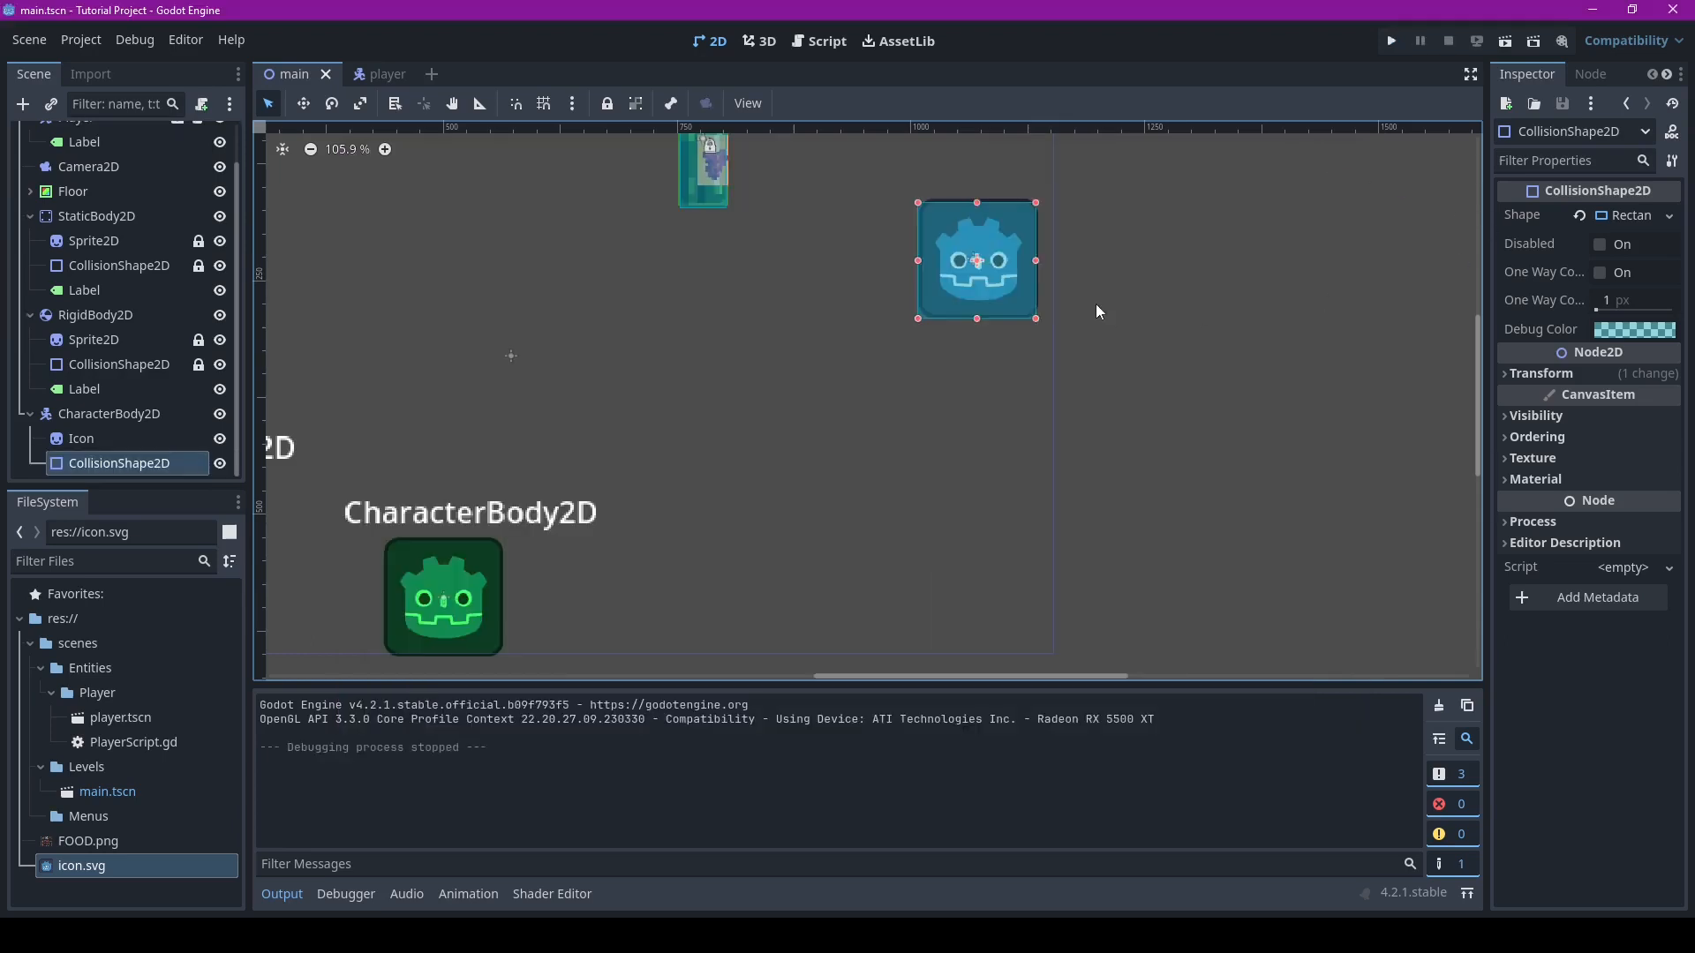
left_click(1200, 281)
scroll(1139, 388, "down", 3)
left_click(1056, 335)
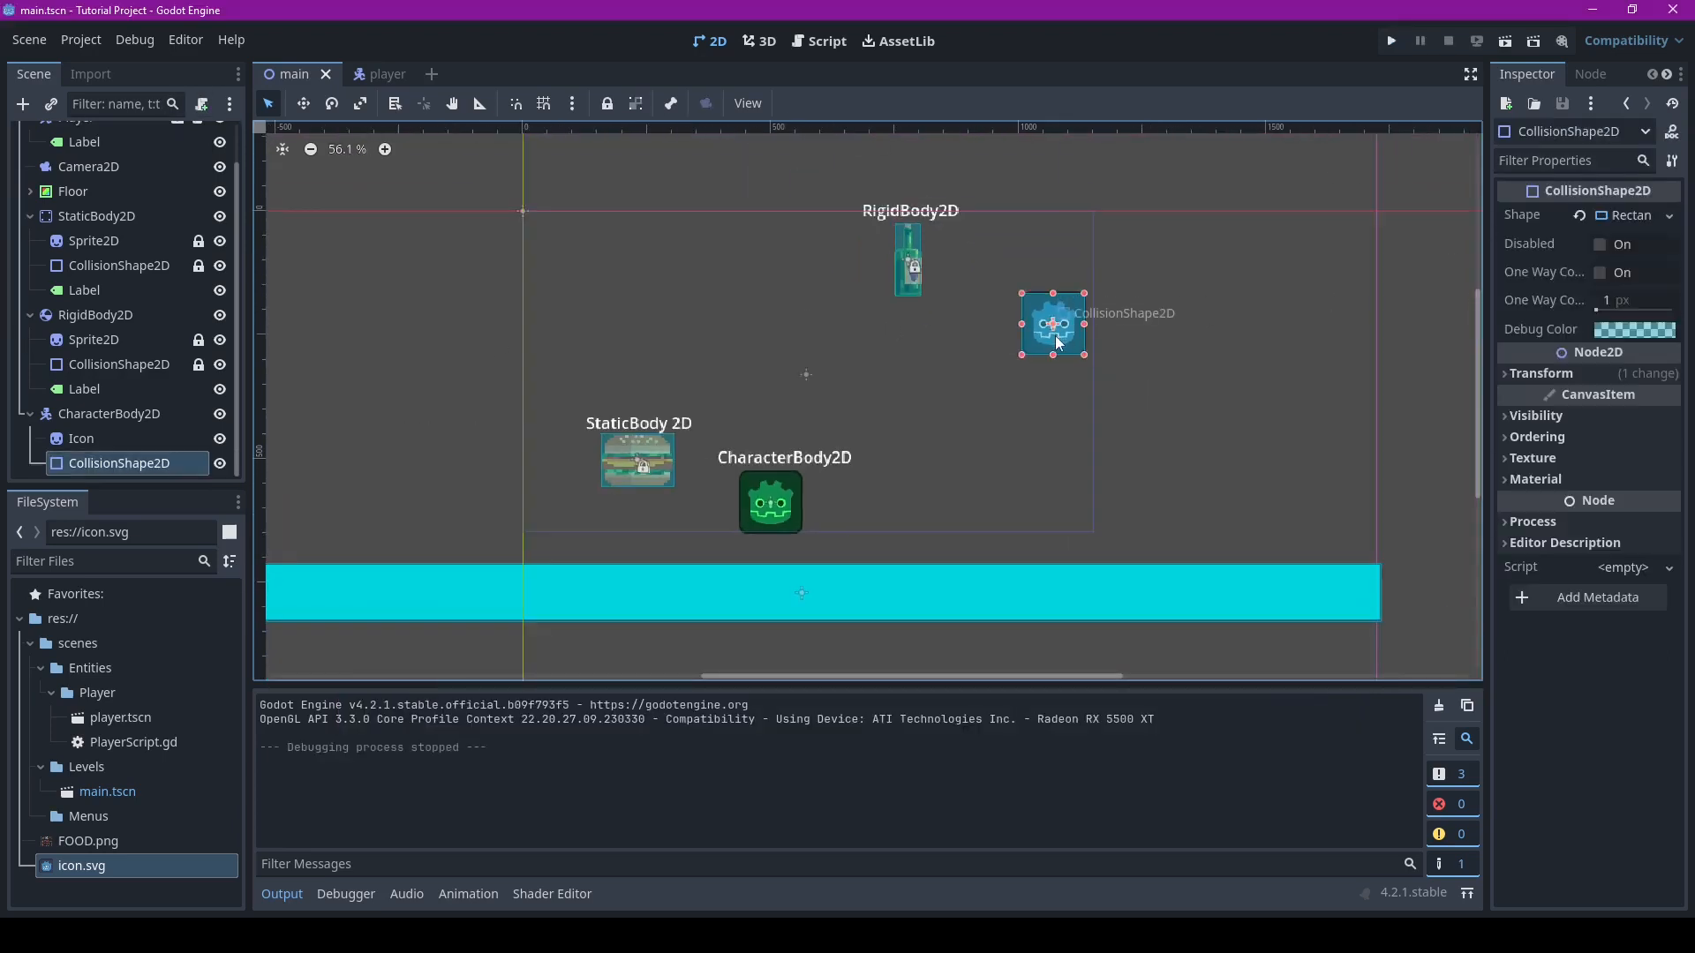
left_click_drag(1044, 353, 1291, 322)
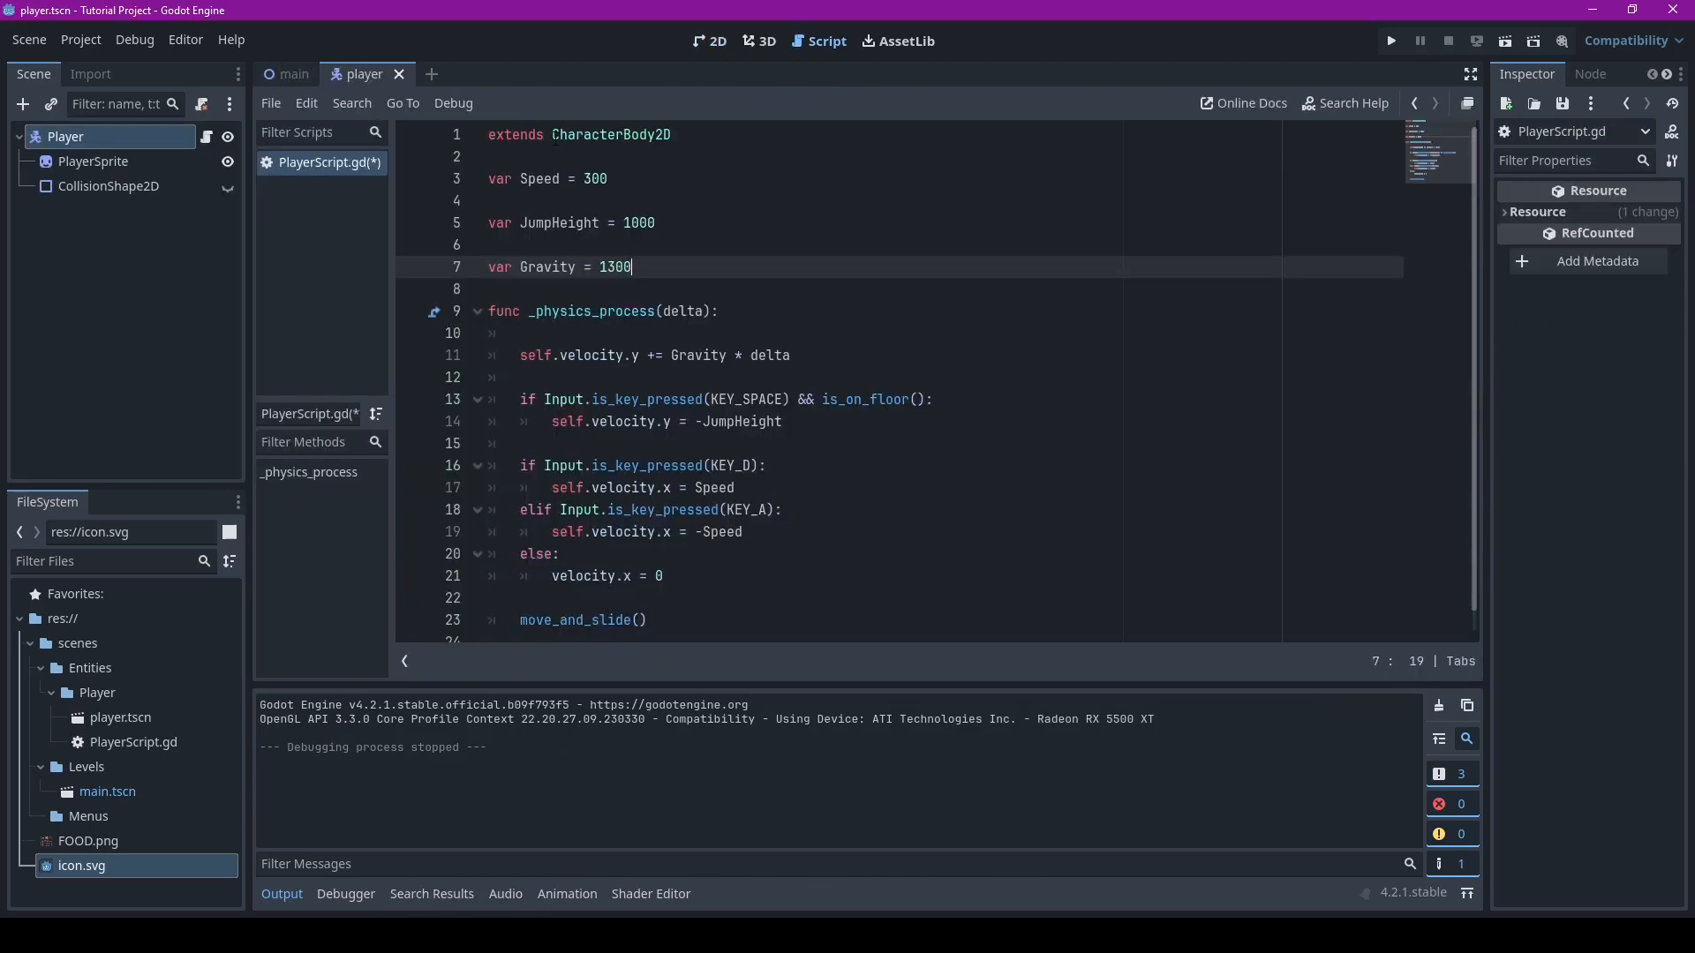
Review PlayerScript.gd, from the CharacterBody2D class and _physics_process function through the gravity, is_on_floor() jump check and horizontal movement code
left_click_drag(554, 139, 899, 159)
left_click(899, 160)
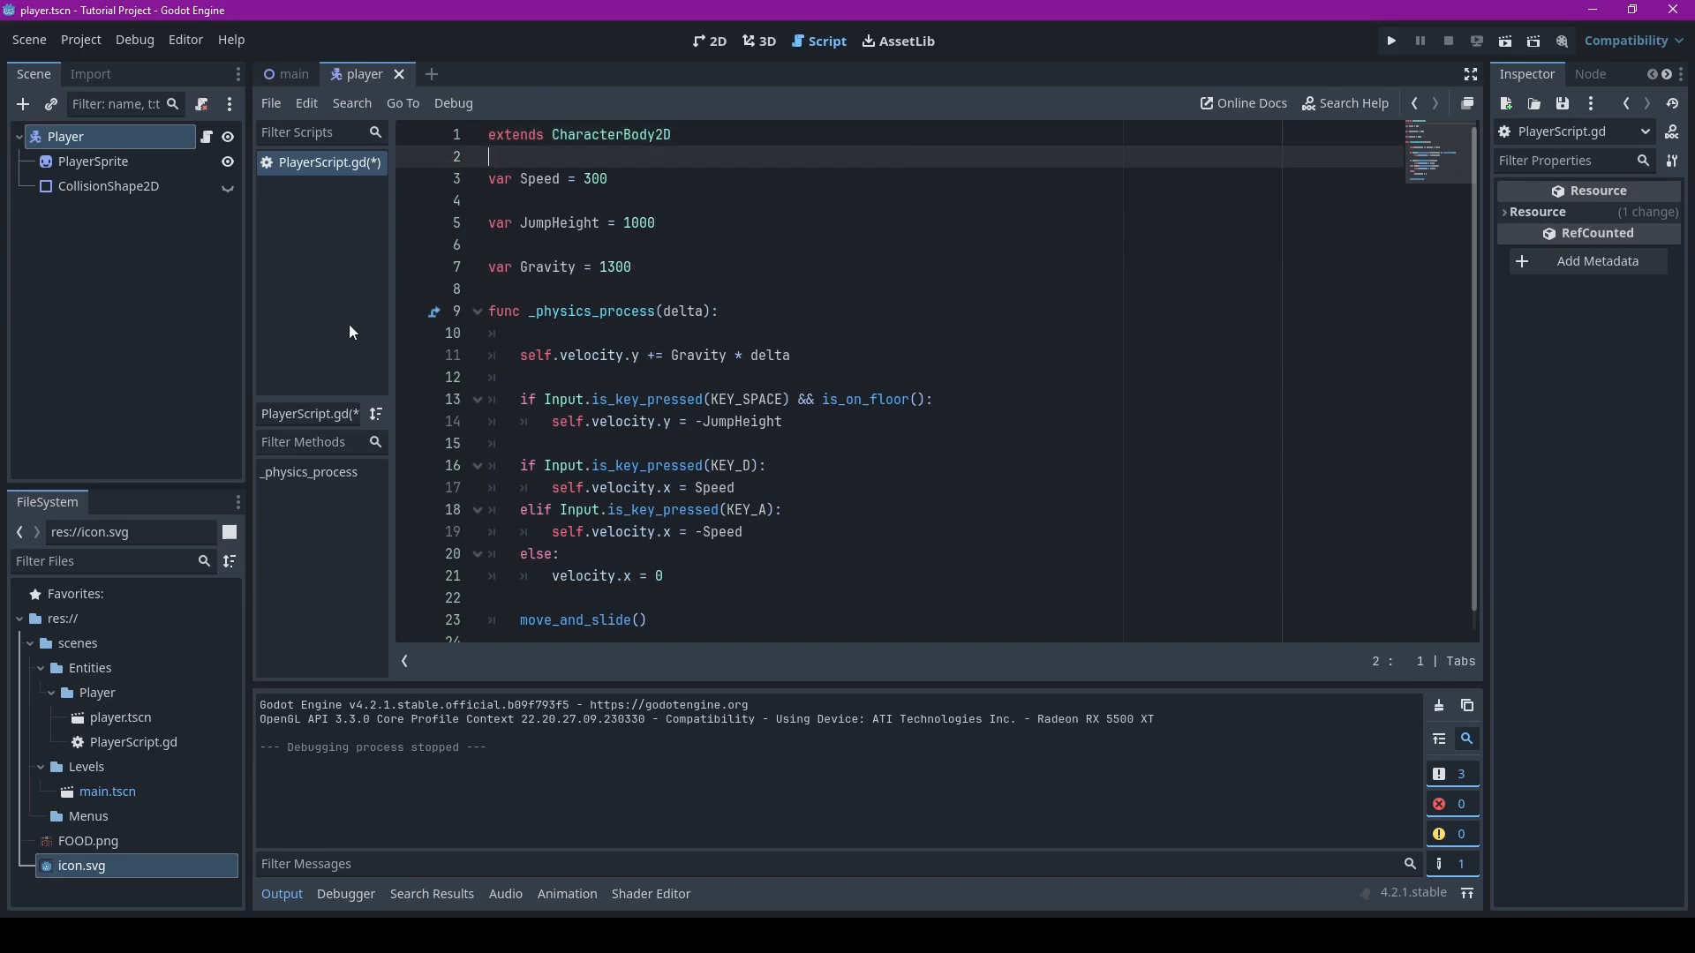
left_click_drag(530, 308, 742, 295)
left_click(741, 308)
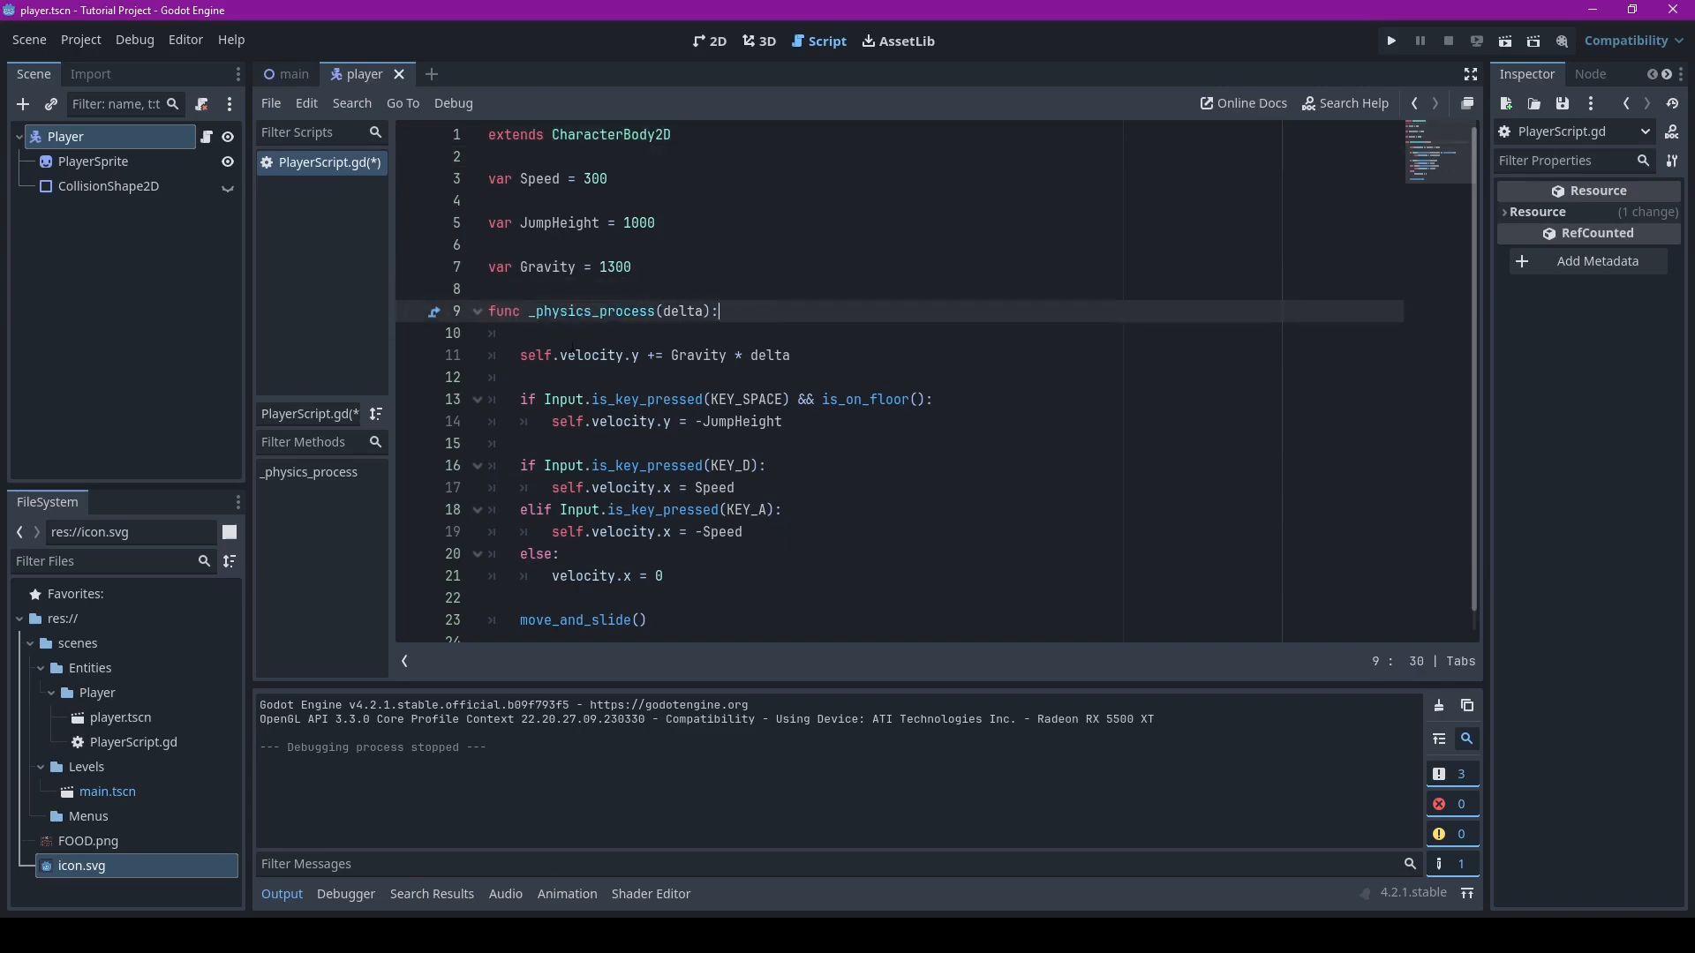
scroll(674, 309, "down", 1)
left_click_drag(559, 335, 638, 333)
left_click(843, 349)
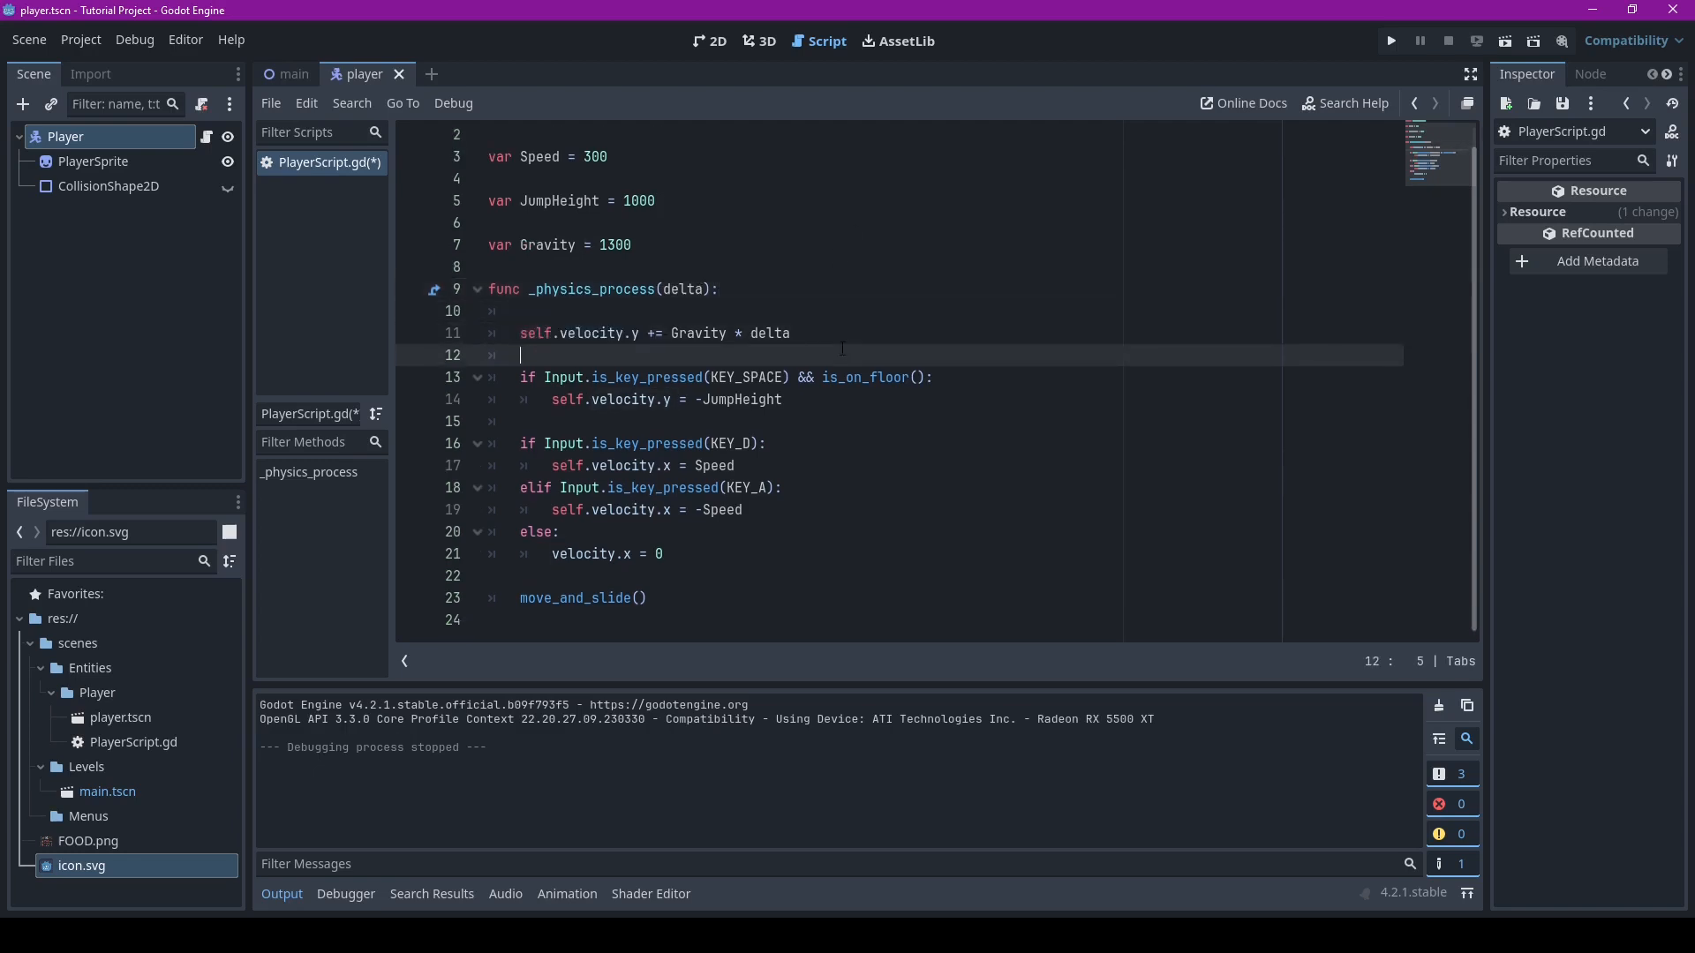
left_click_drag(820, 380, 927, 379)
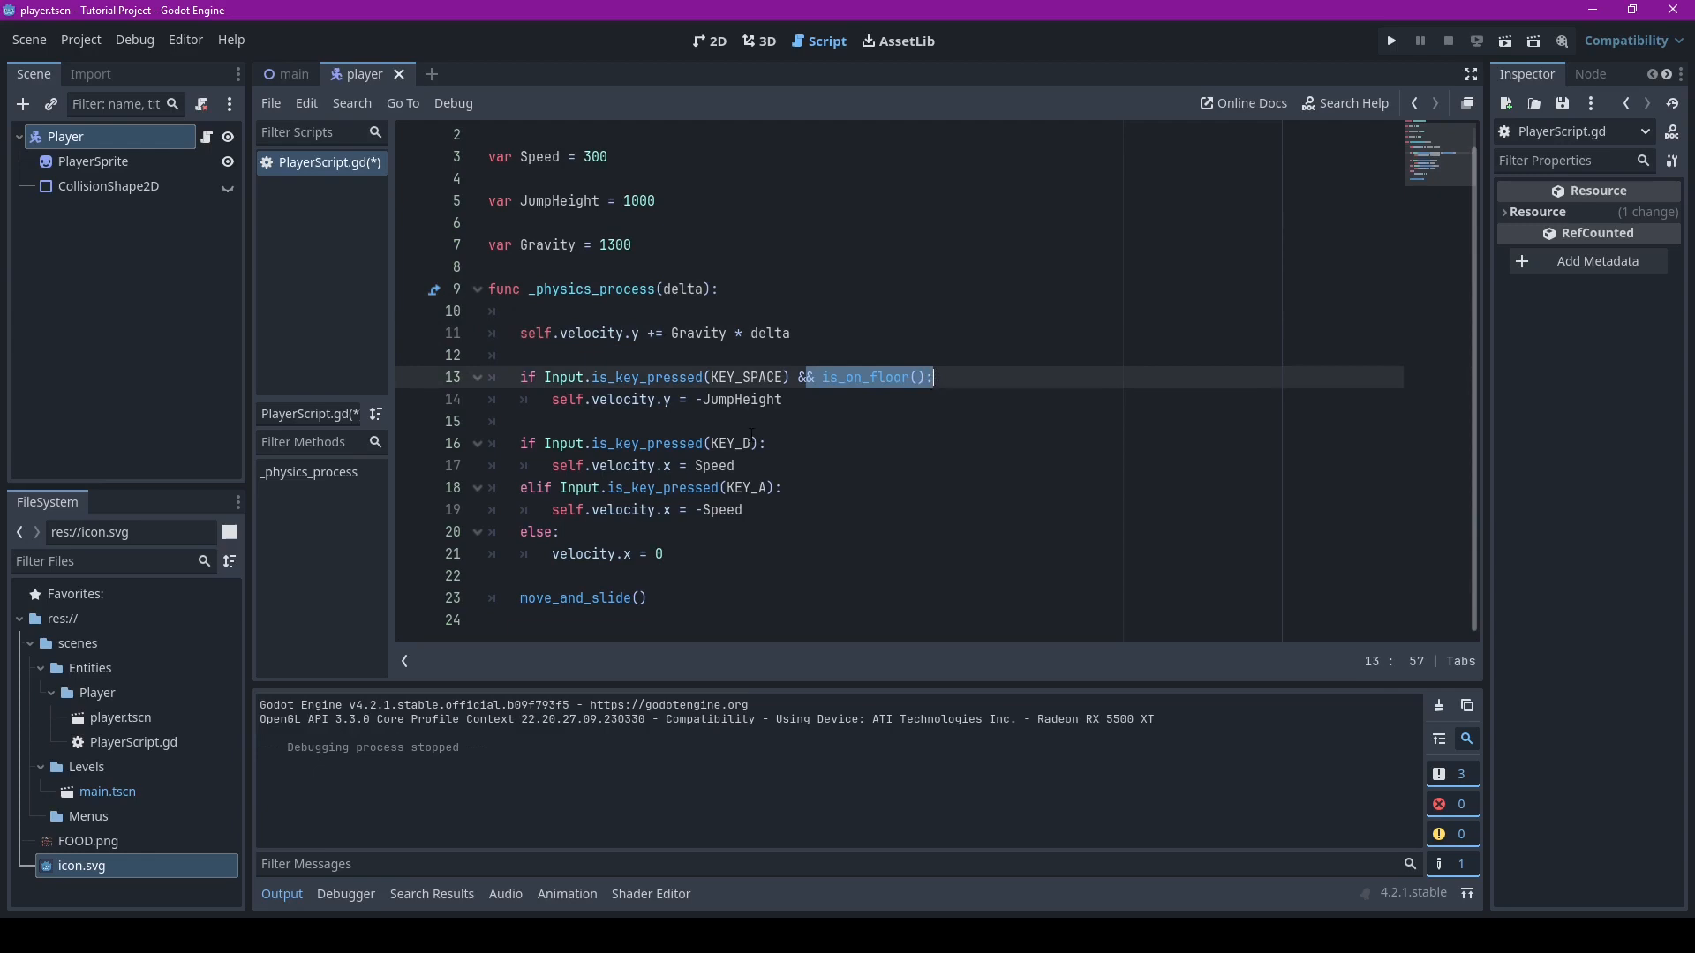
left_click(752, 444)
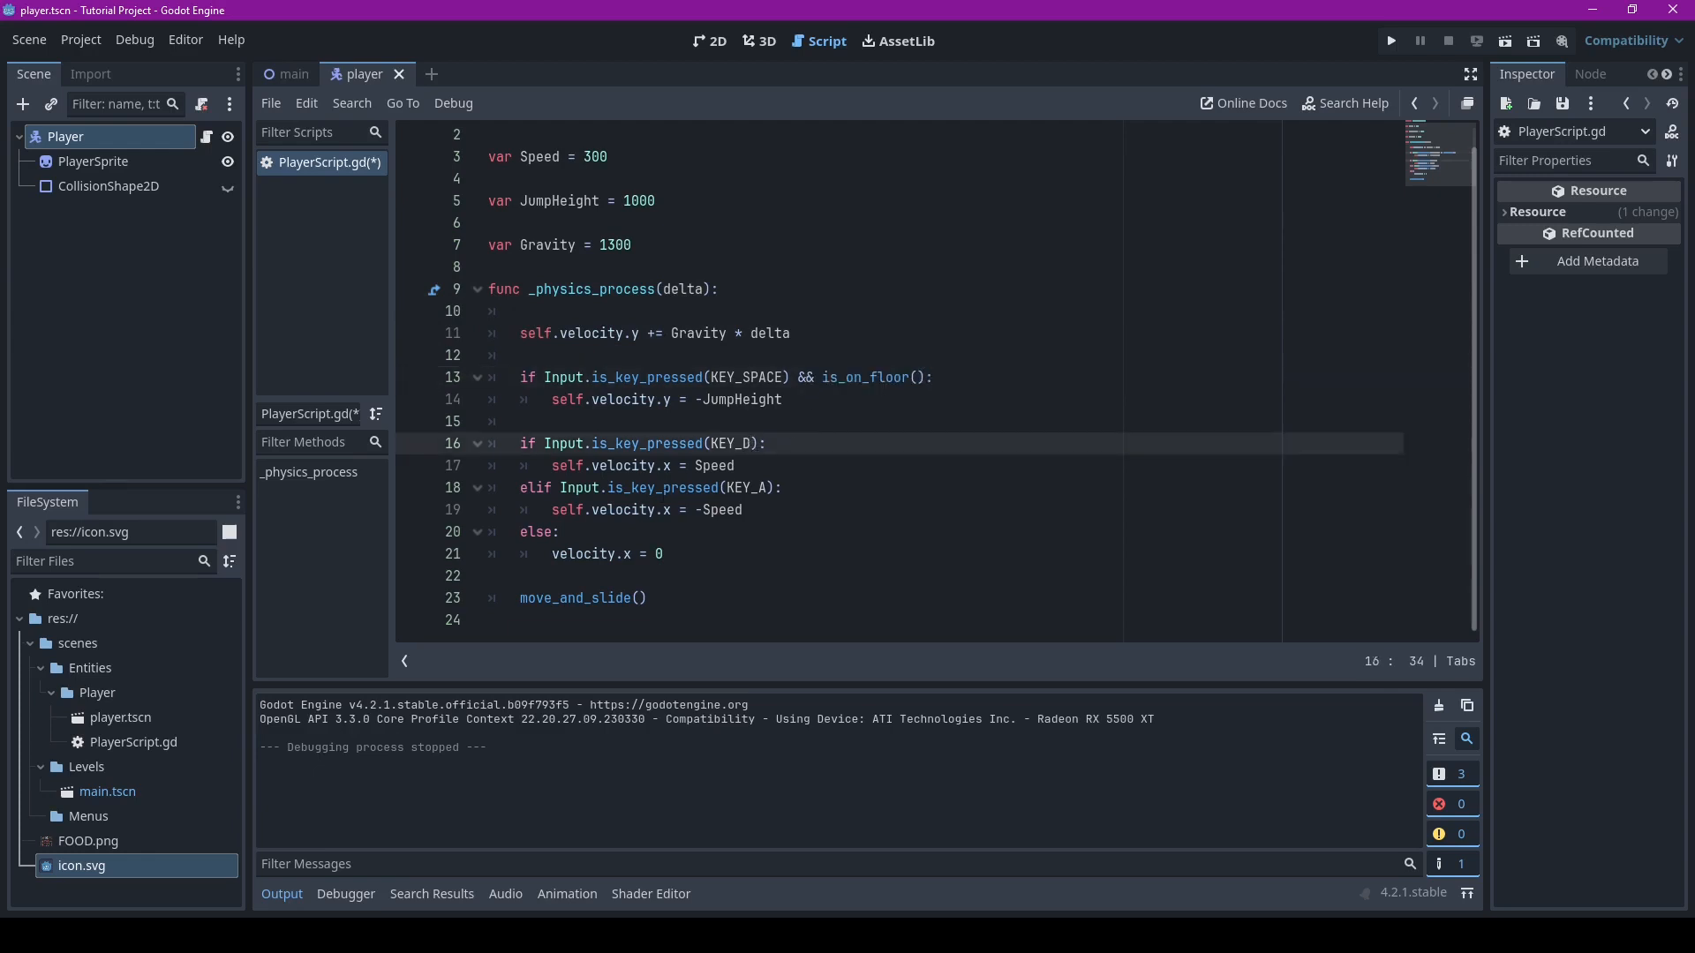
left_click_drag(552, 466, 737, 468)
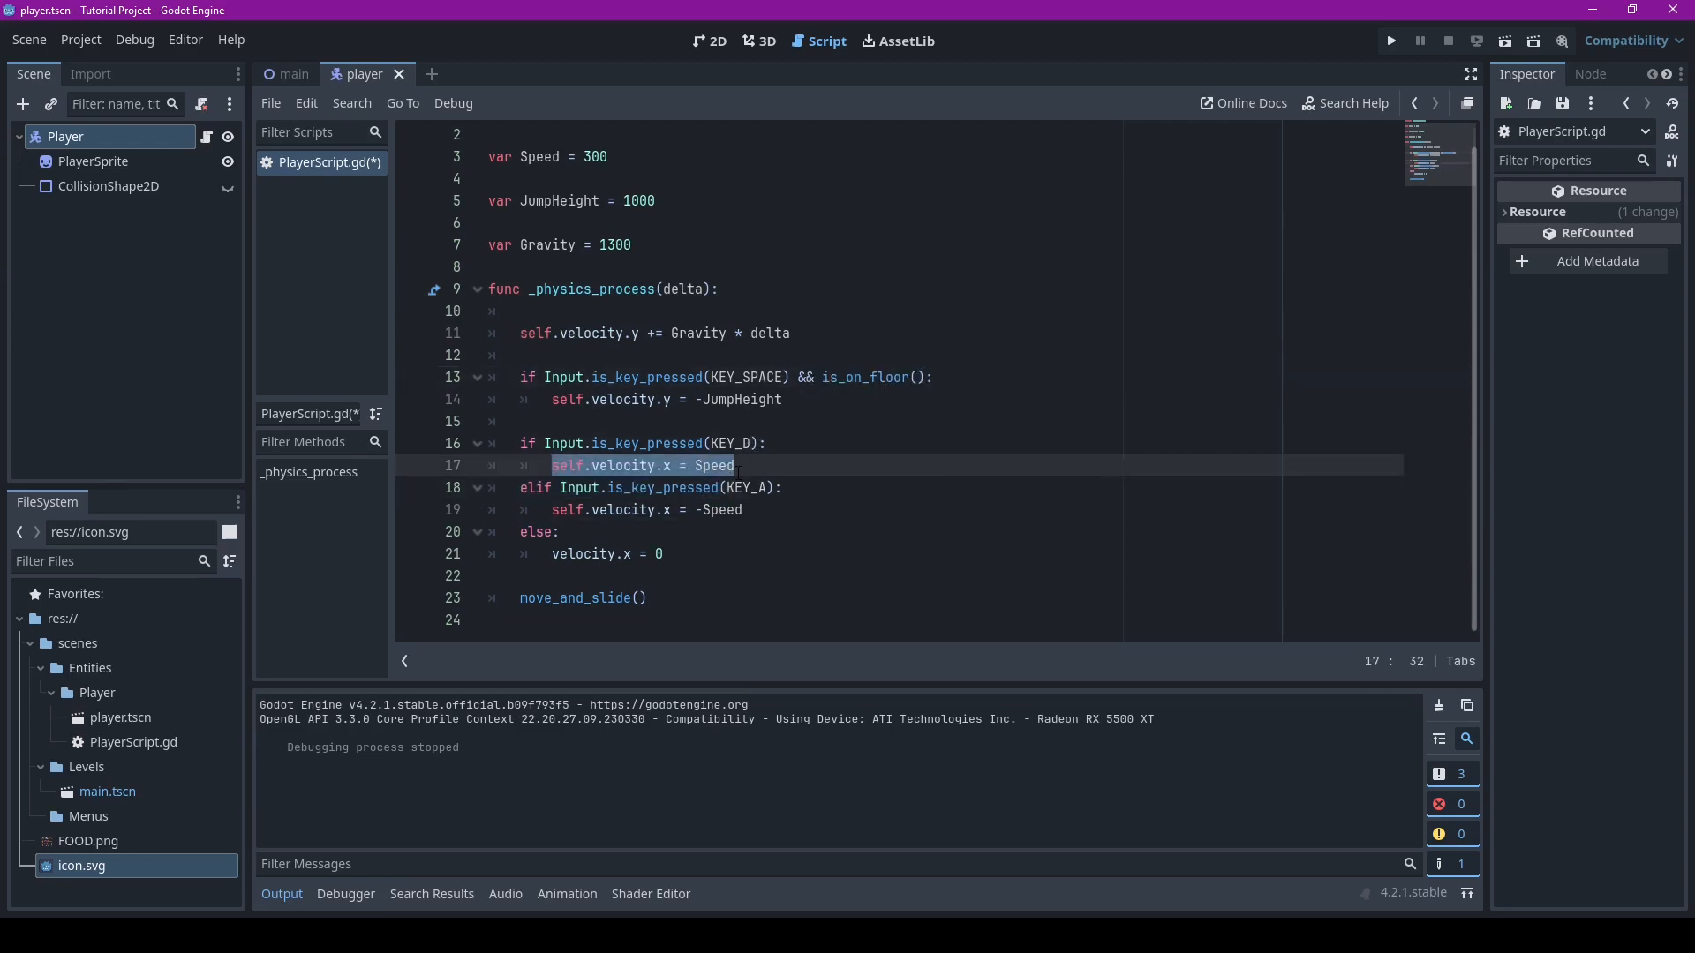
left_click(681, 556)
Delete the move_and_slide() call at the end of _physics_process in PlayerScript.gd
left_click_drag(649, 599, 519, 600)
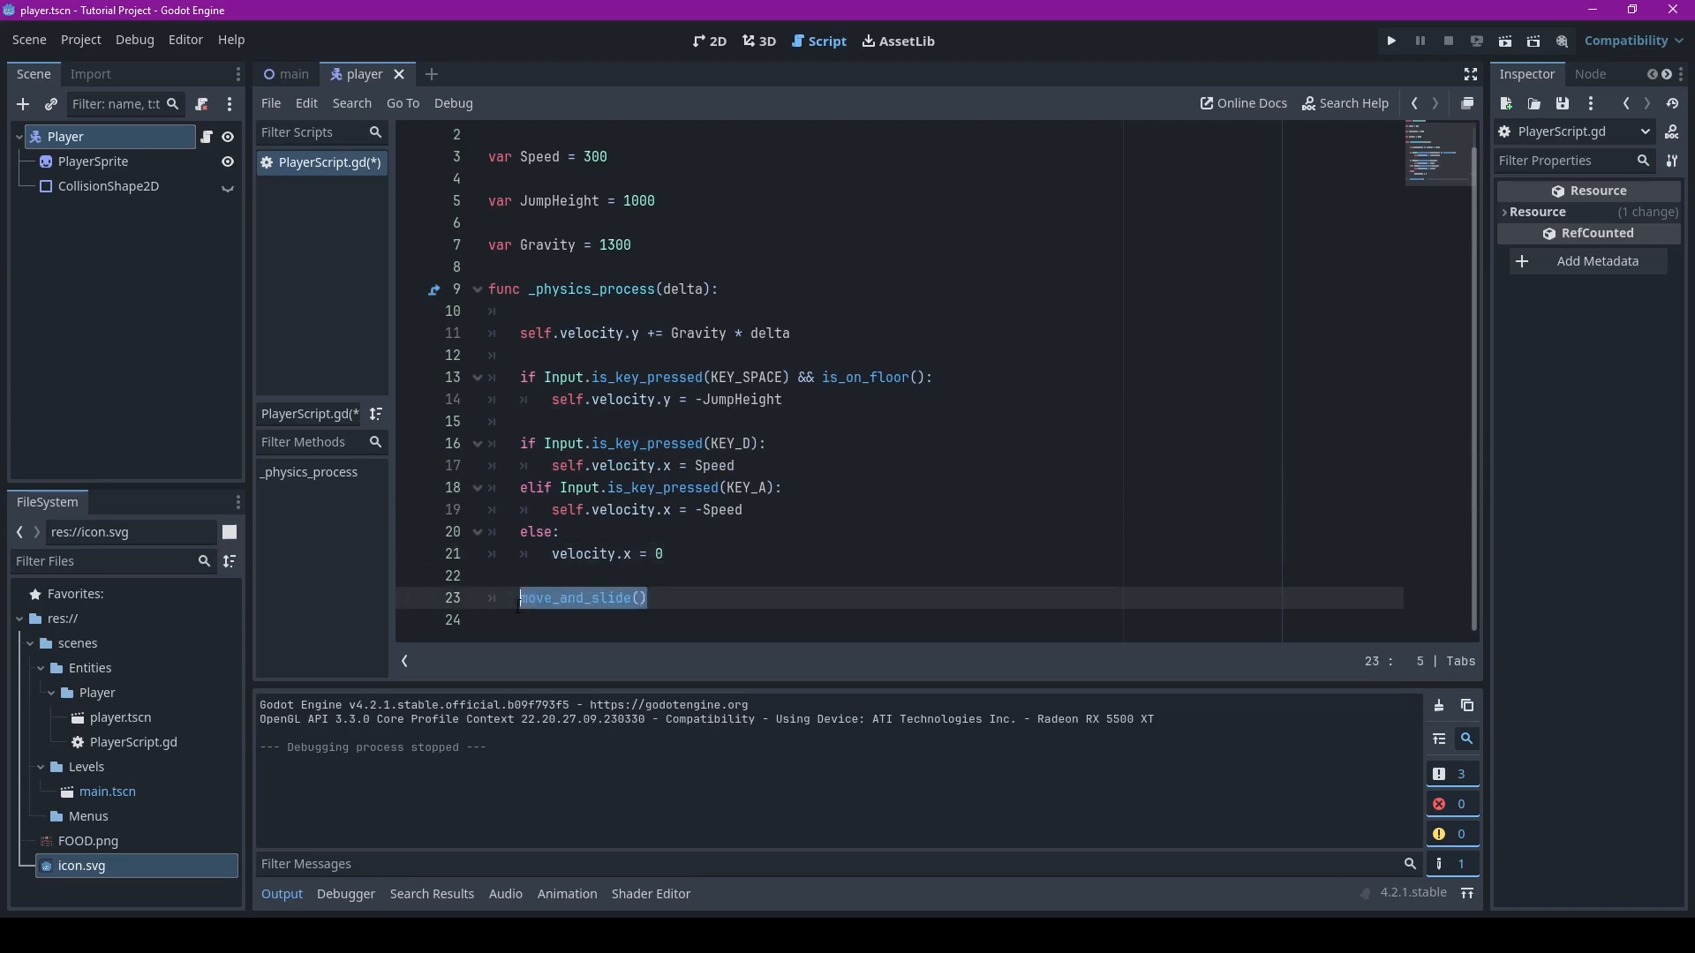
key("BackSpace")
key("BackSpace")
key("BackSpace")
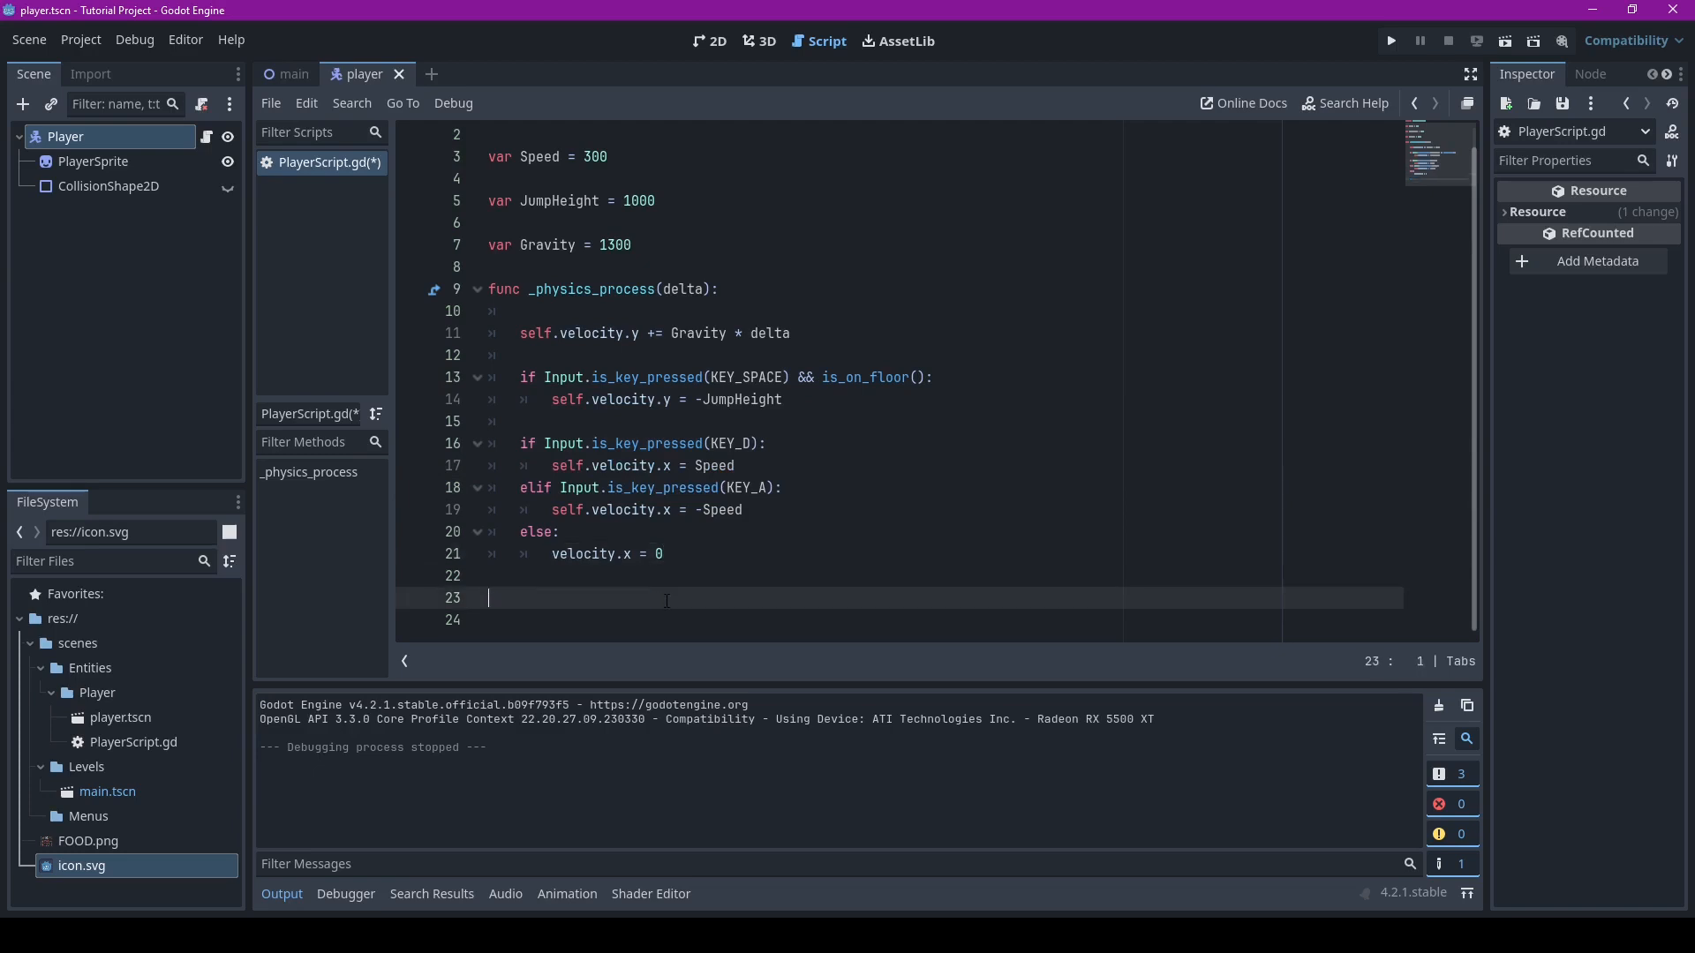
Test-run the project without move_and_slide(), stop it, and undo the deletion in the player script
left_click(1392, 41)
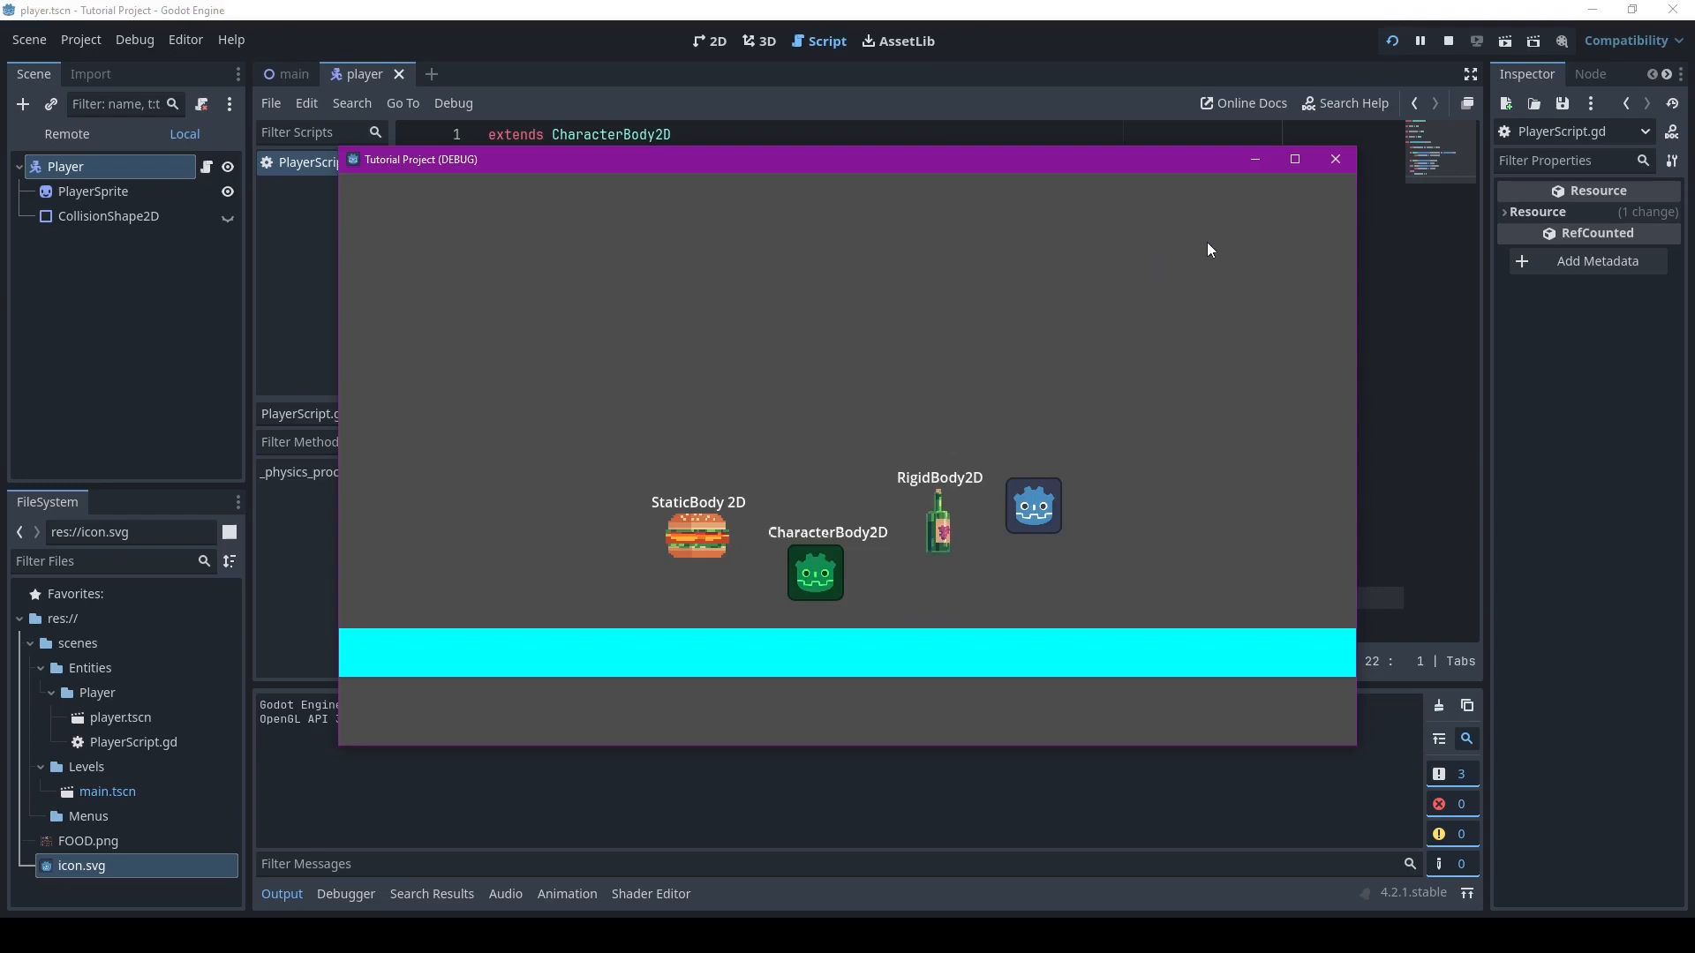
left_click(1333, 161)
key("ctrl+z")
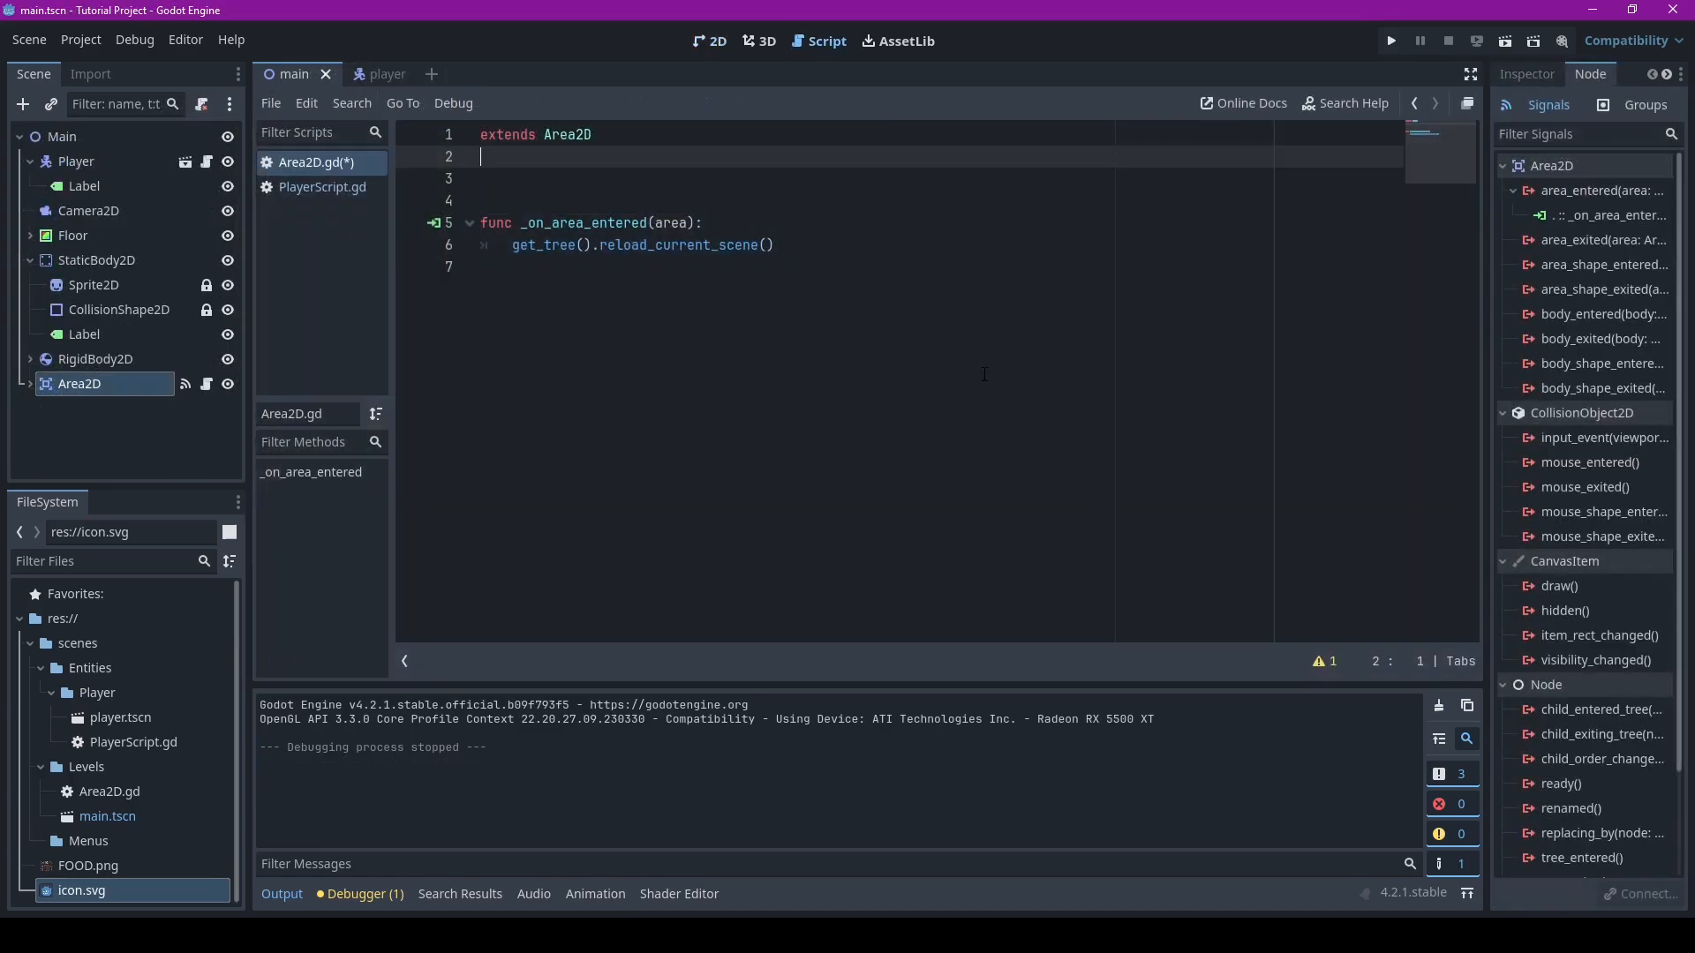
Review the _on_area_entered function in Area2D.gd and its get_tree().reload_current_scene() call
left_click_drag(512, 267, 456, 224)
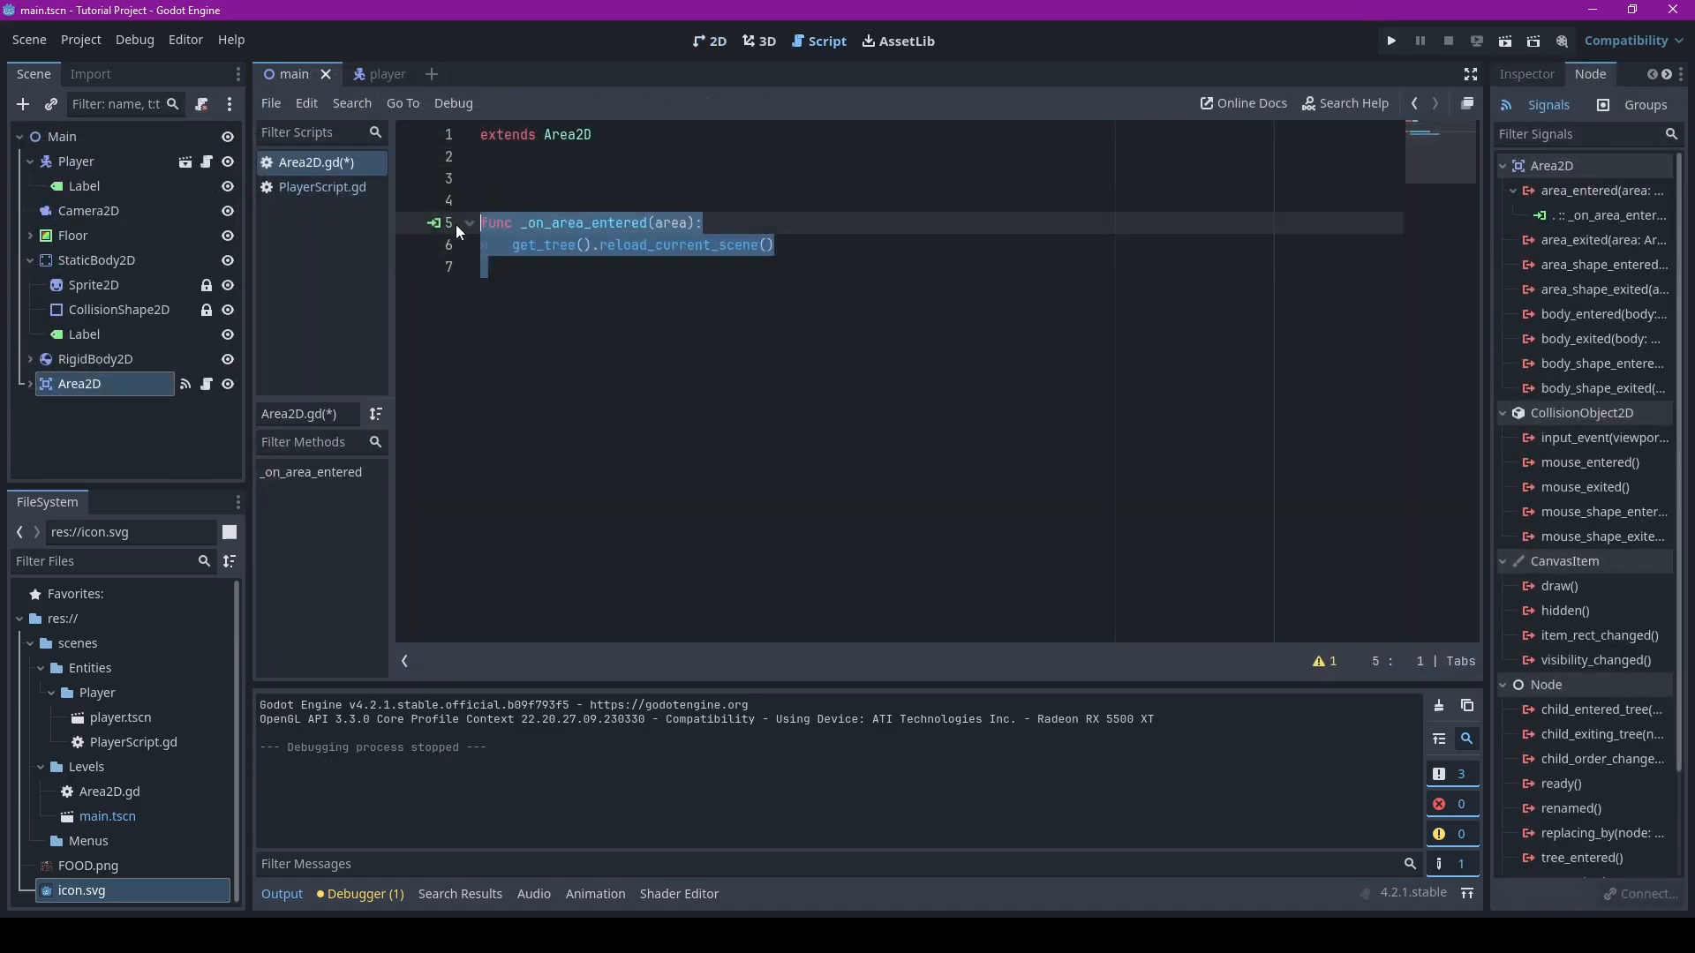
left_click(516, 268)
left_click_drag(512, 244, 774, 245)
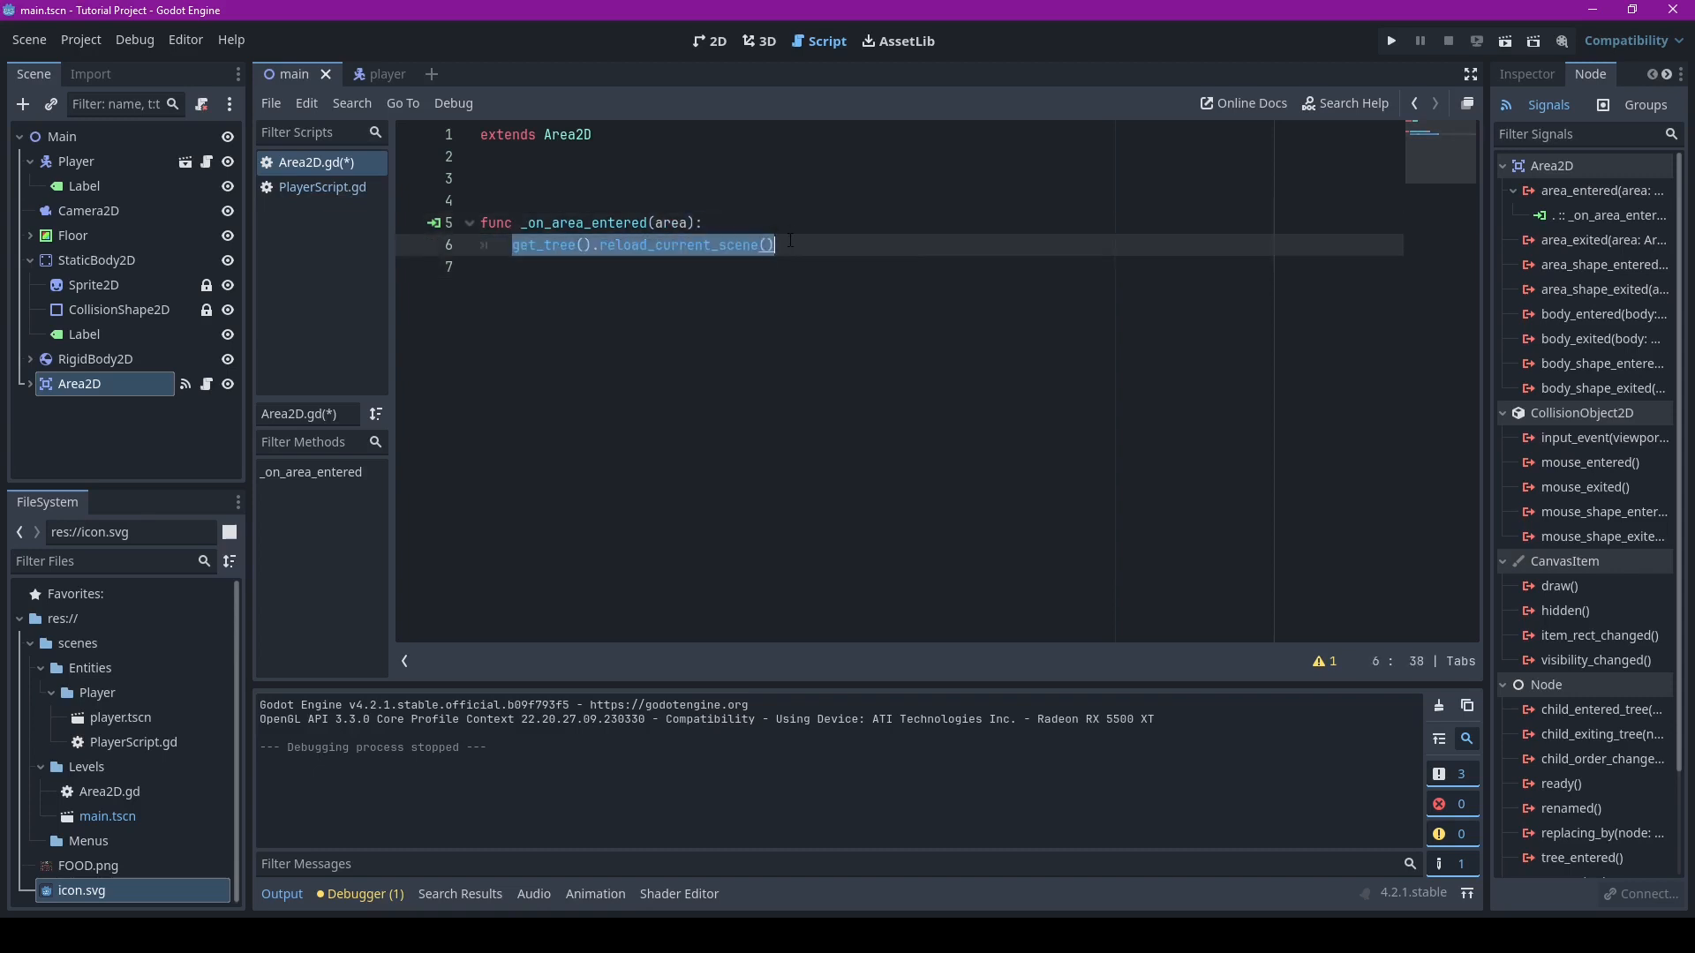
Inspect the Area2D's collision shape, the Player, the RigidBody2D bottle and the StaticBody2D burger in the main scene's 2D view
left_click(712, 41)
left_click(815, 468)
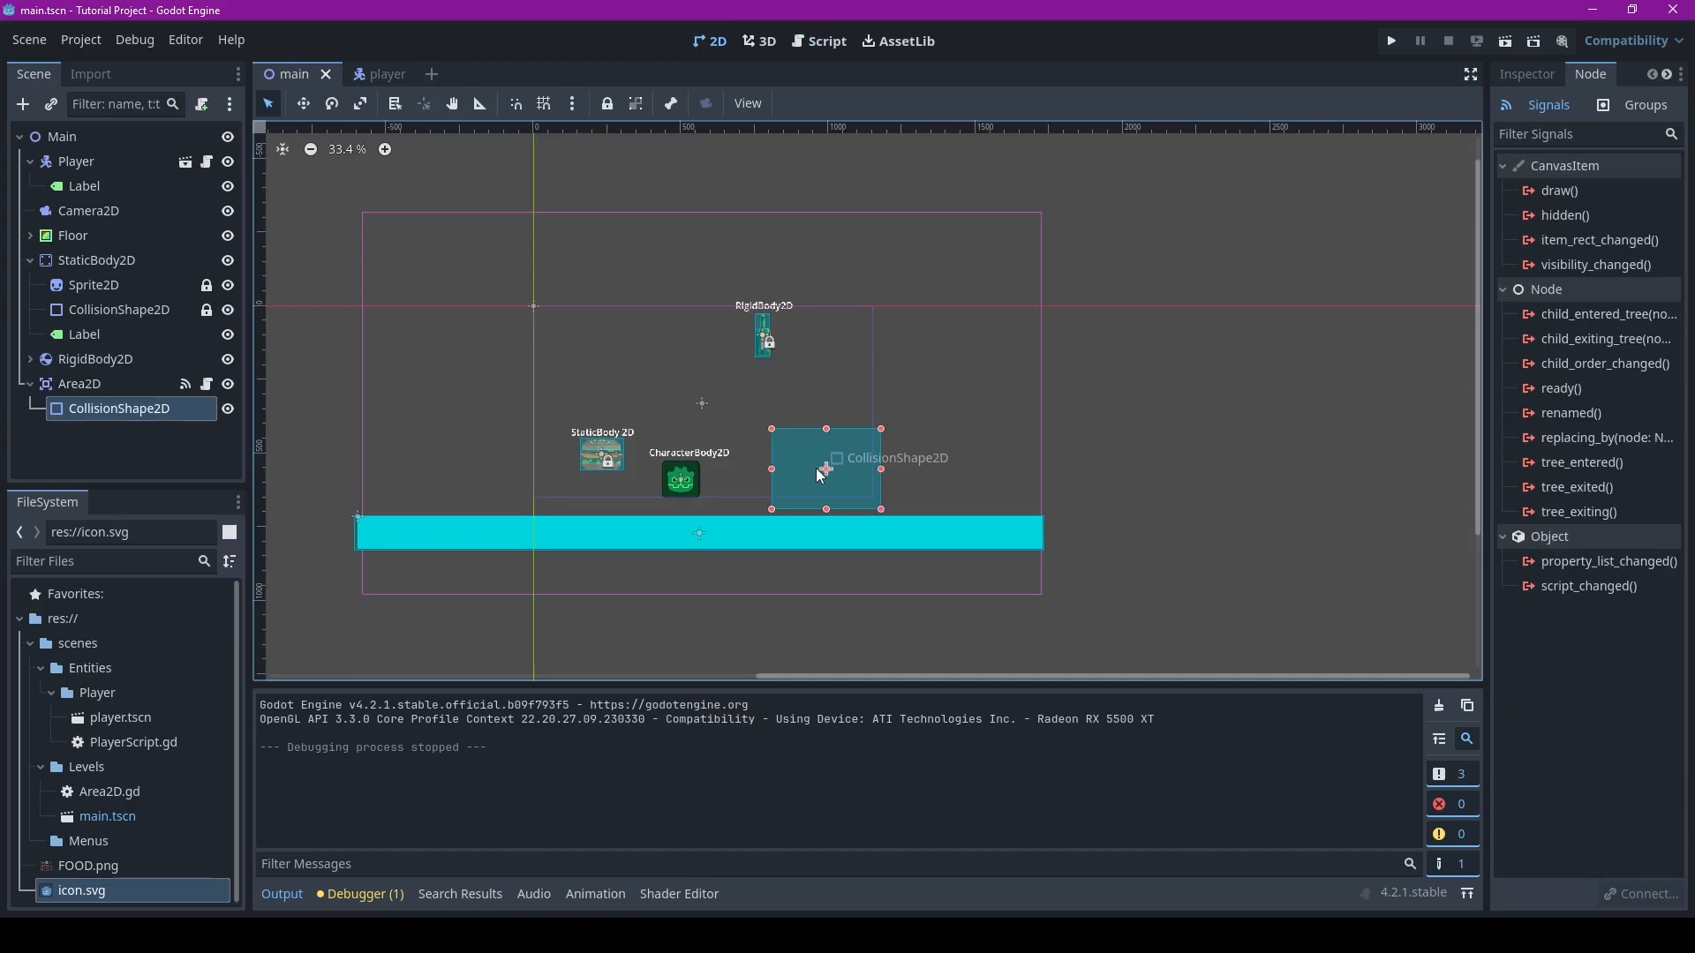
left_click(985, 400)
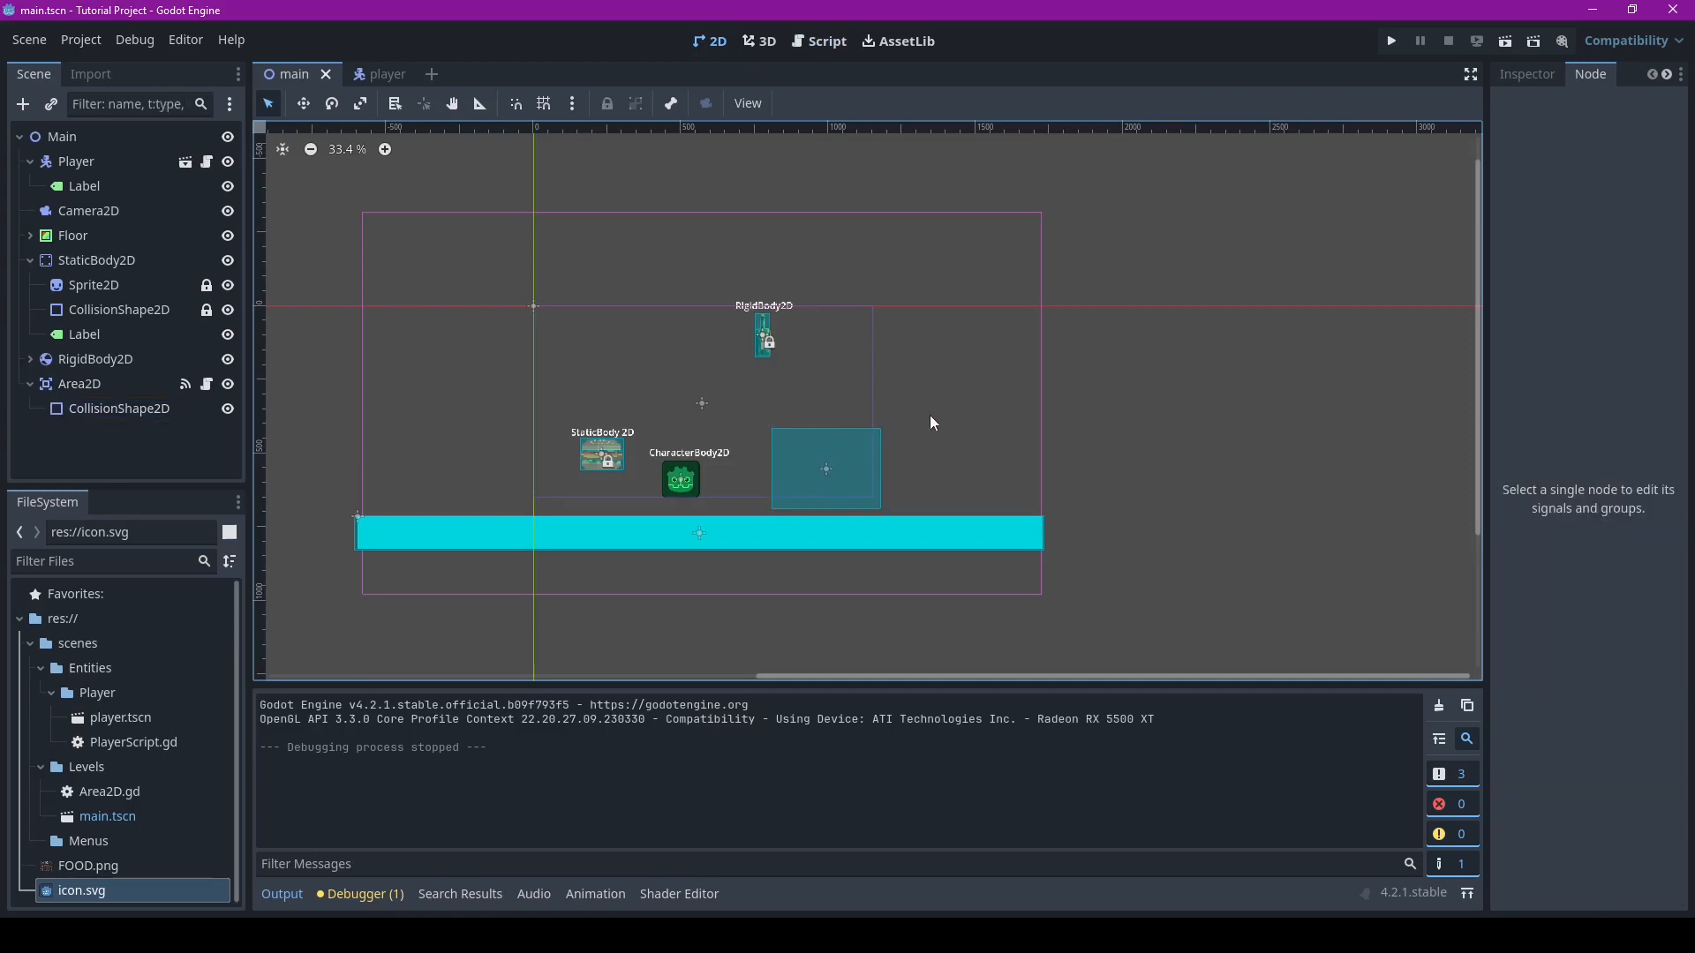
left_click(837, 510)
left_click(689, 485)
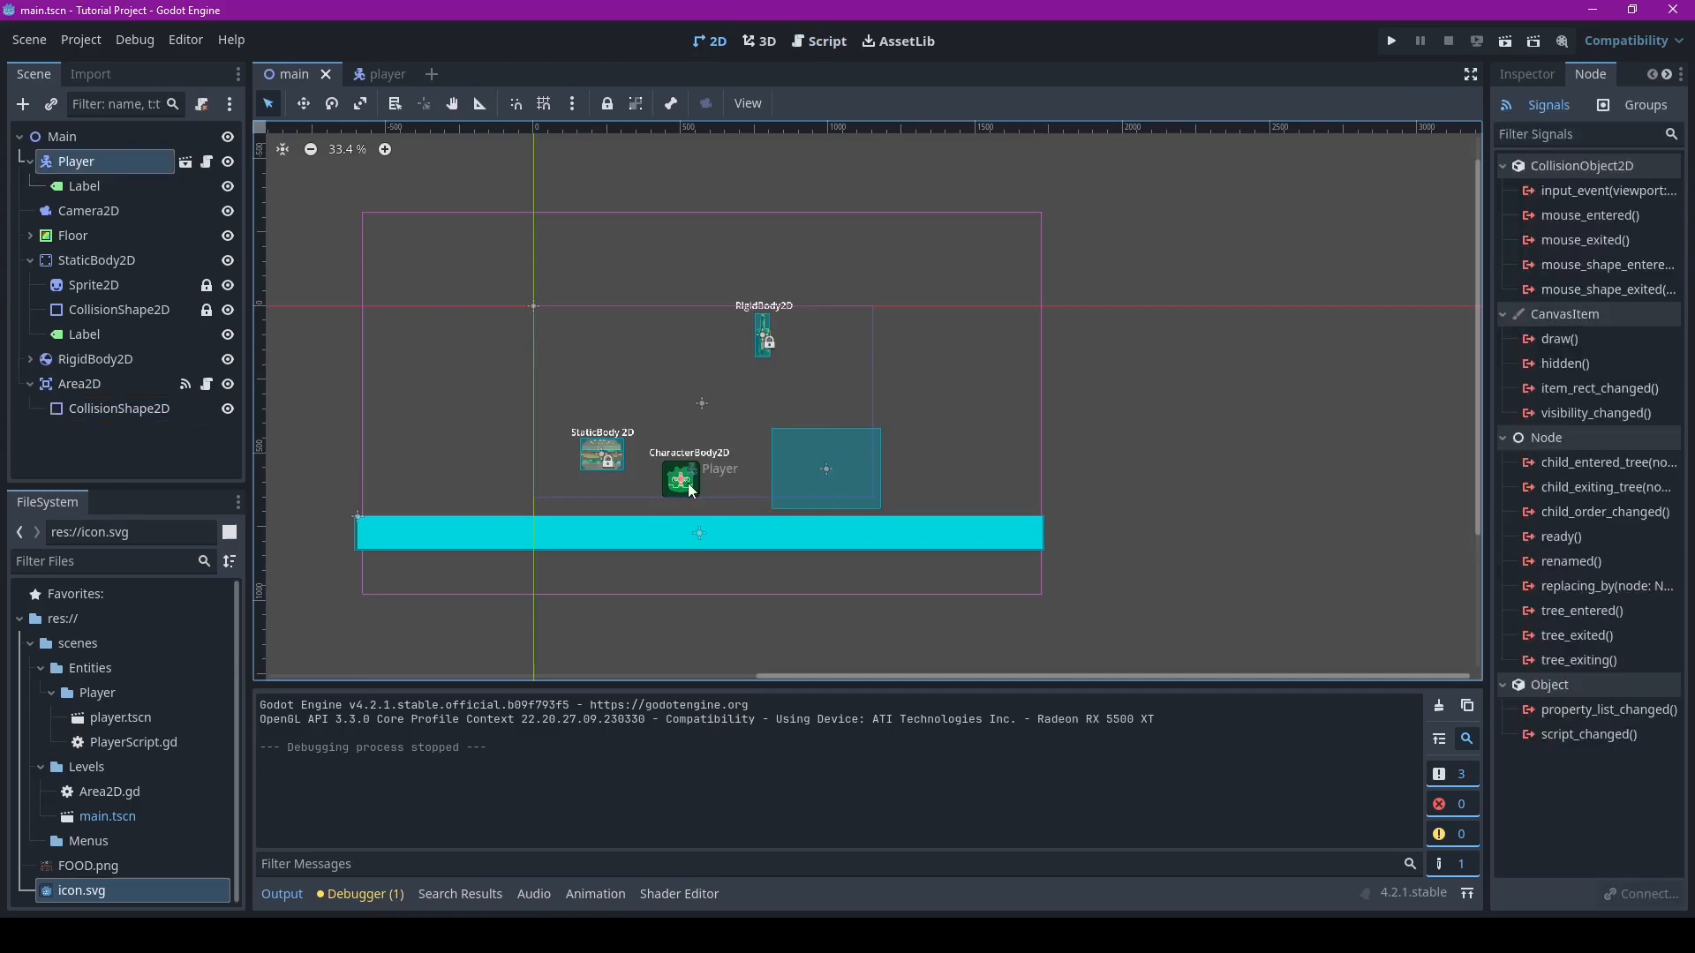
left_click(755, 342)
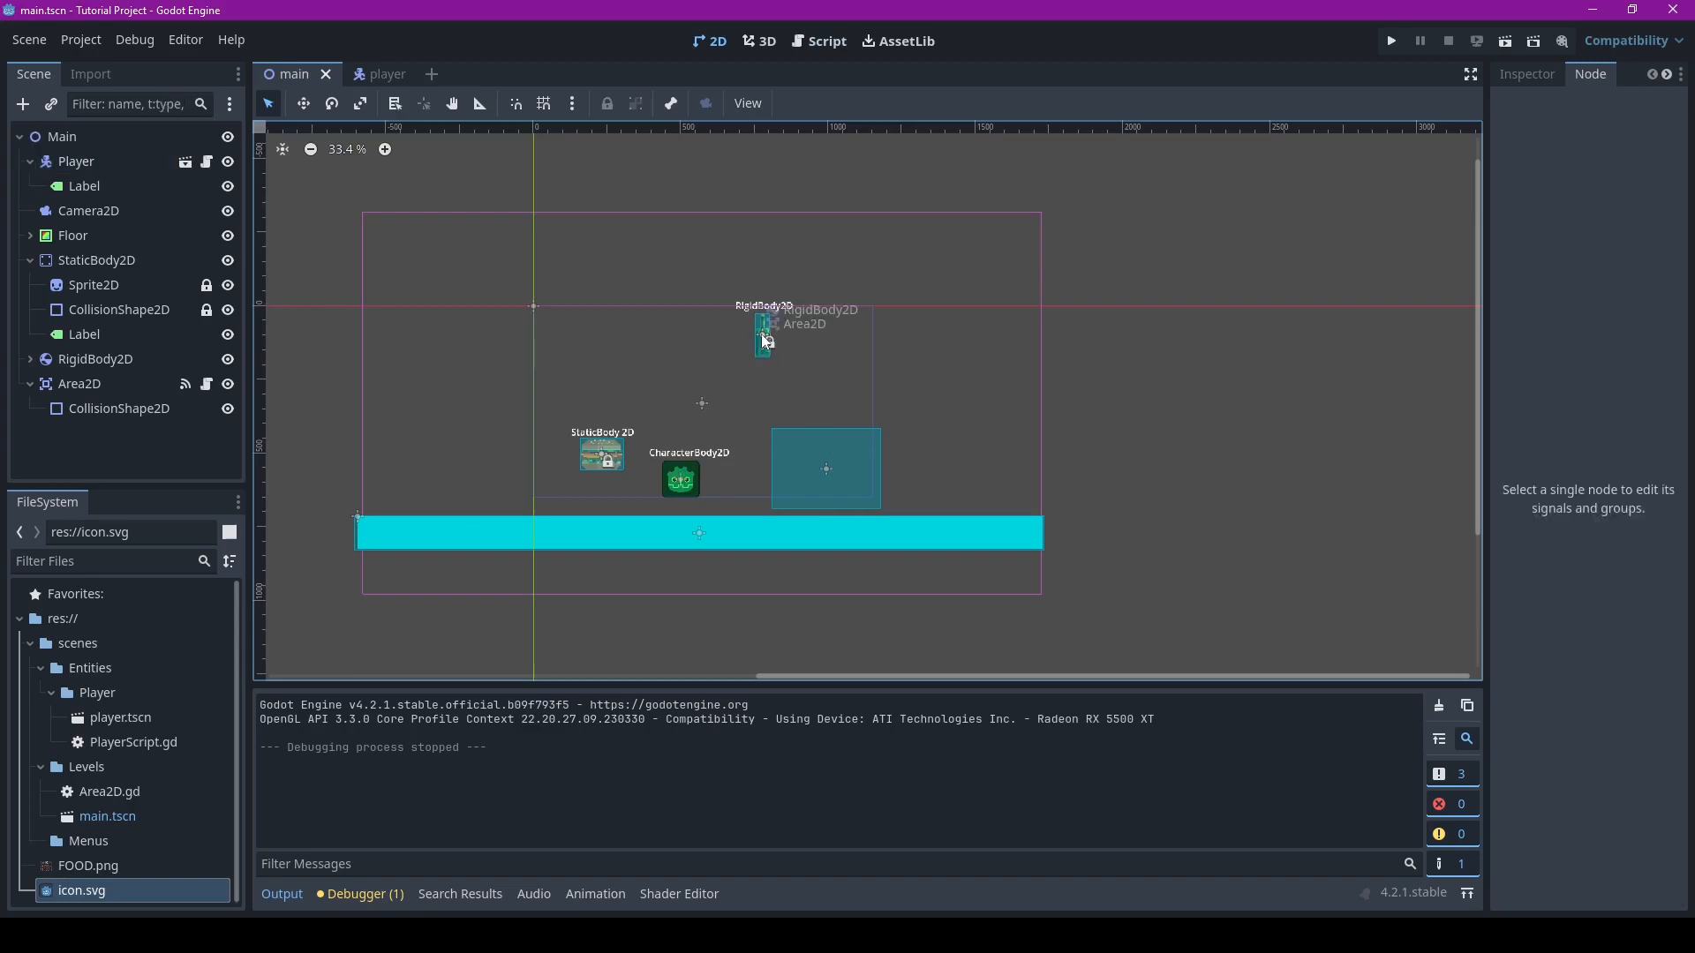
left_click(760, 334)
left_click(599, 455)
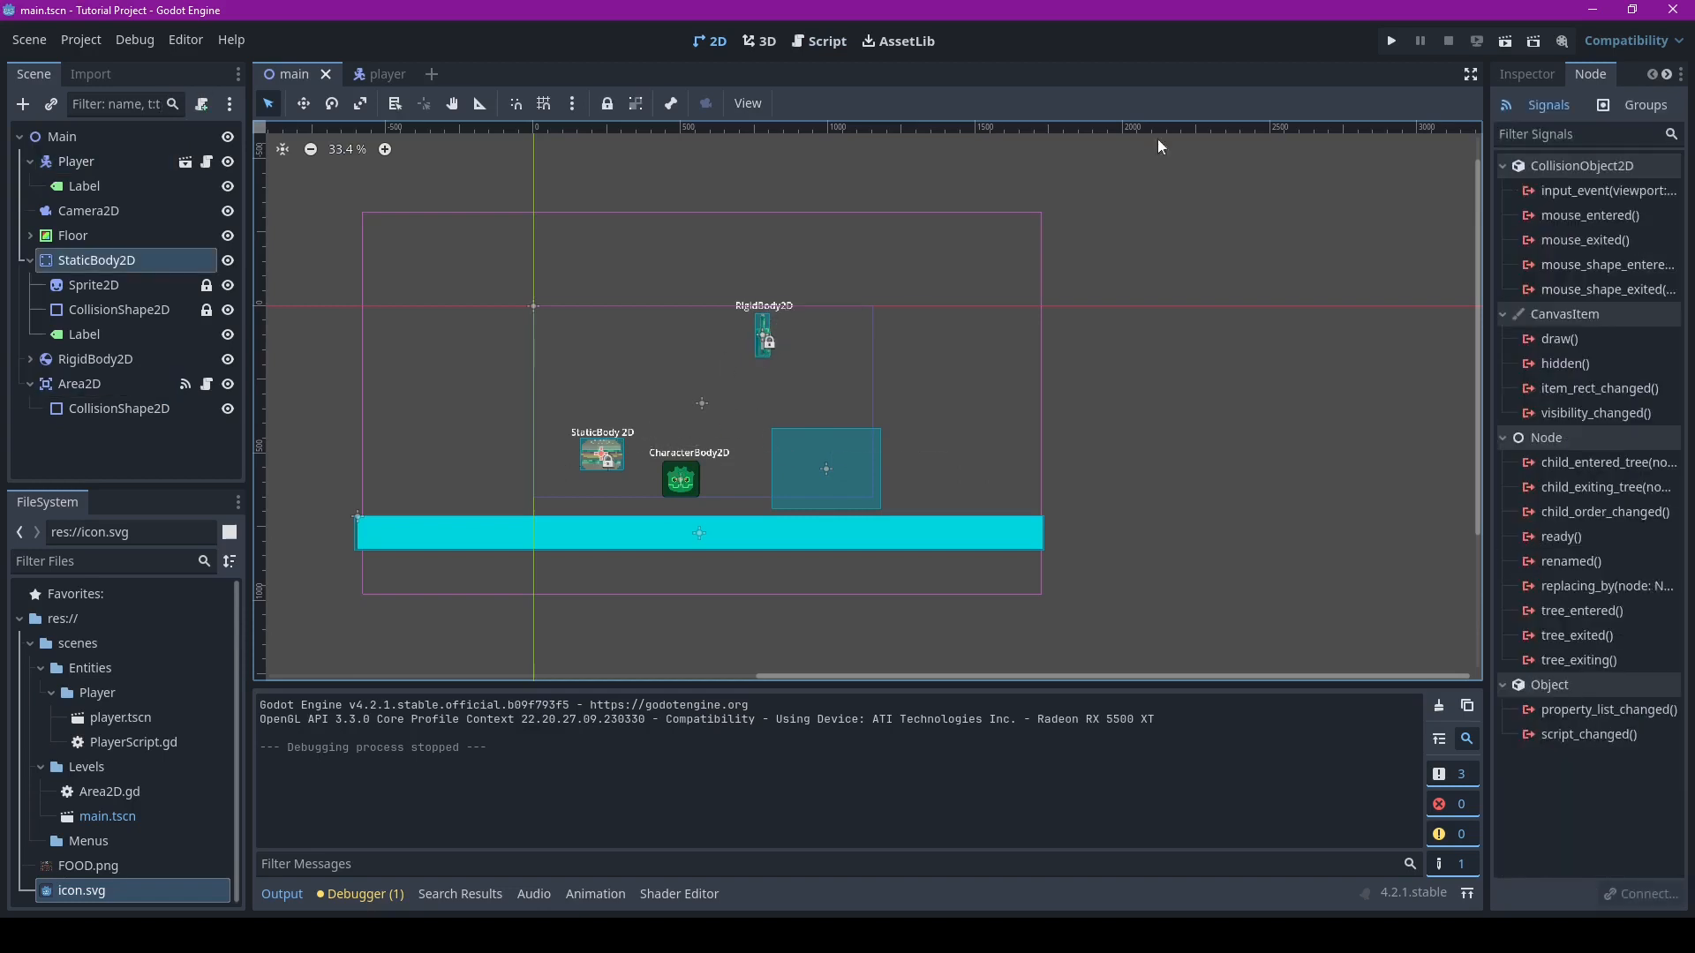
Move the Area2D's collision shape to (-23, 471) beside the Player, then test-run the project by moving and jumping through that area
left_click_drag(856, 480, 785, 485)
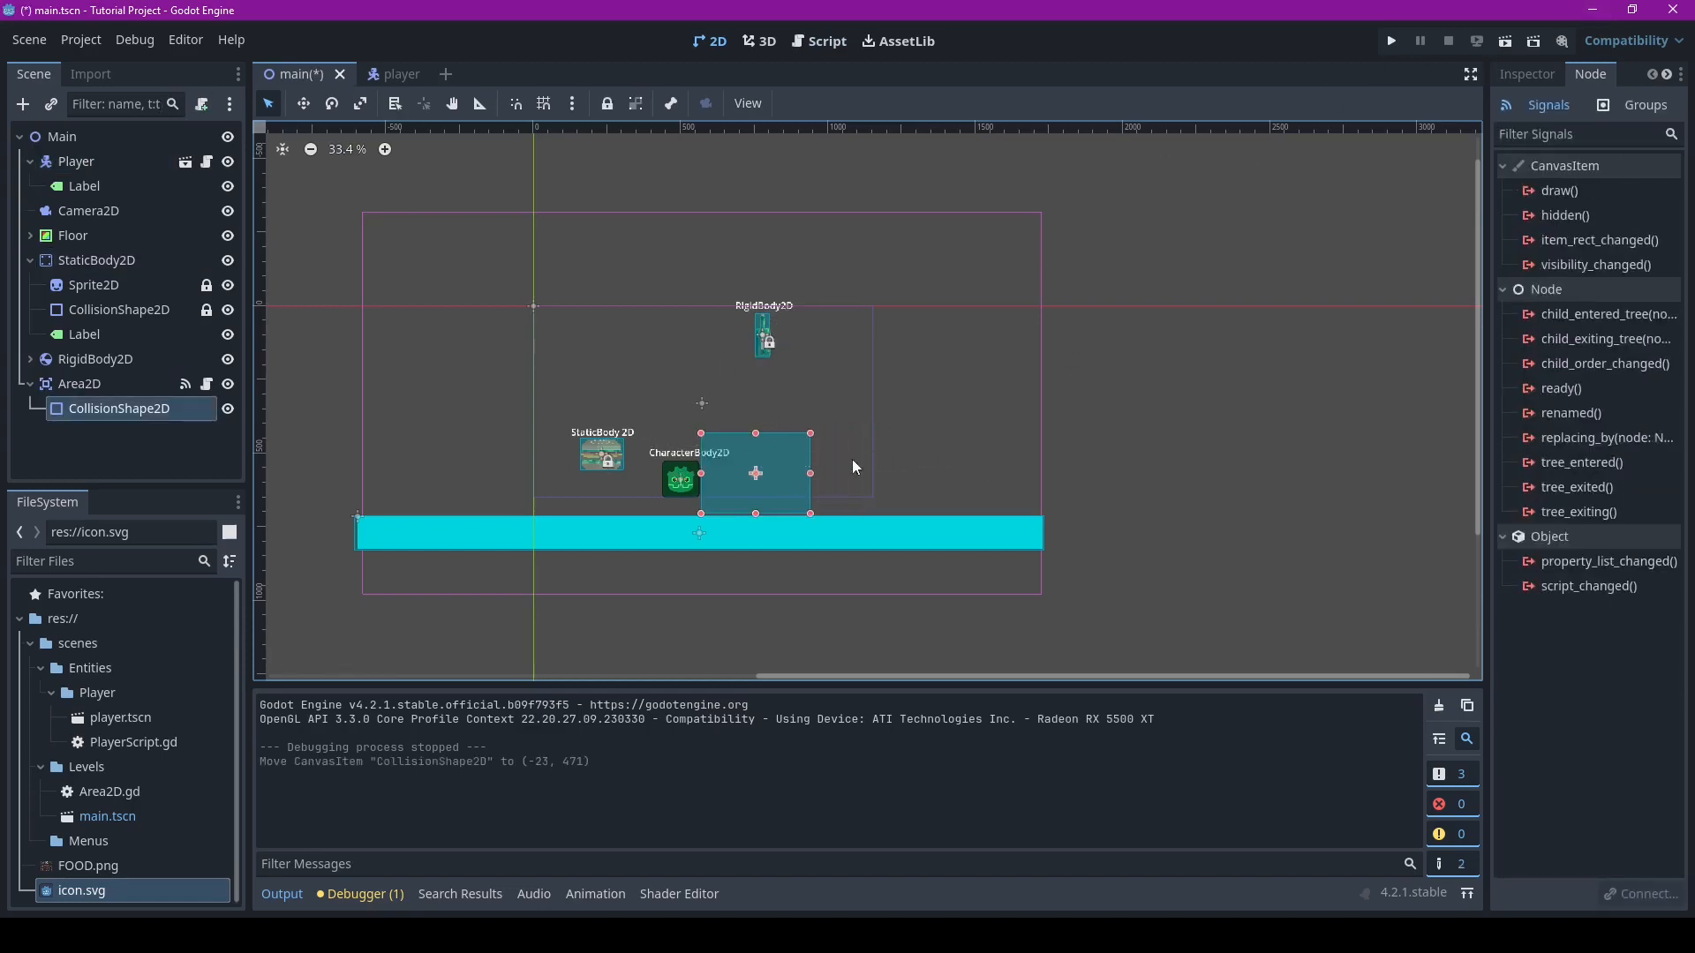
left_click(1384, 41)
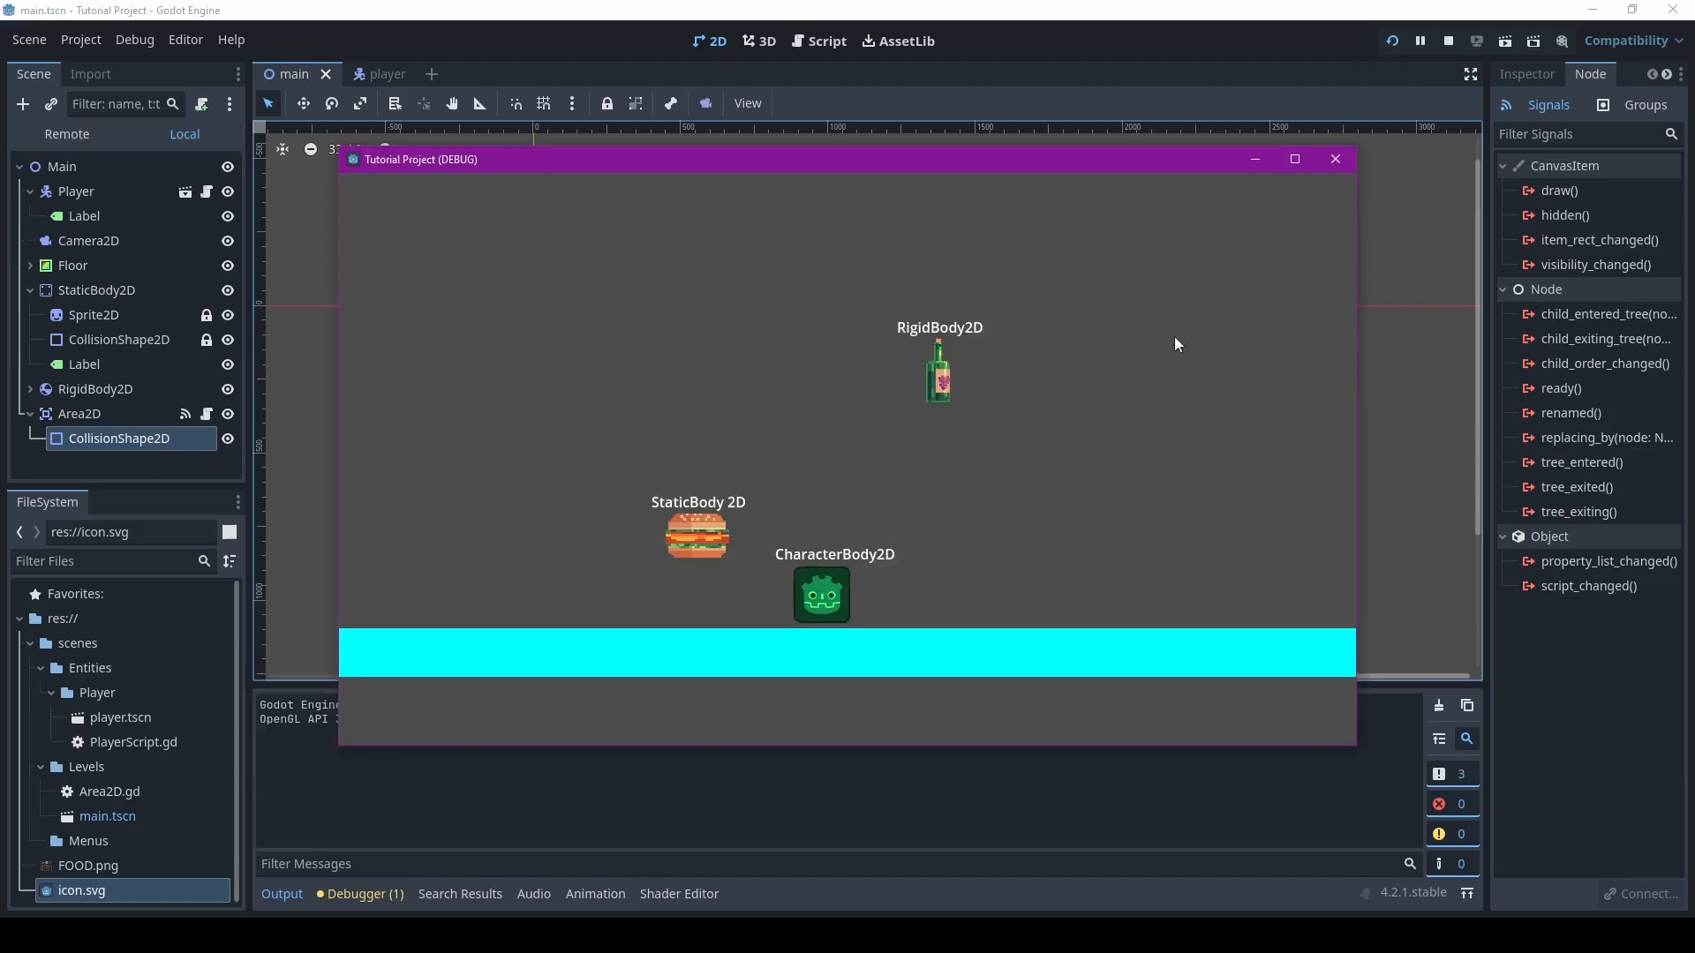
key("Left")
key("space")
key("Right")
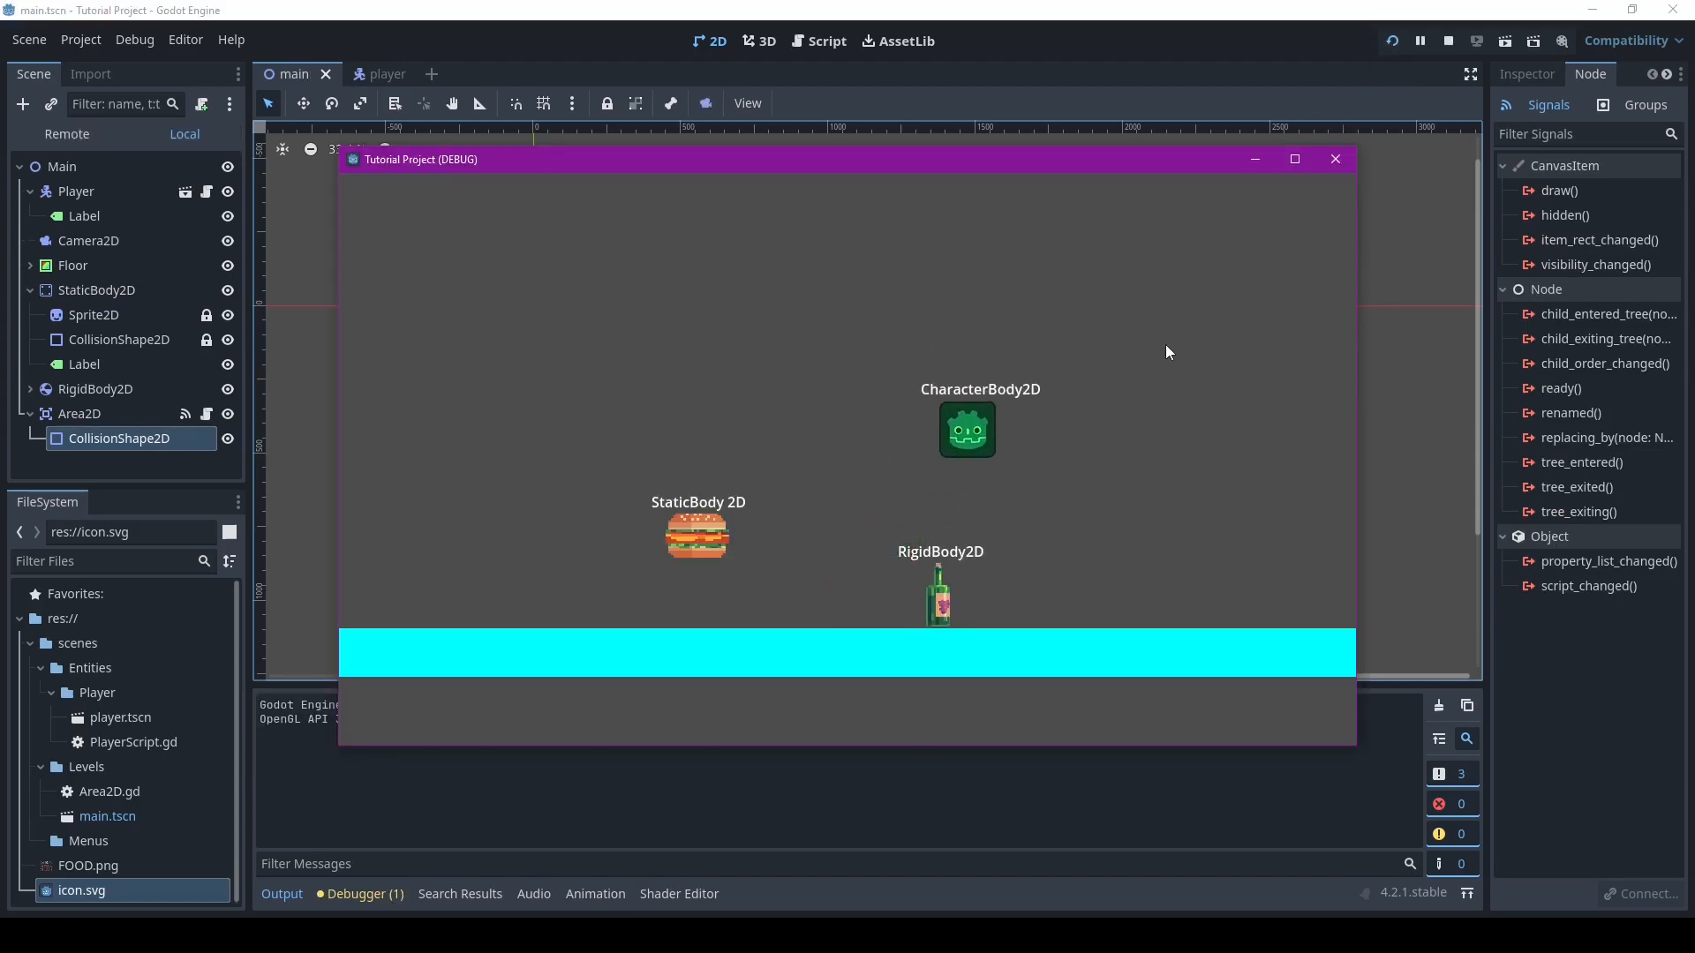
key("Left")
left_click(1335, 158)
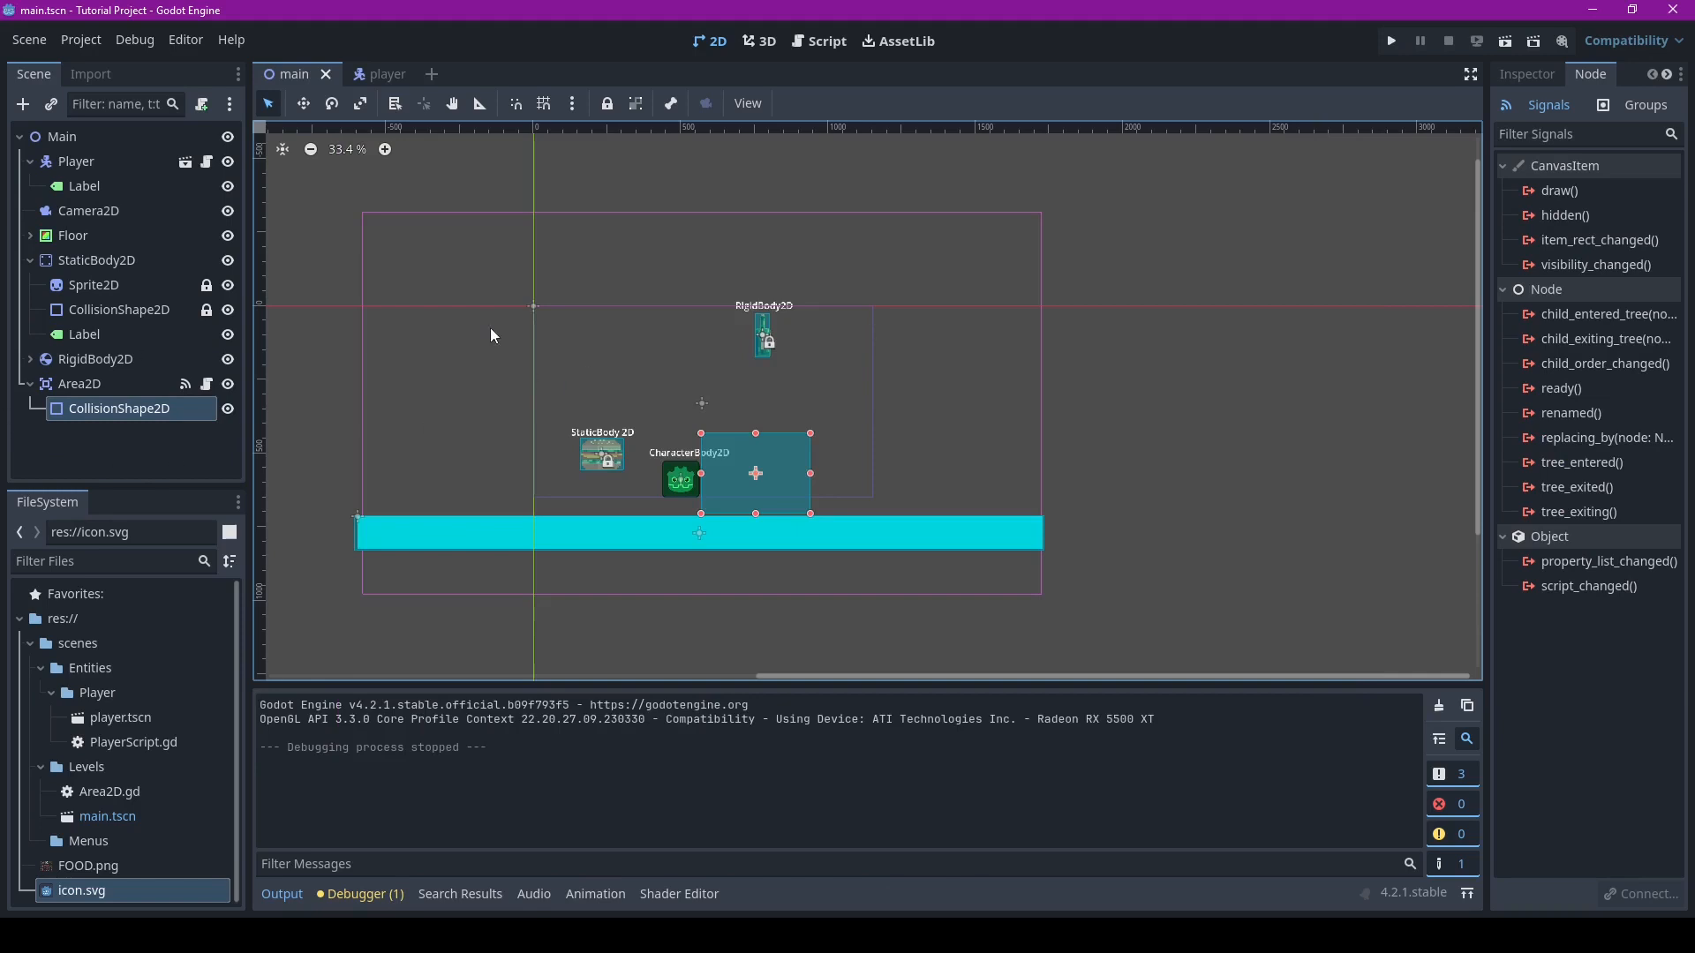
Add an Area2D child node to the Player and name it PlayerArea2D
left_click(113, 157)
right_click(113, 157)
left_click(145, 204)
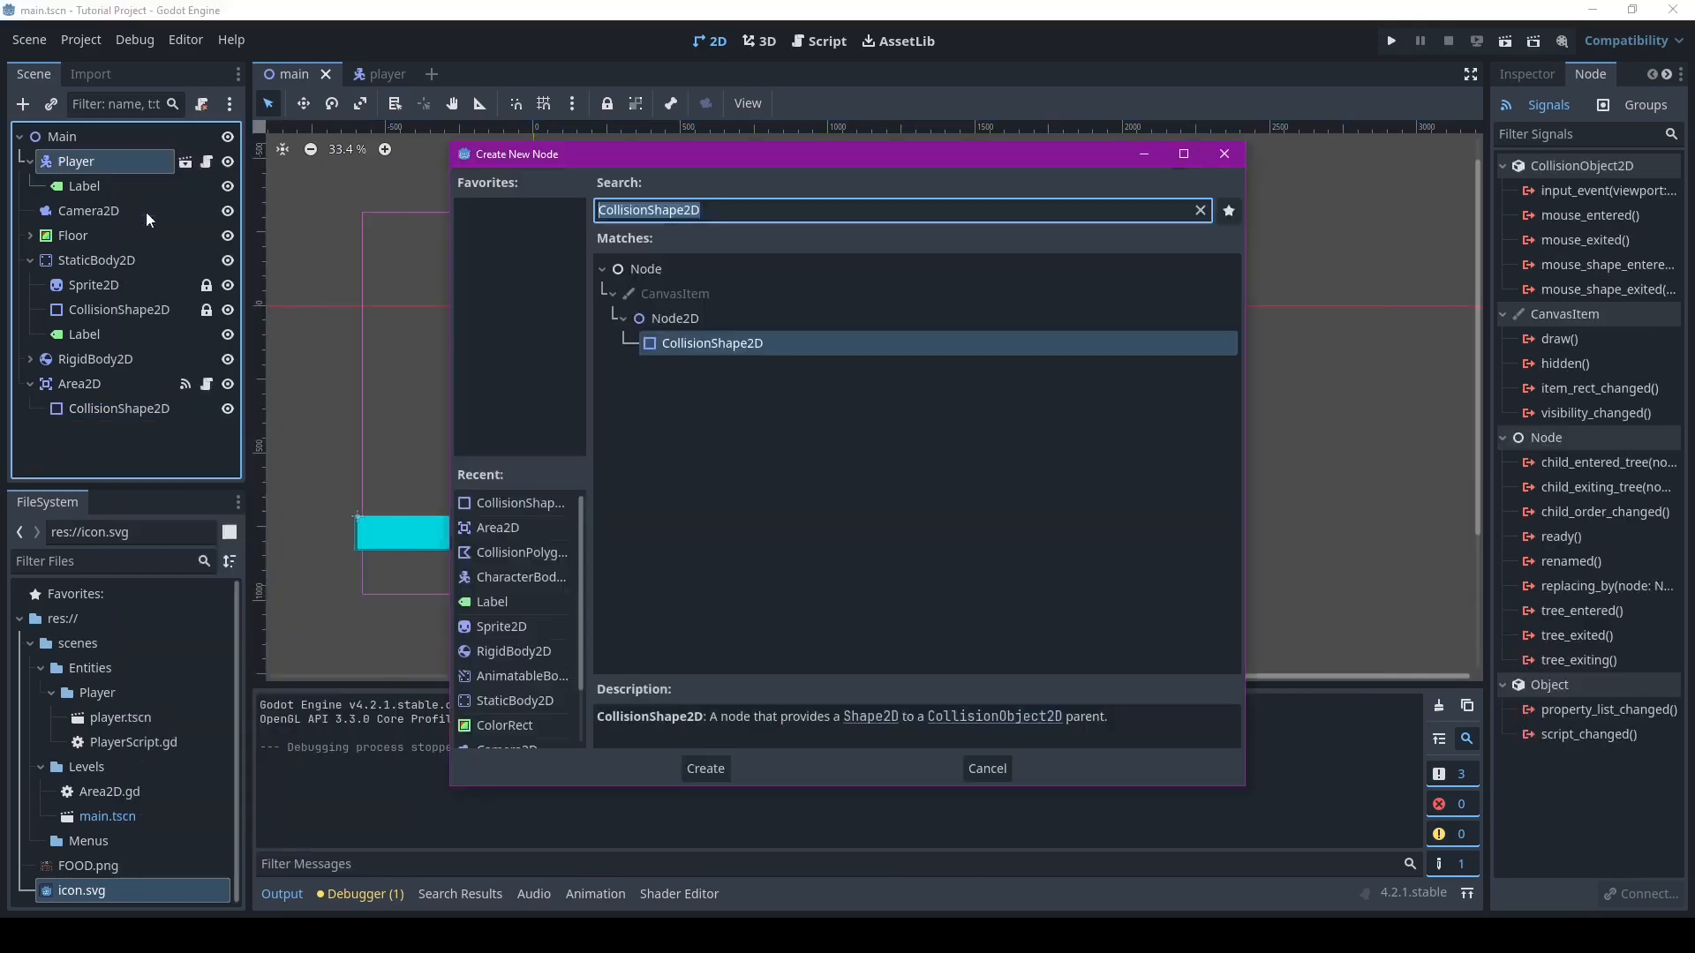
double_click(499, 530)
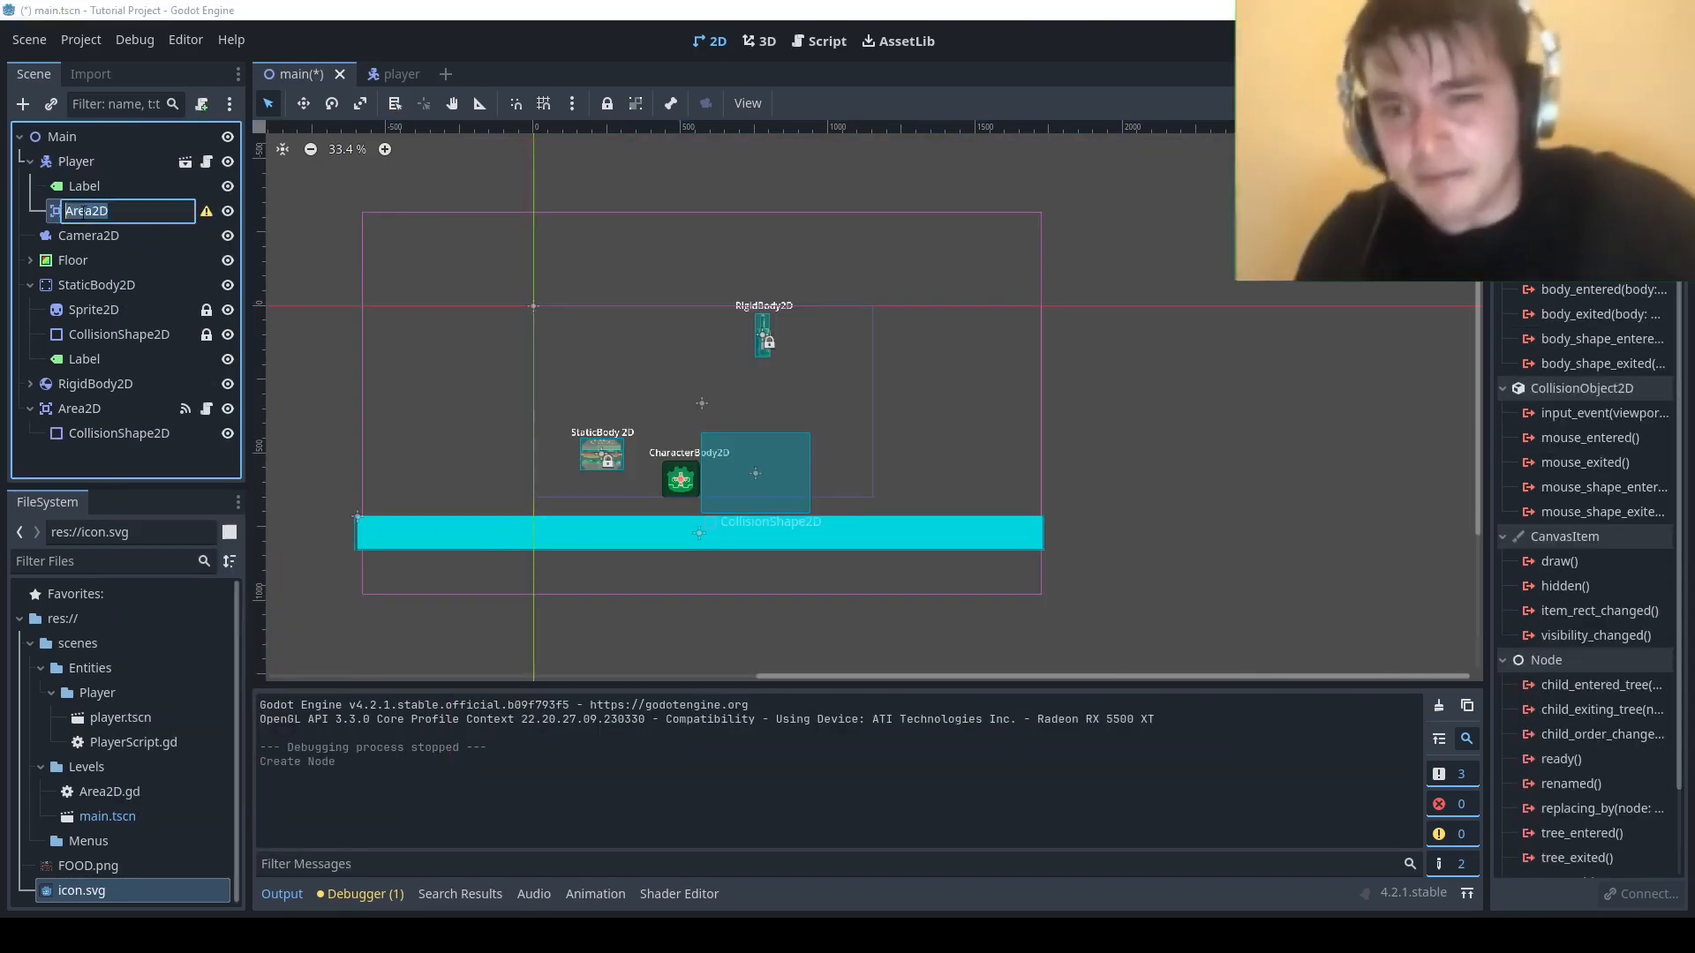
type("PlayerArea2D")
key("Return")
Add a CollisionShape2D child to PlayerArea2D and give it a new CircleShape2D
right_click(84, 211)
left_click(108, 224)
double_click(512, 526)
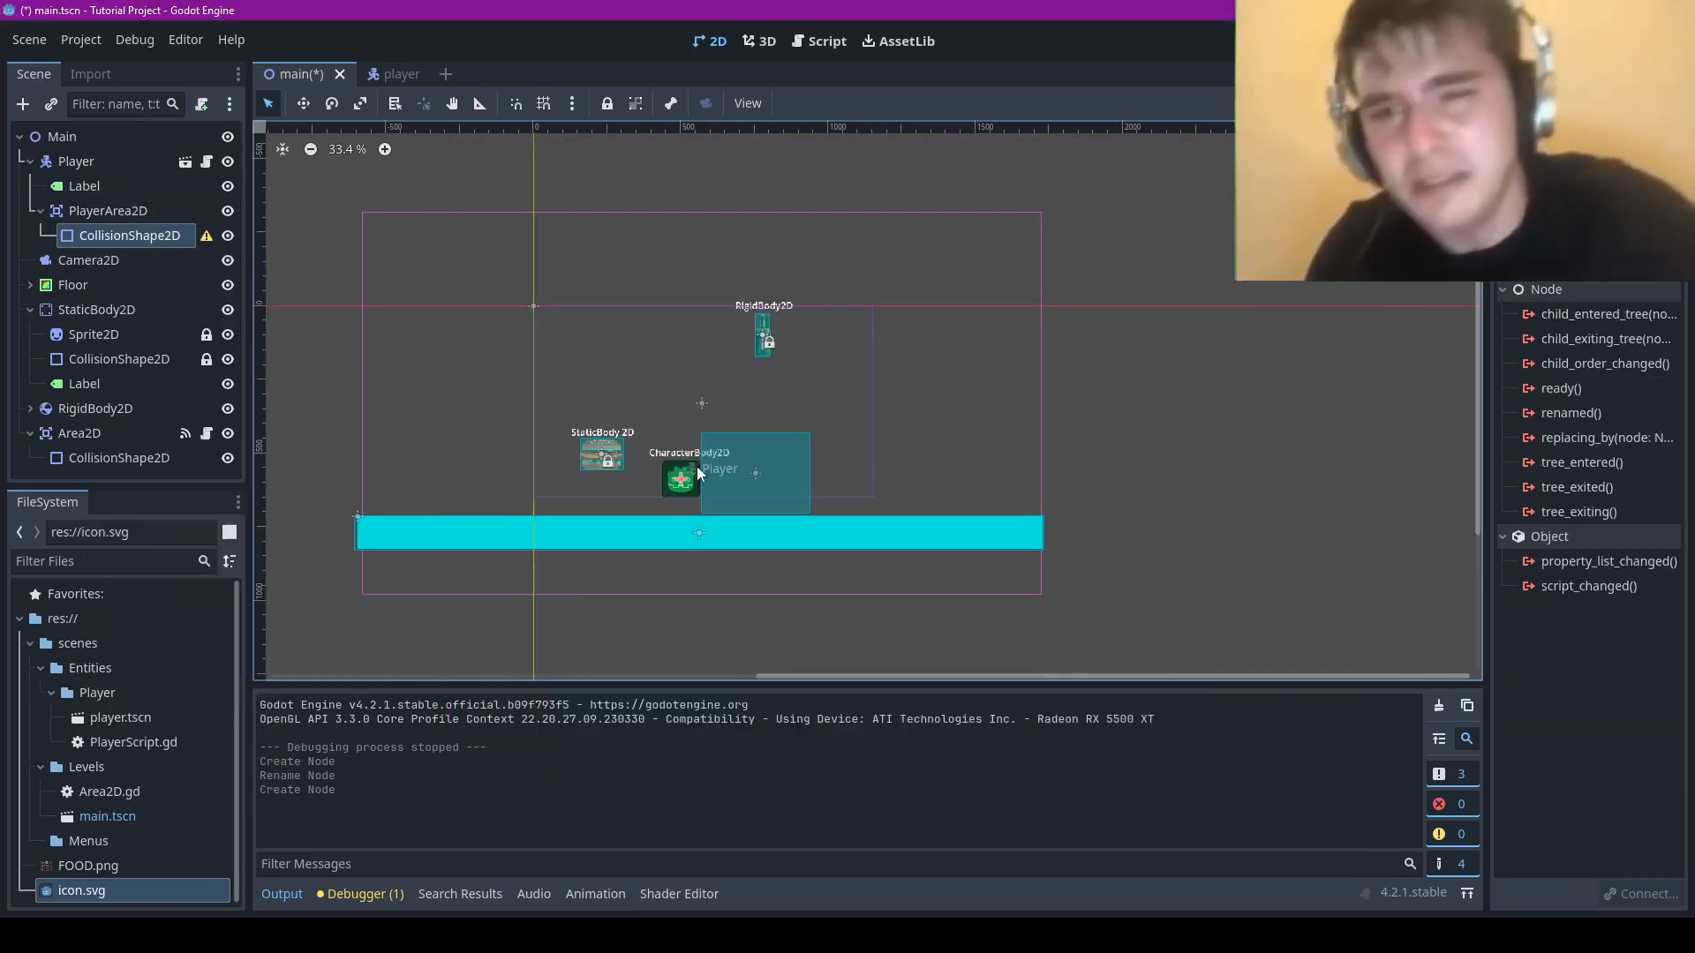
scroll(697, 466, "up", 5)
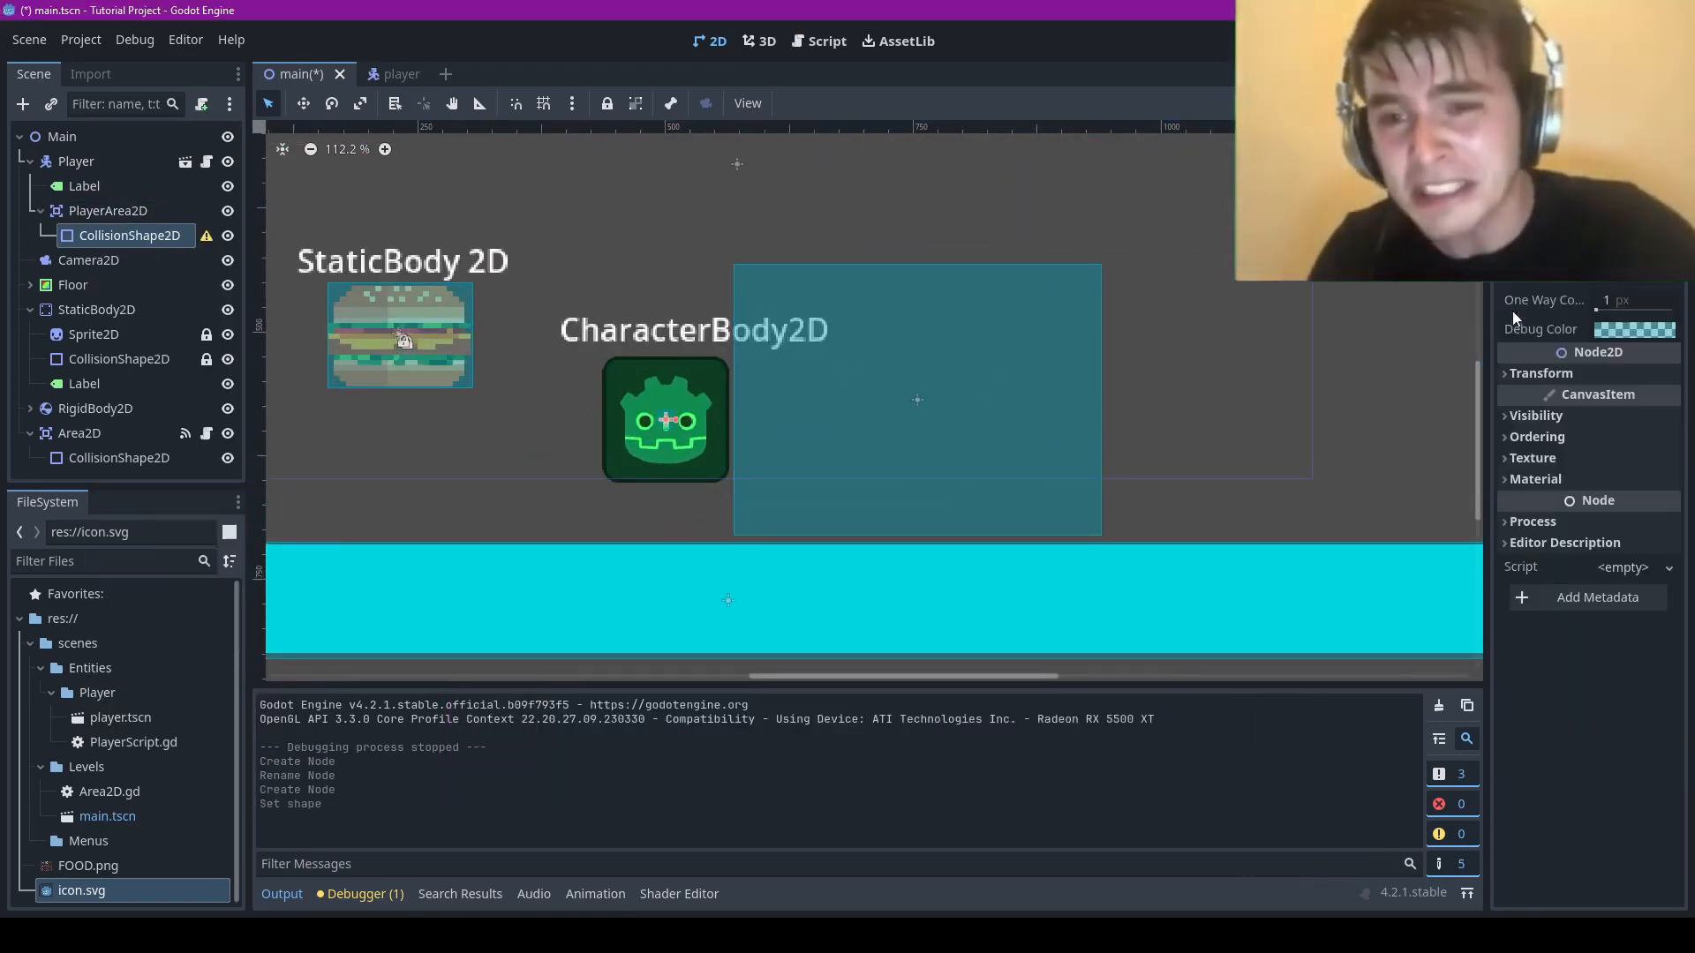
Test-run the project by moving and jumping the Player into the Area2D, maximize the game window, and close it
key("F5")
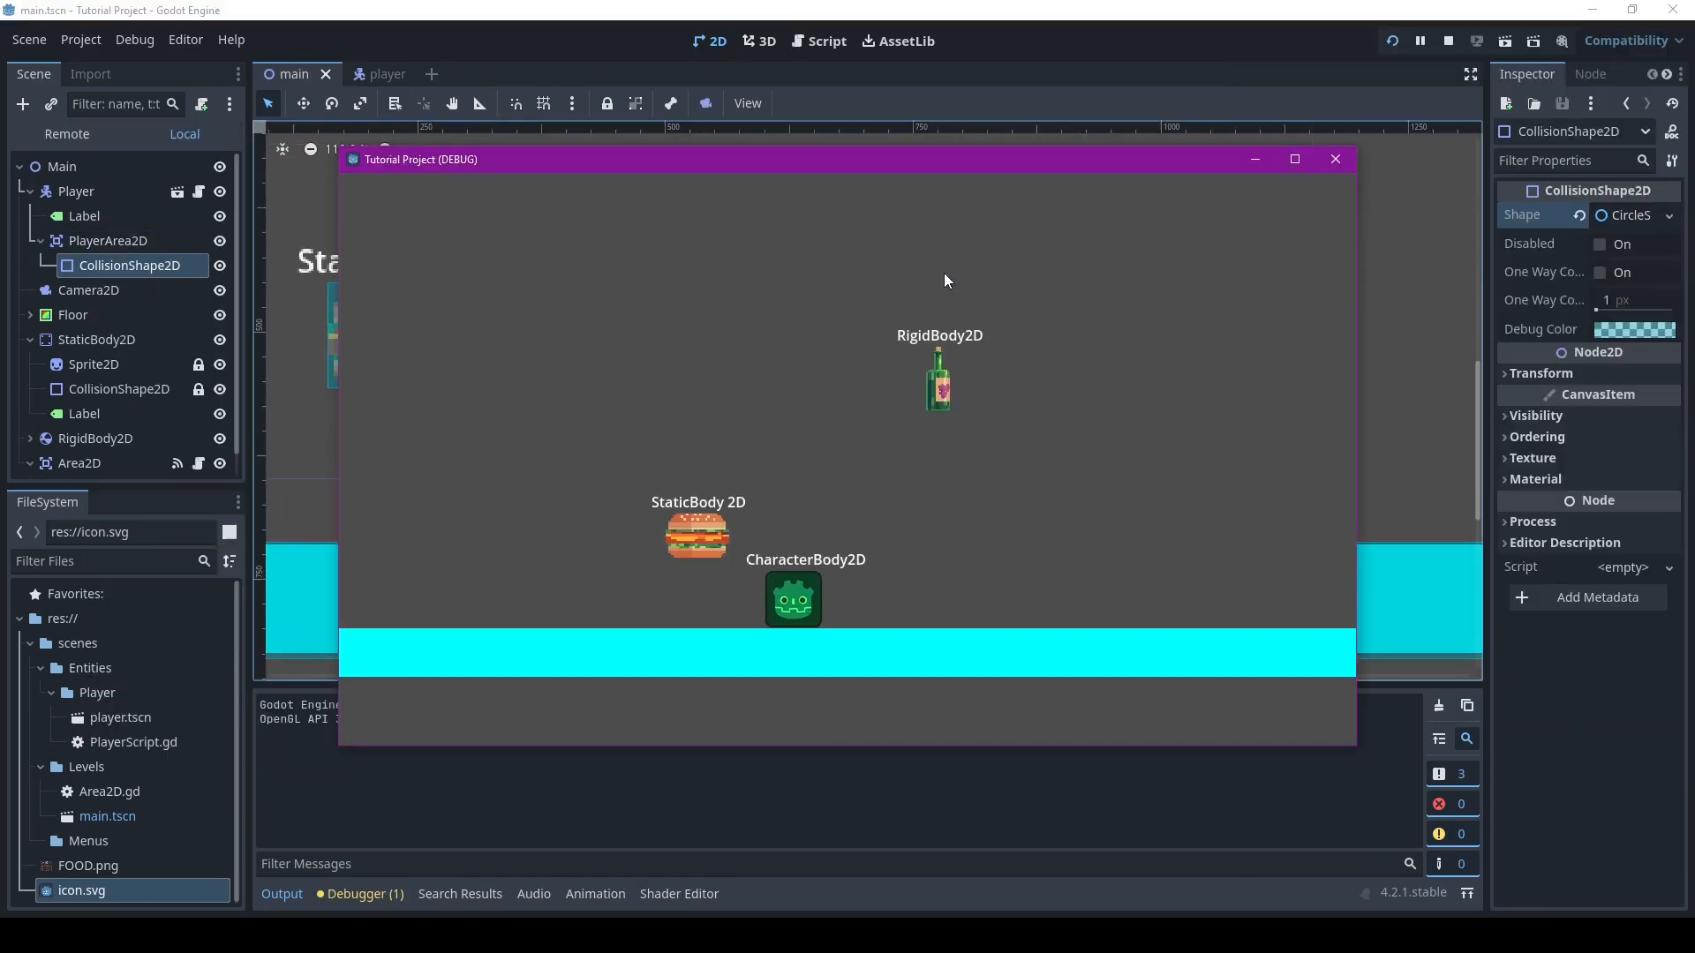
key("Right")
key("Left")
key("Right")
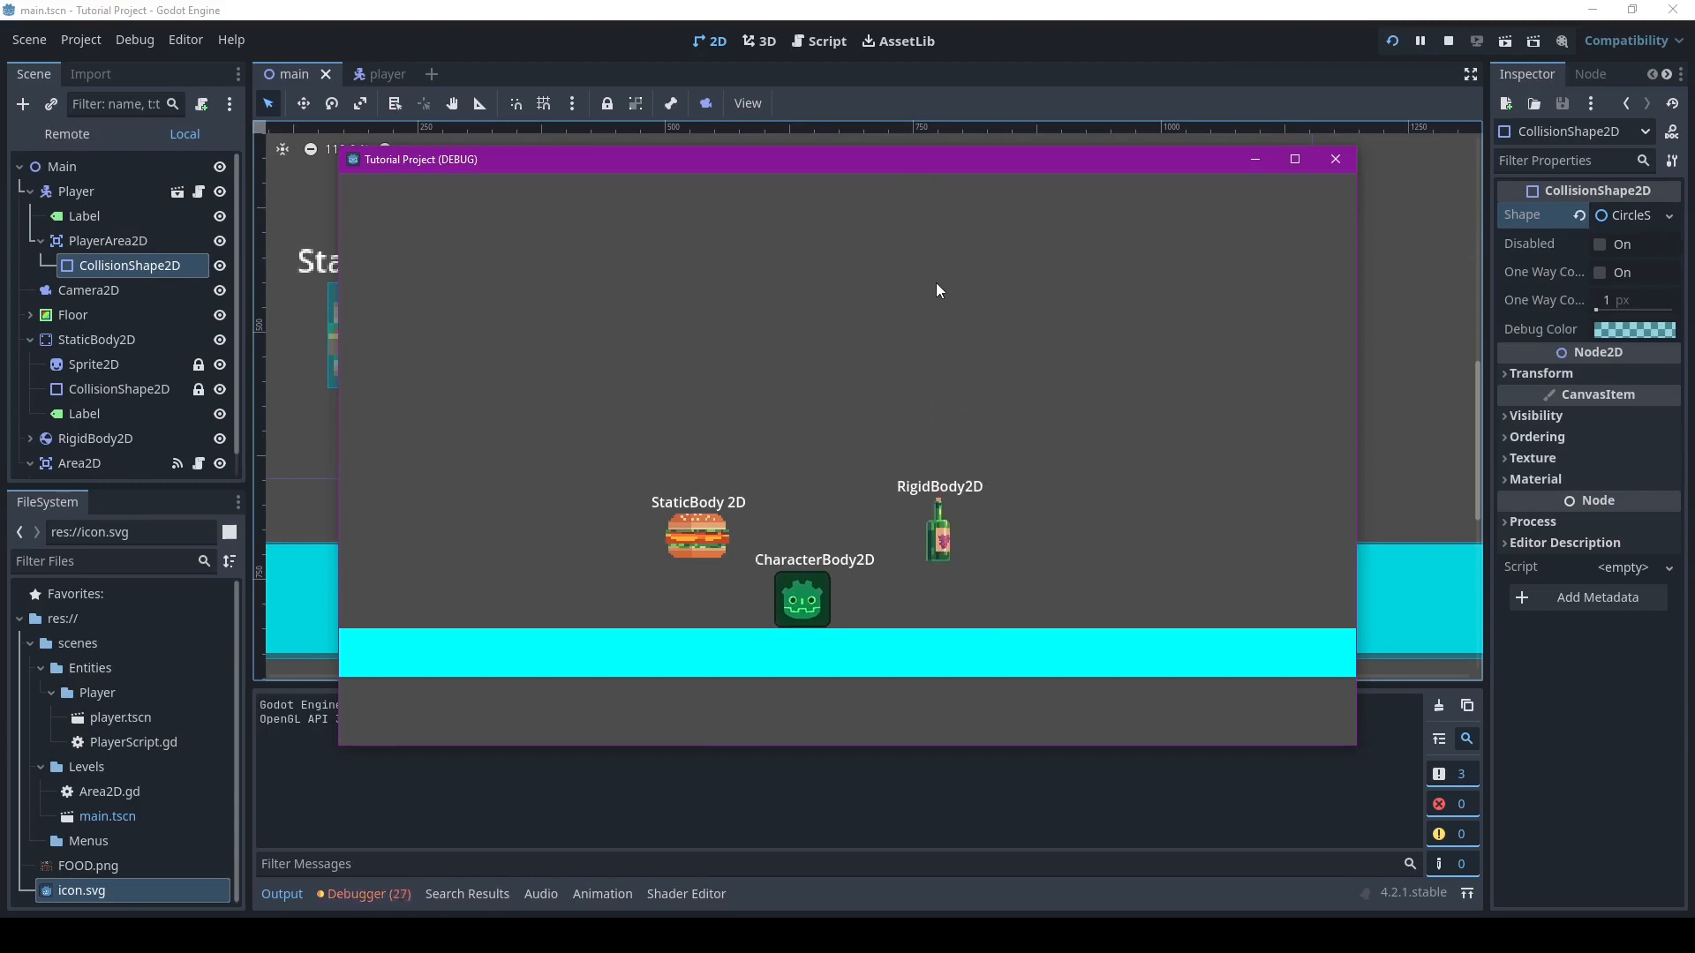
key("Left")
key("space")
key("Right")
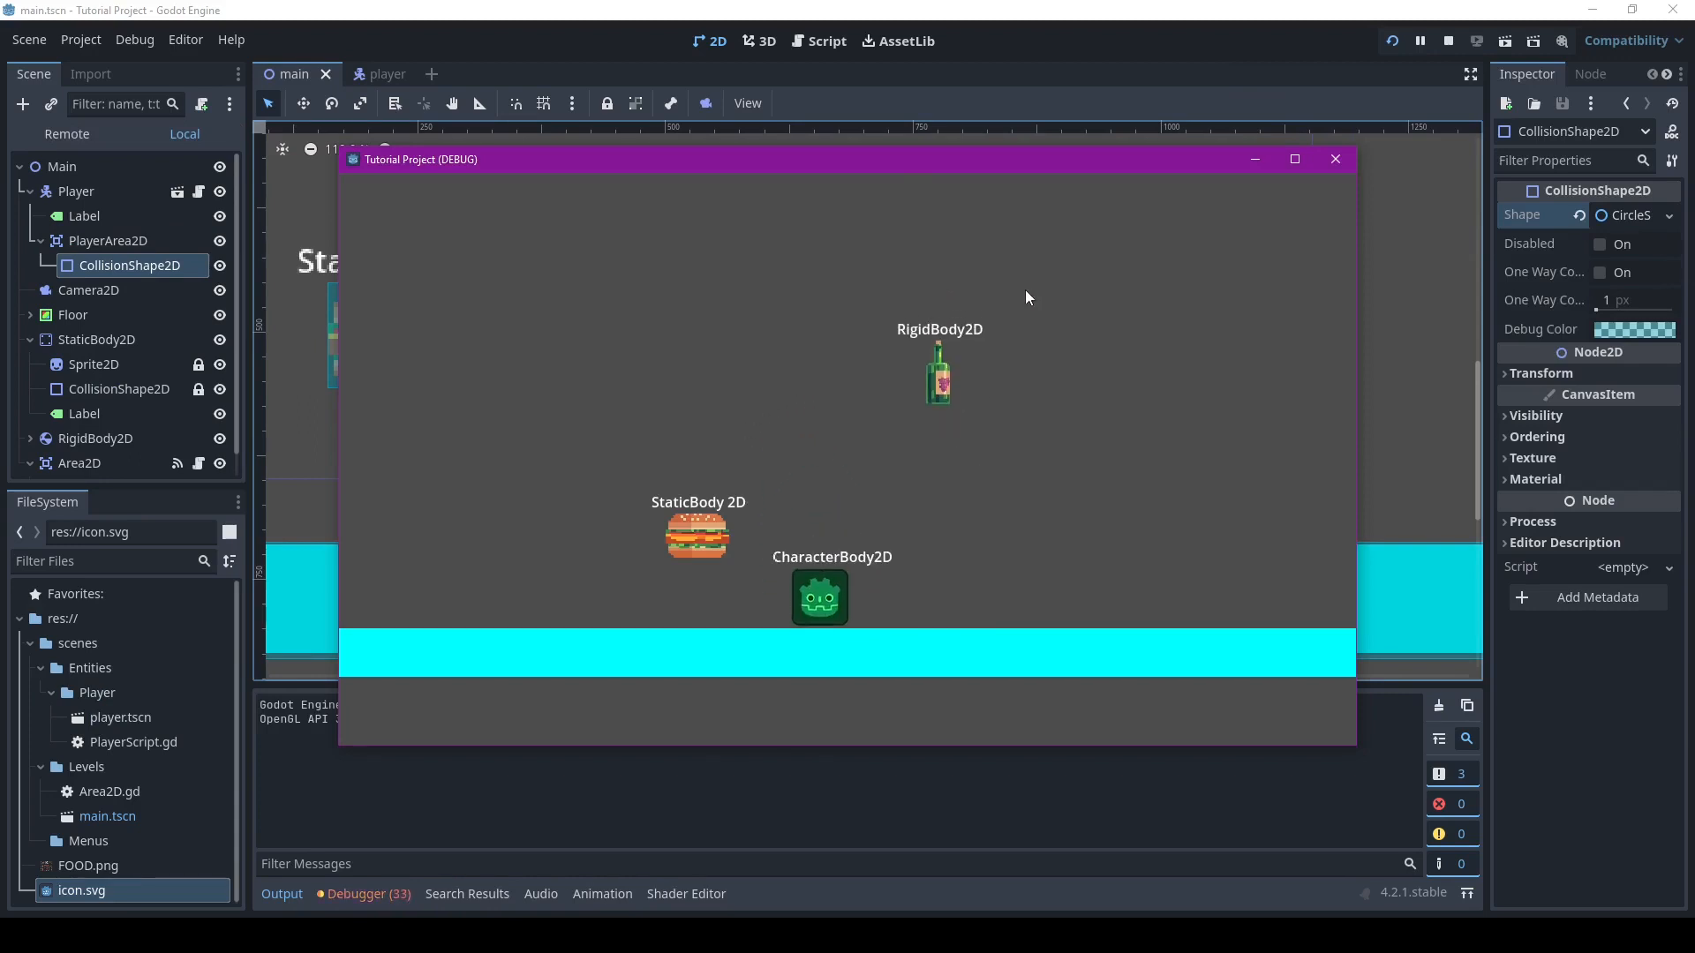
key("Left")
key("Right")
left_click(1294, 159)
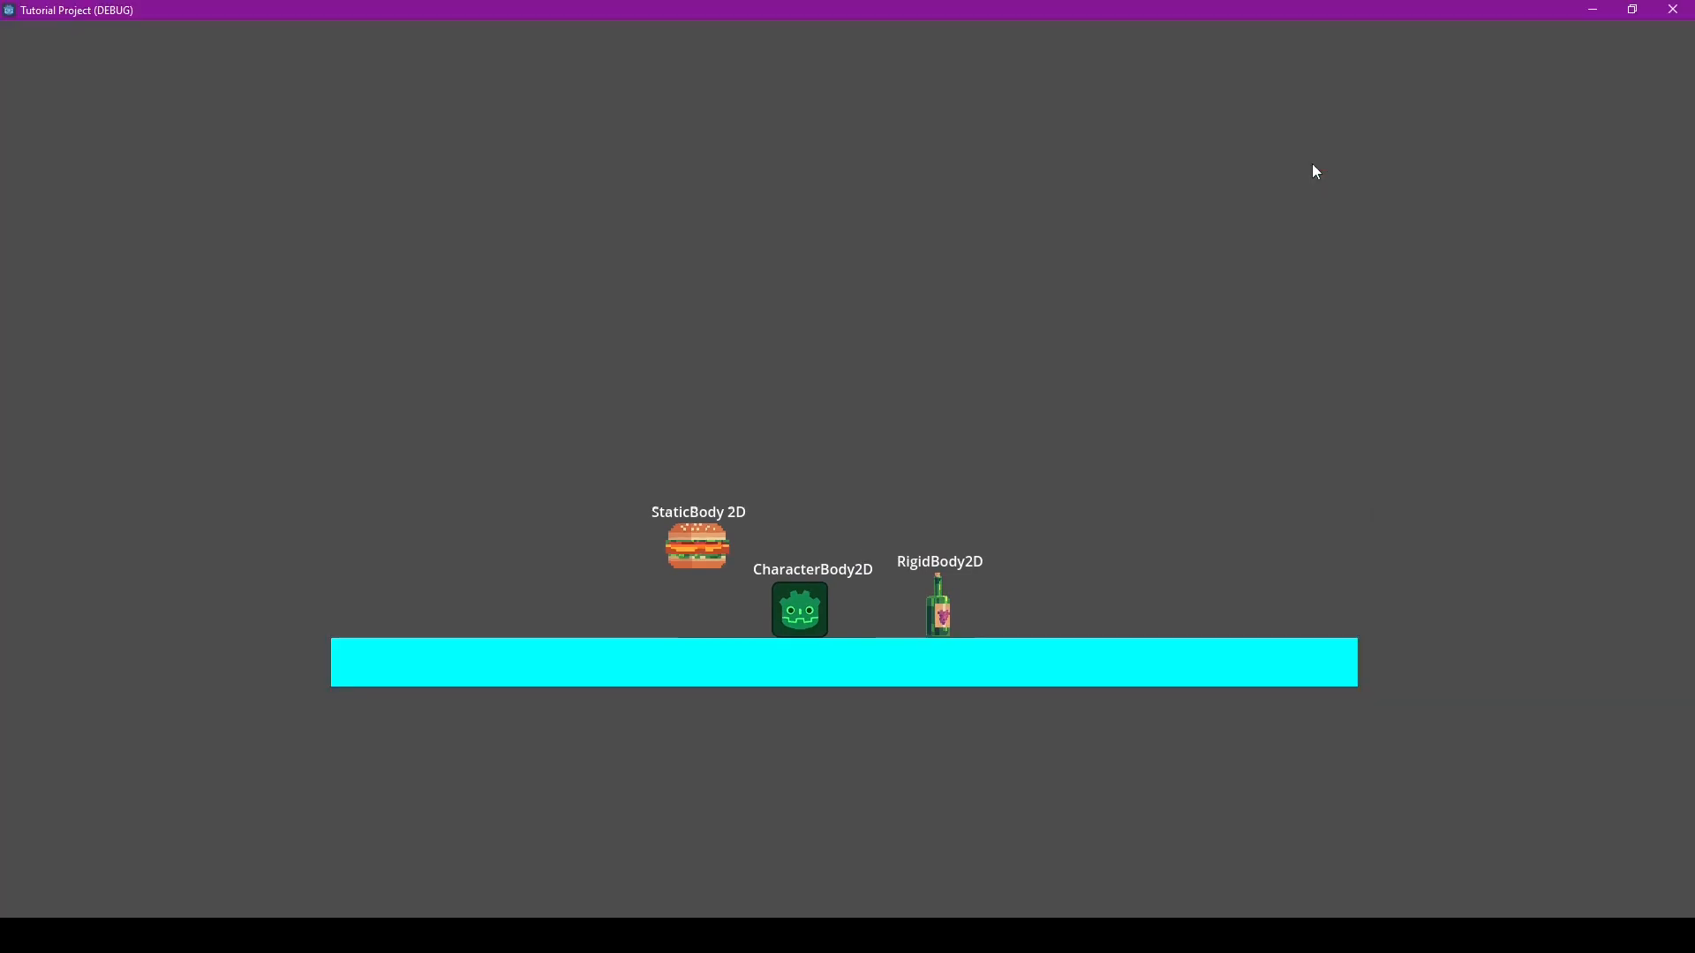
left_click(1668, 9)
Examine the Area2D's and PlayerArea2D's collision shapes in the main scene, and look briefly at the player scene
left_click(1092, 303)
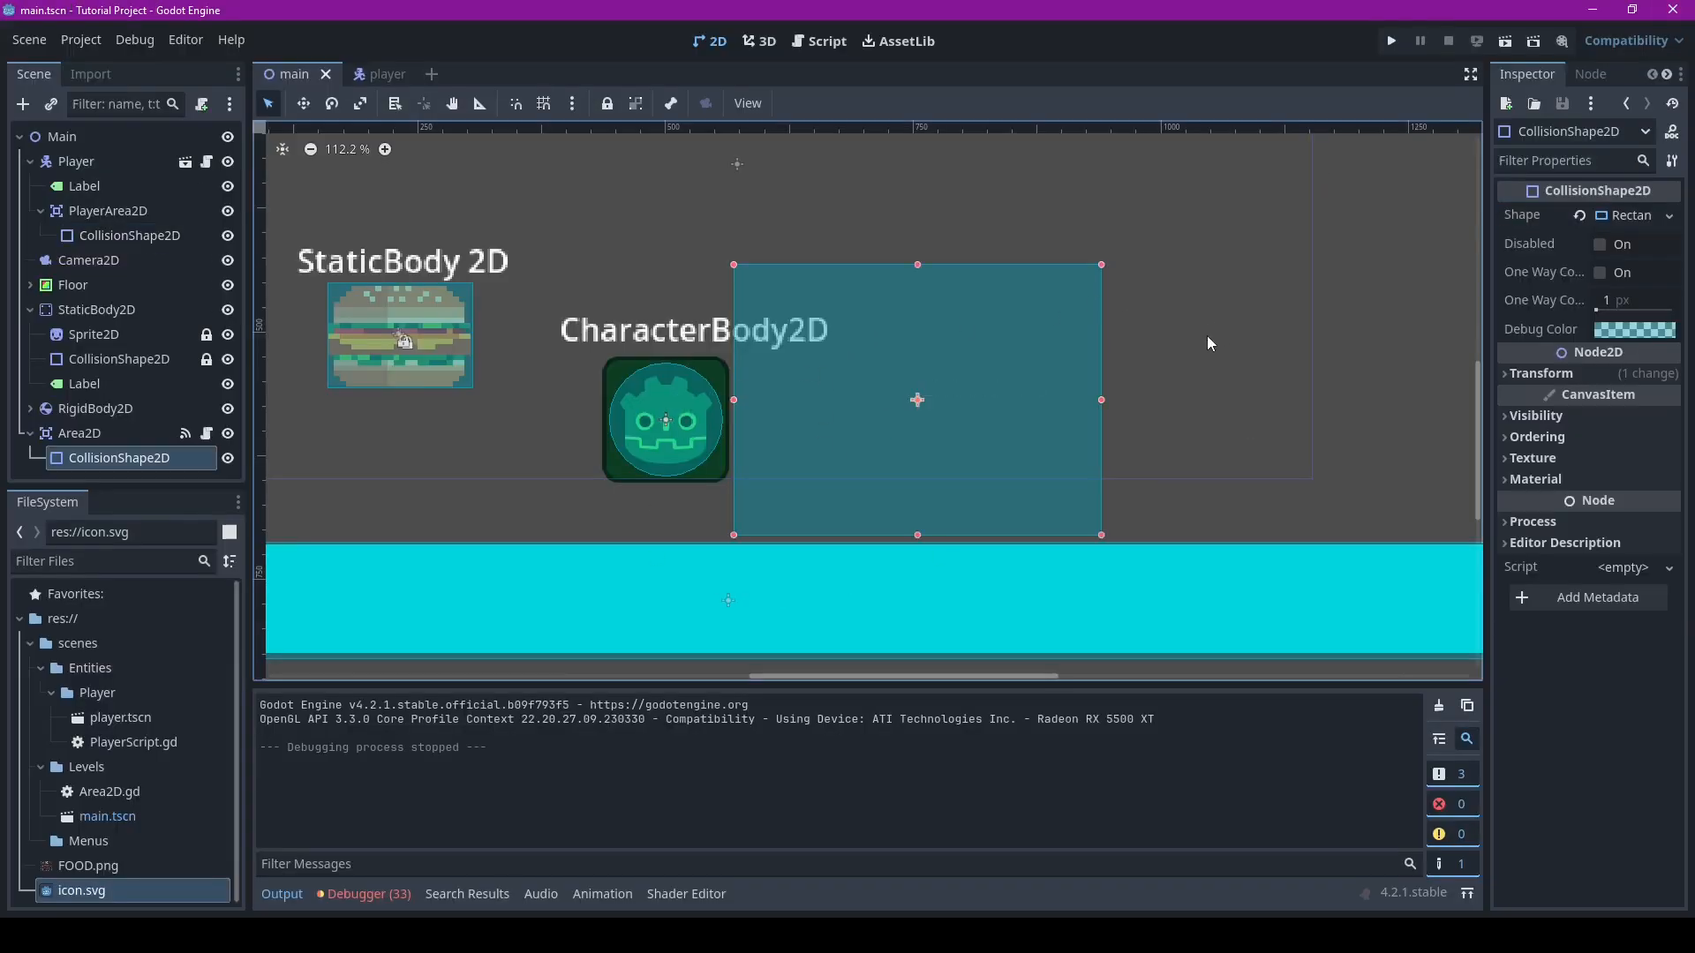
scroll(1206, 336, "down", 4)
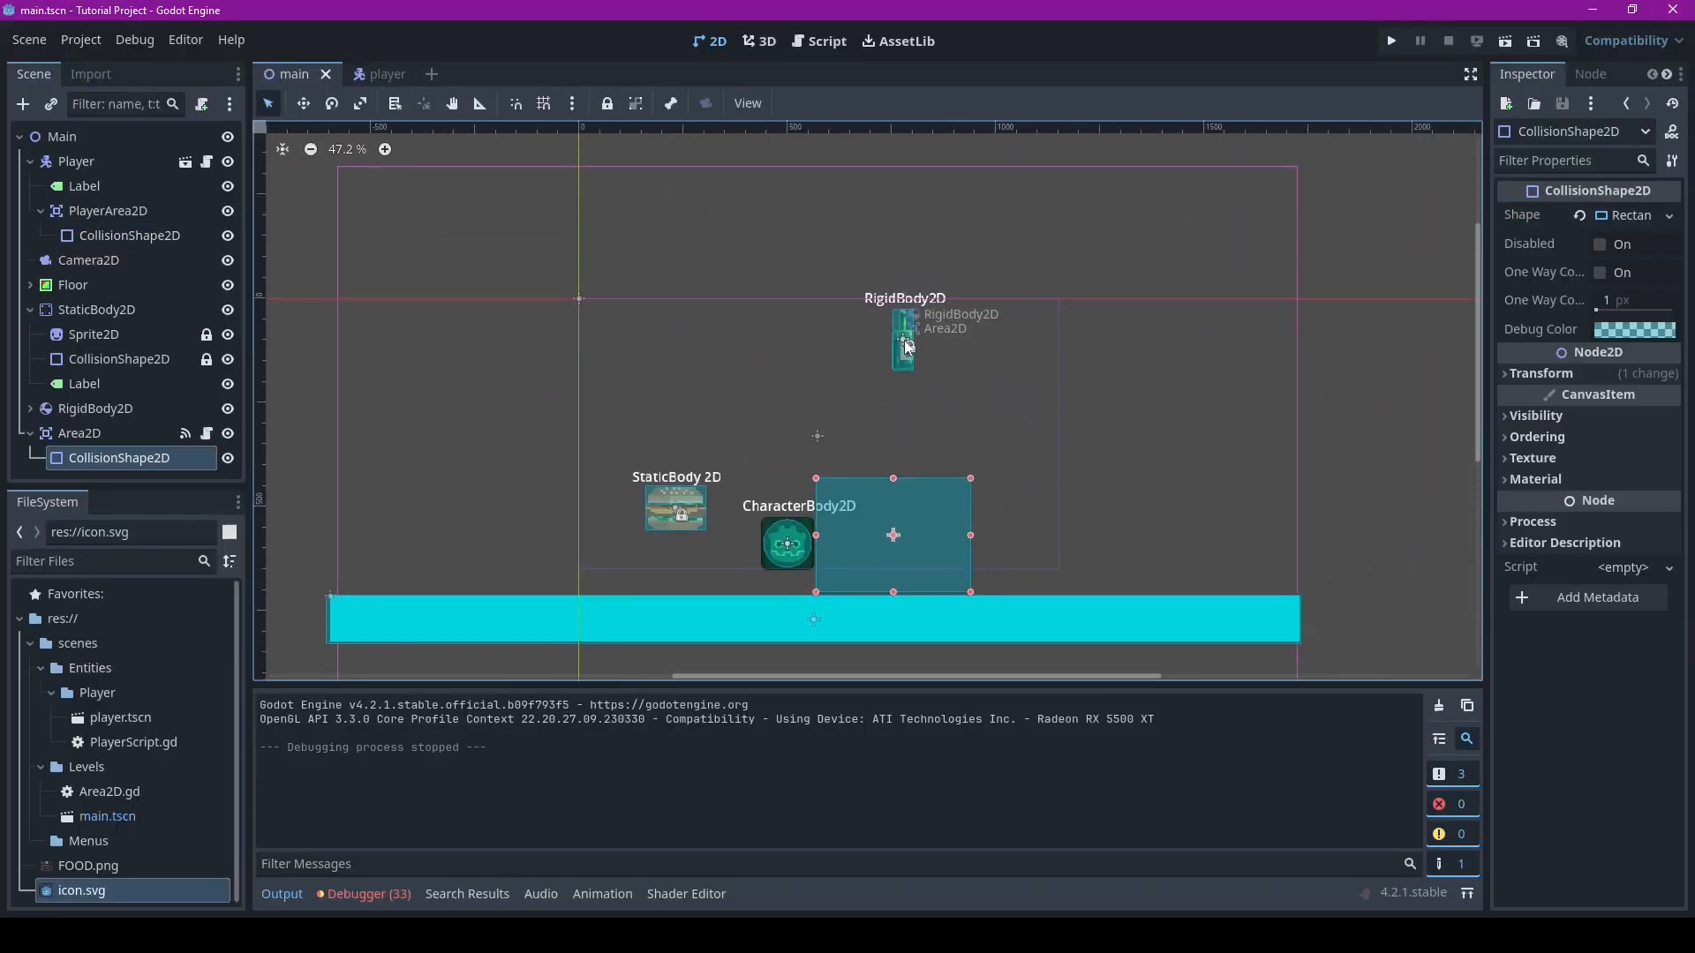
left_click(80, 433)
left_click(791, 549)
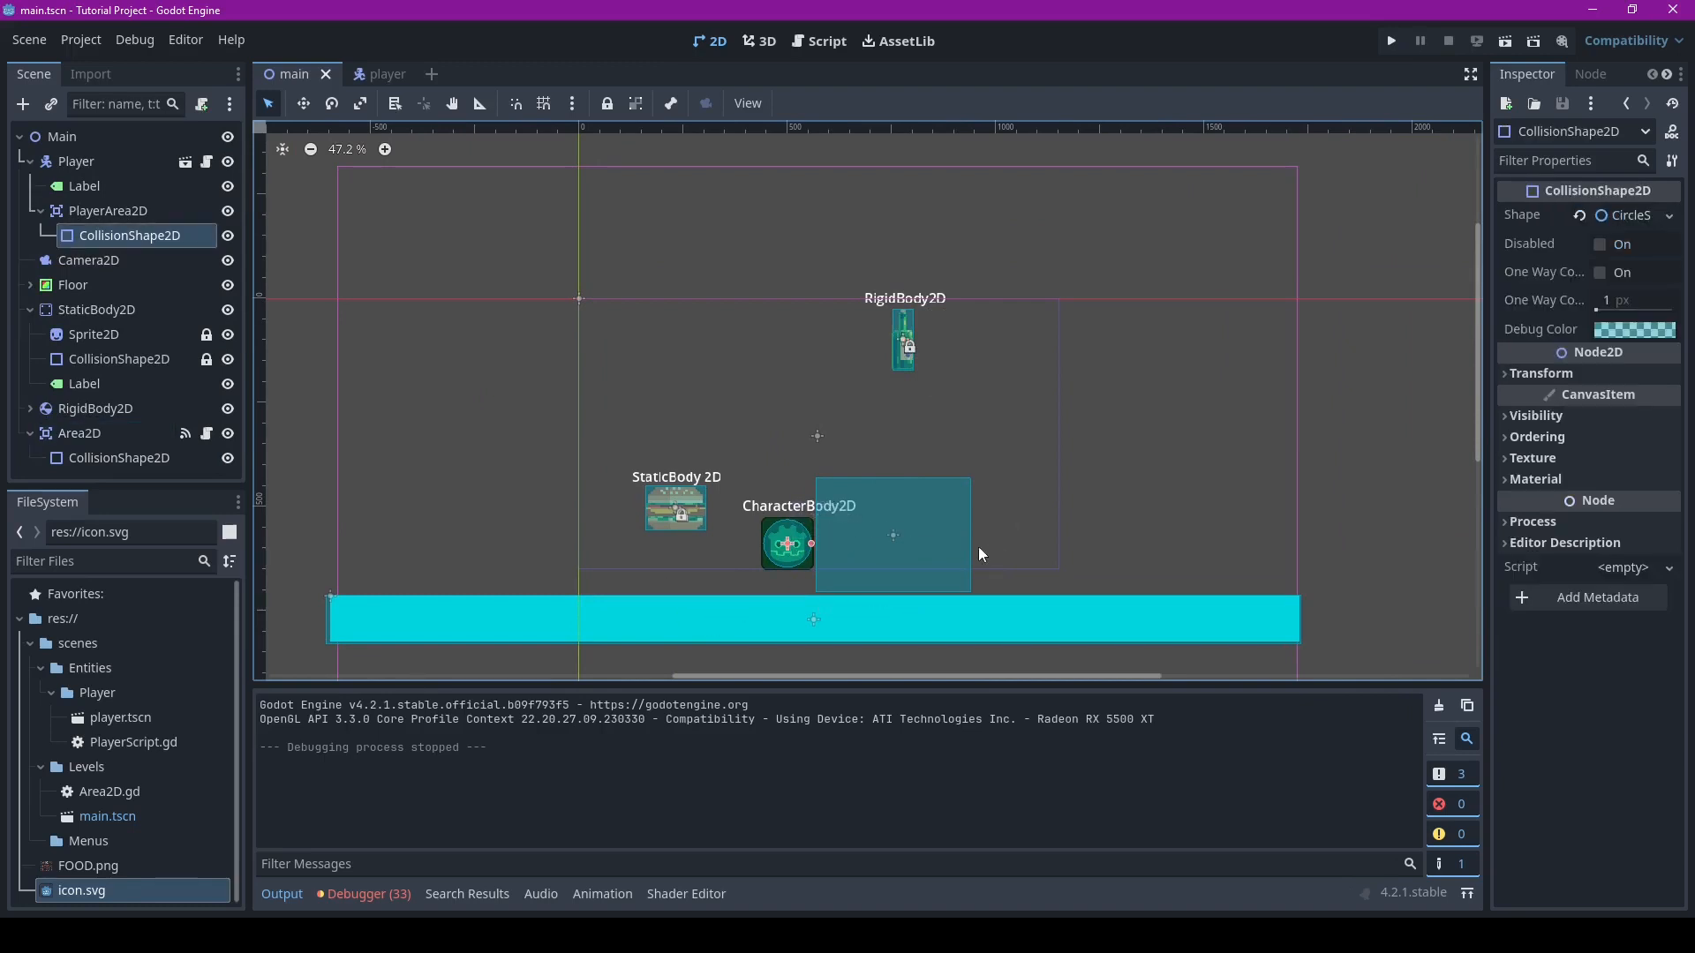
left_click(720, 618)
left_click(422, 242)
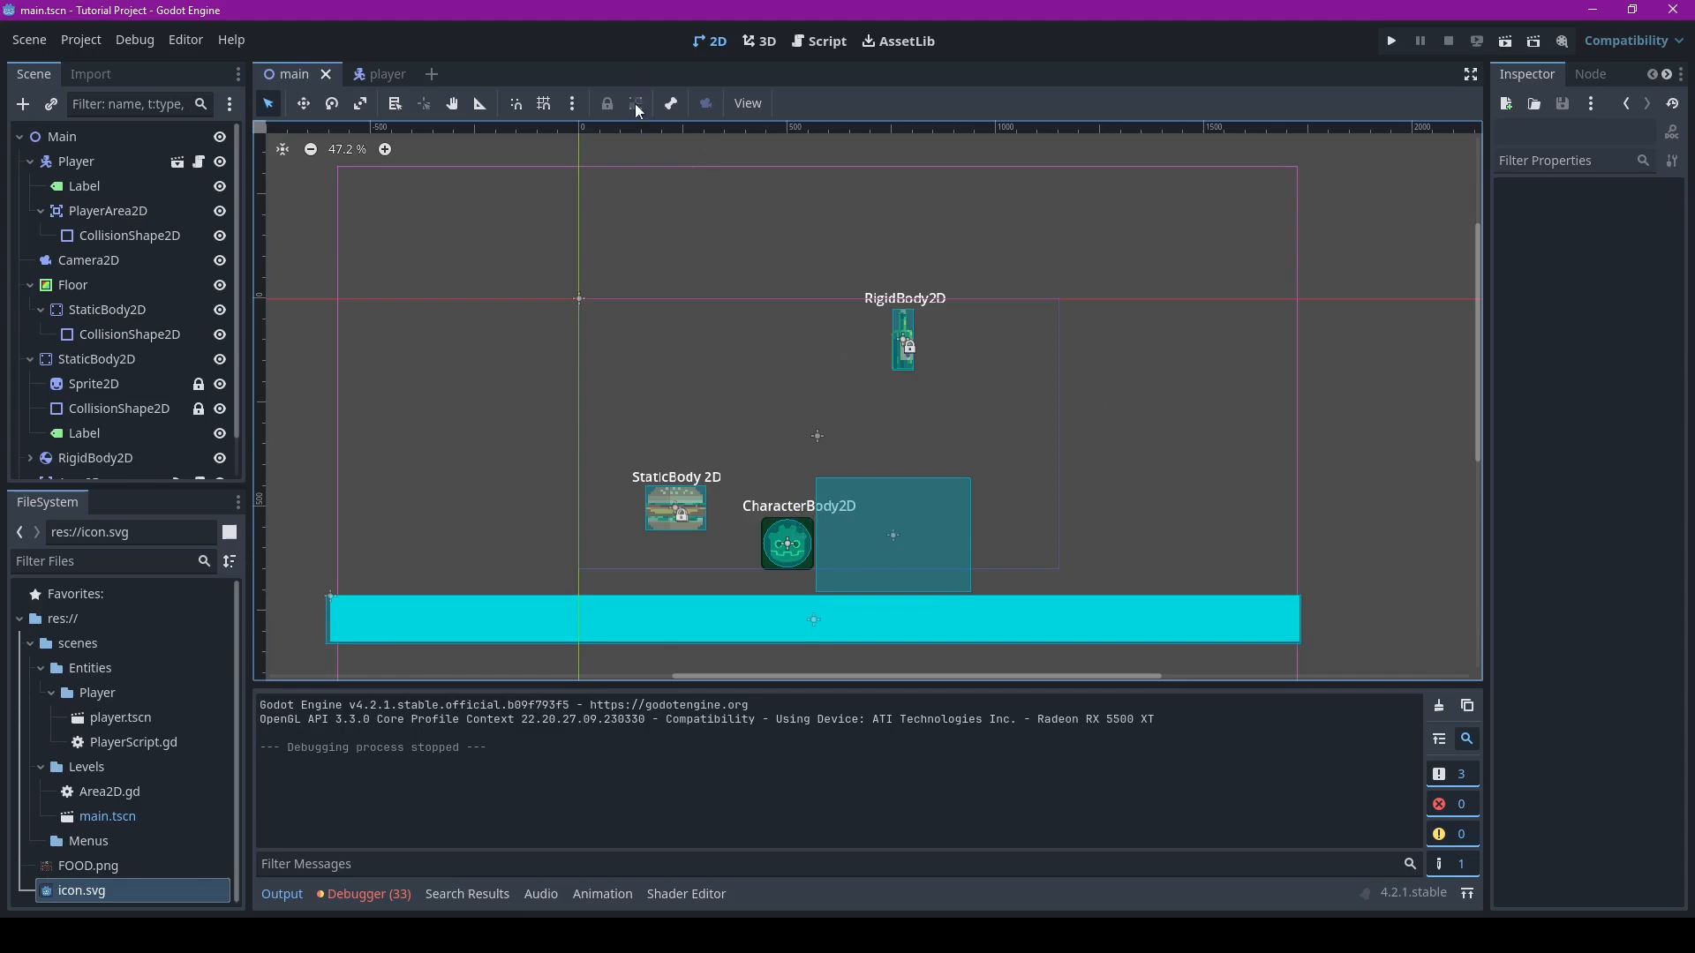
left_click(383, 73)
left_click(291, 74)
In Area2D.gd's _on_area_entered, add if area.name == "PlayerArea2D" and indent the get_tree().reload_current_scene() call beneath it
scroll(35, 303, "down", 2)
left_click(198, 439)
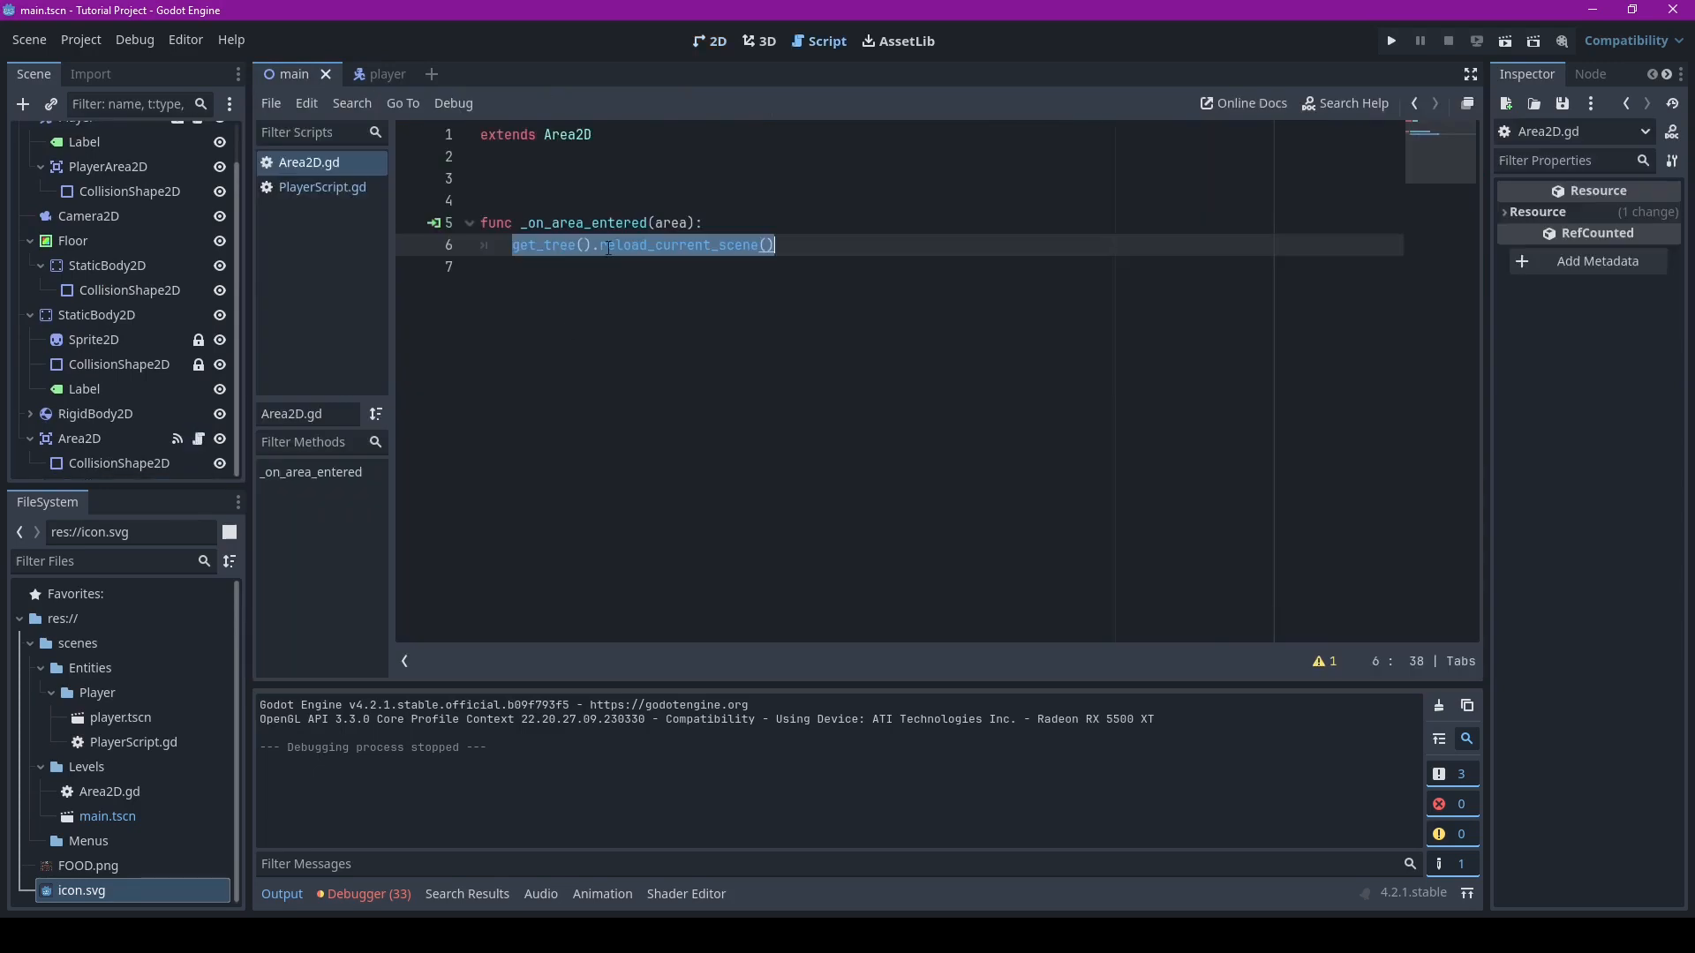
left_click(809, 225)
key("Return")
type("i")
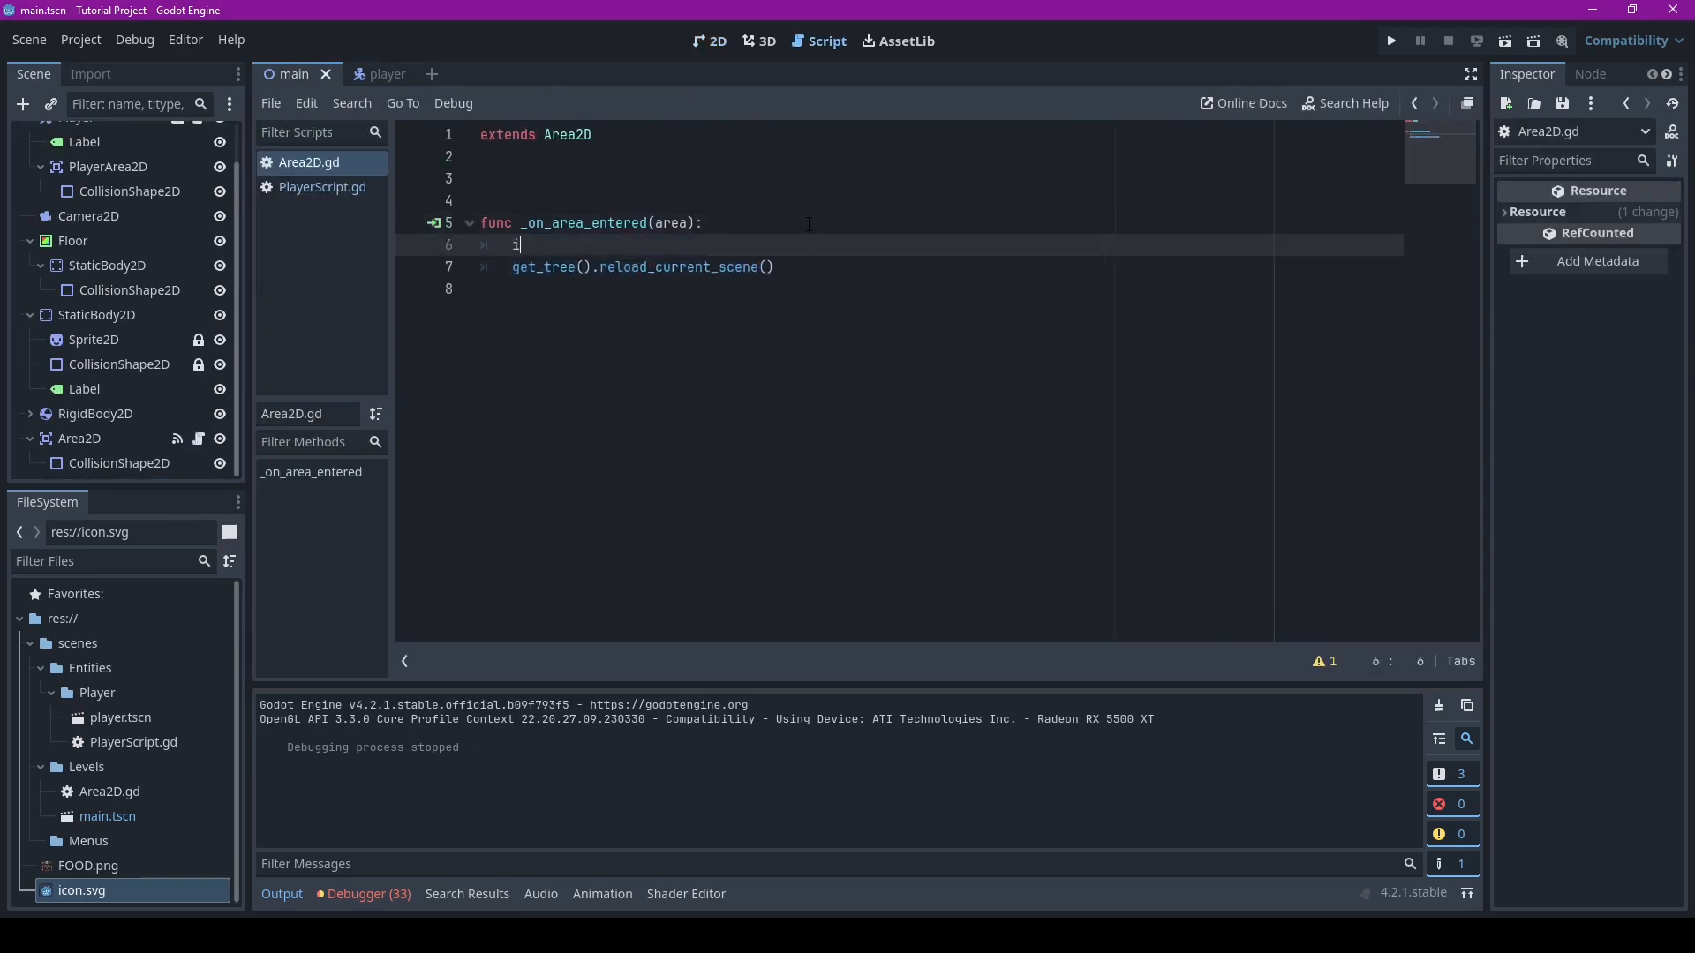
type("f area.name ")
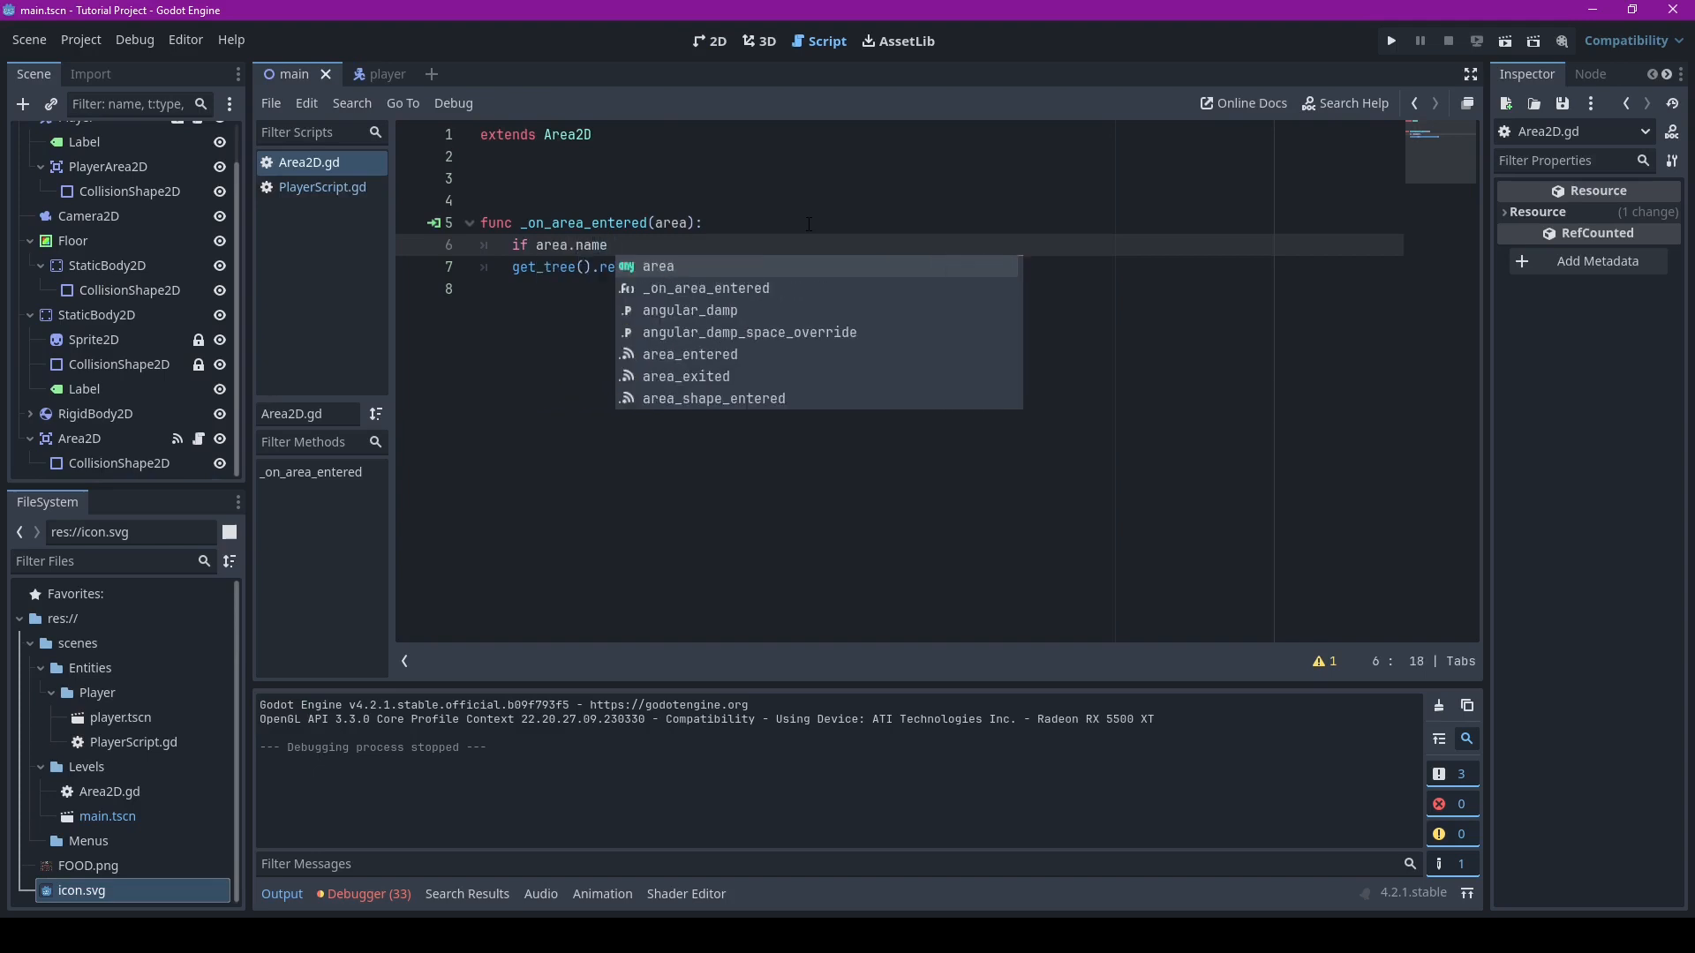
type("== \"")
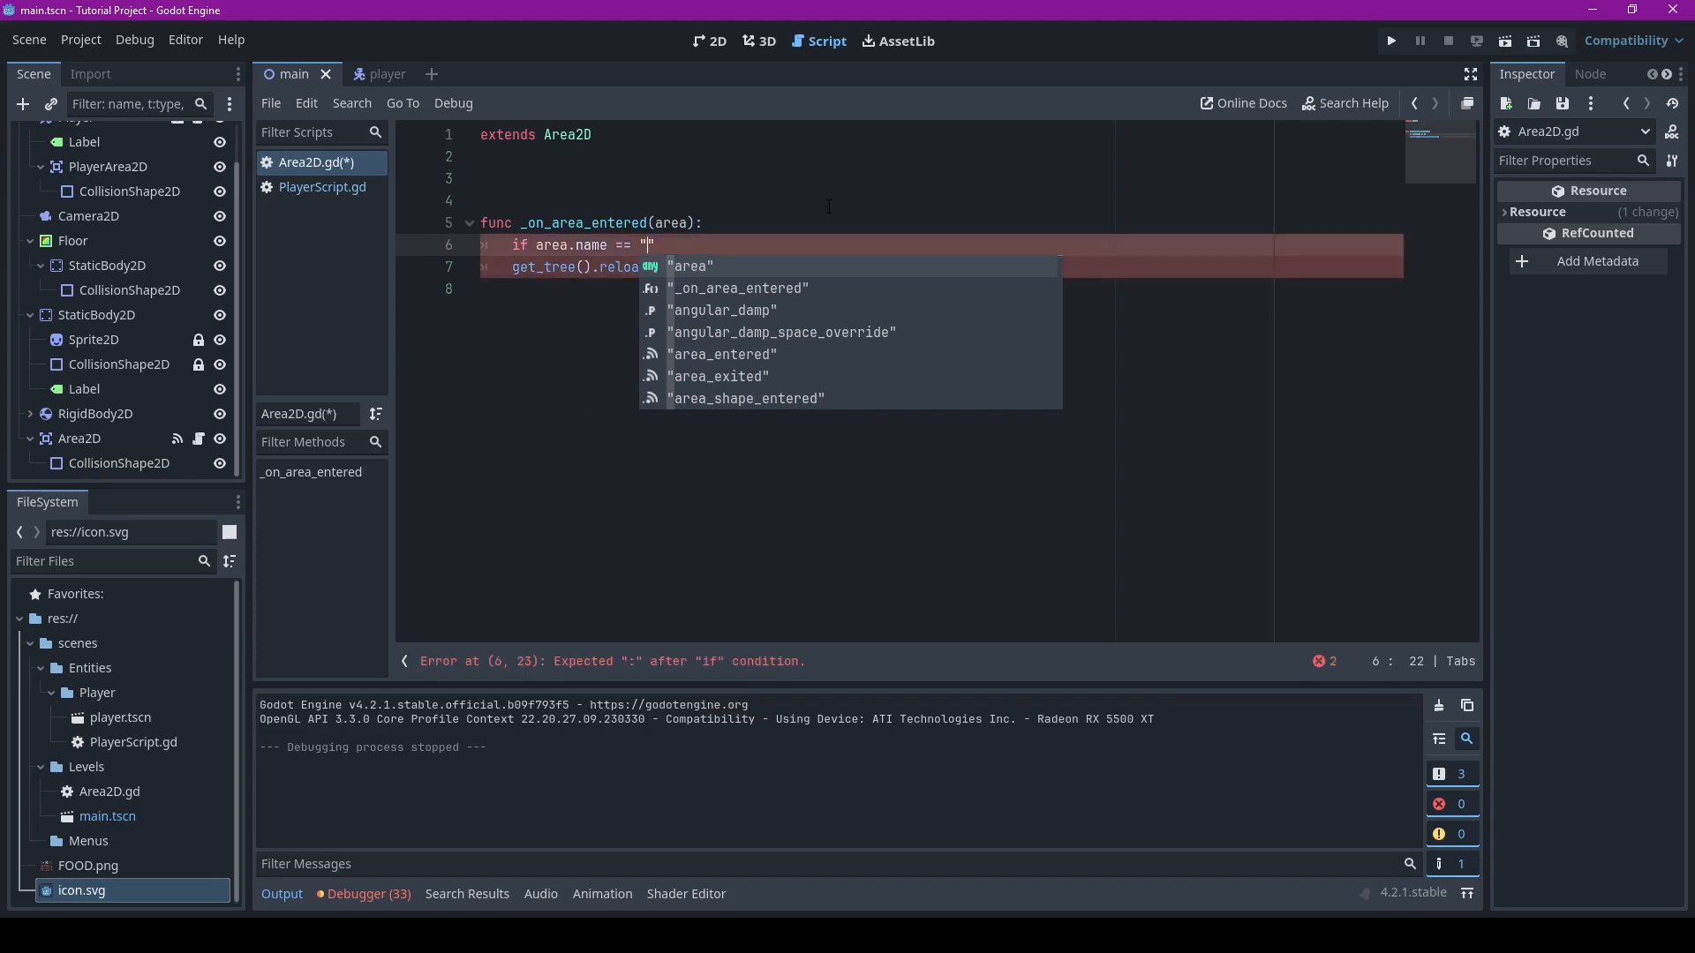
type("PlayerAre")
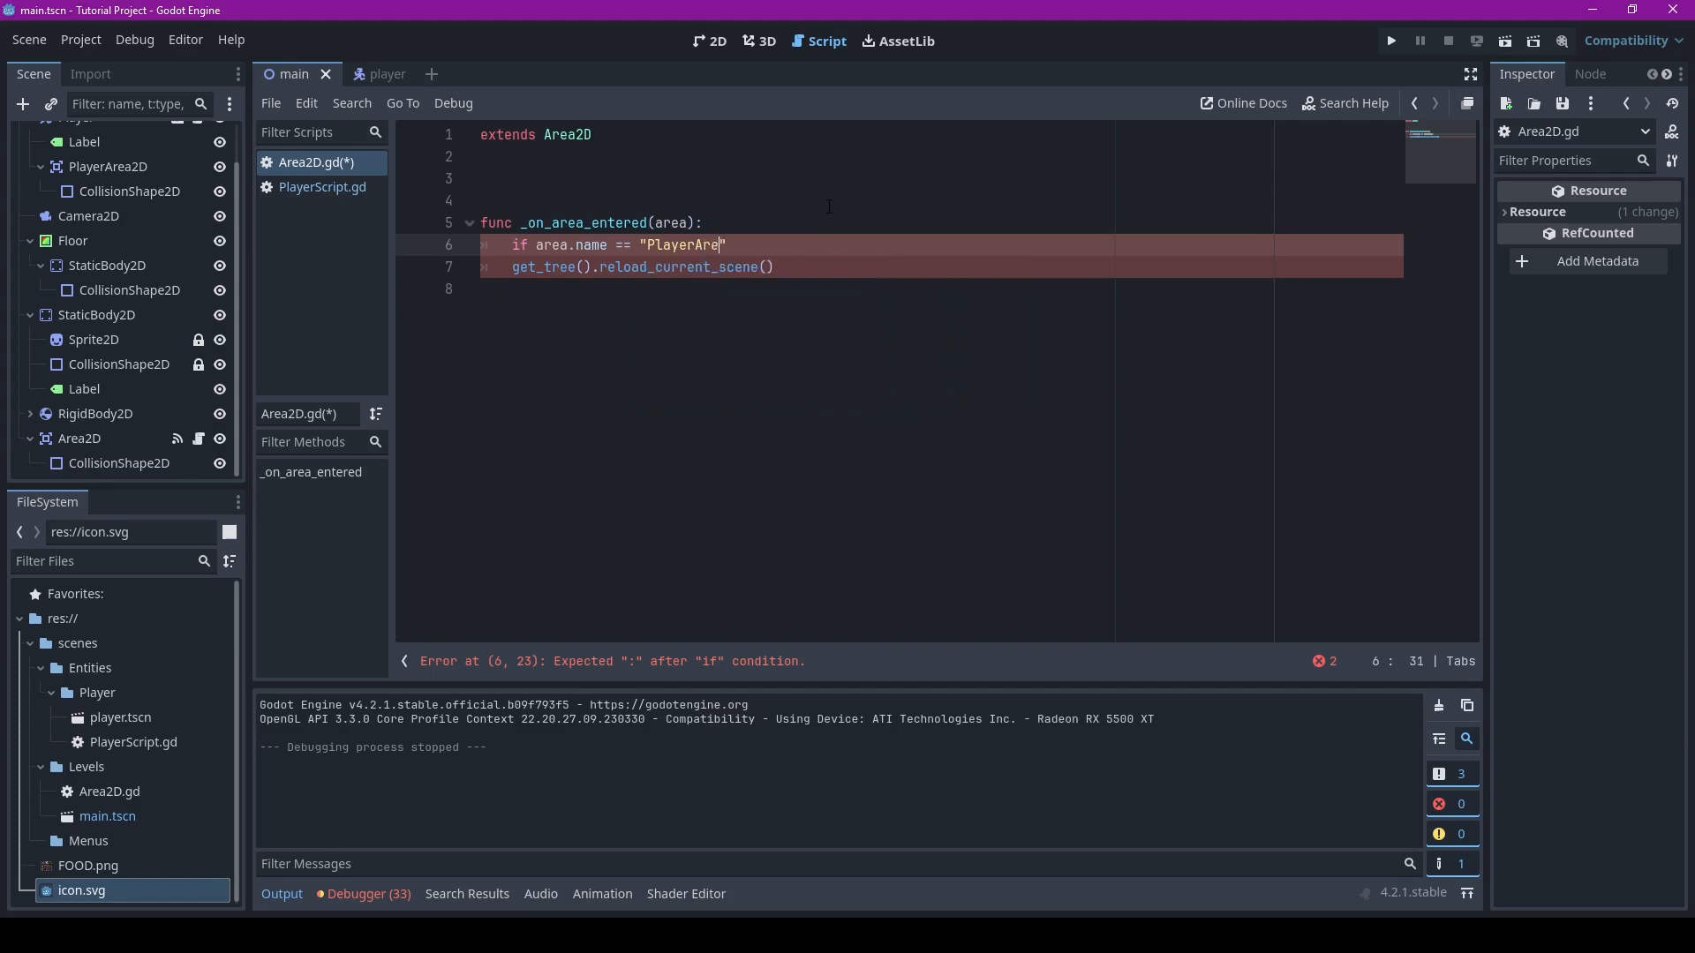
type("a2D")
left_click(514, 268)
key("Tab")
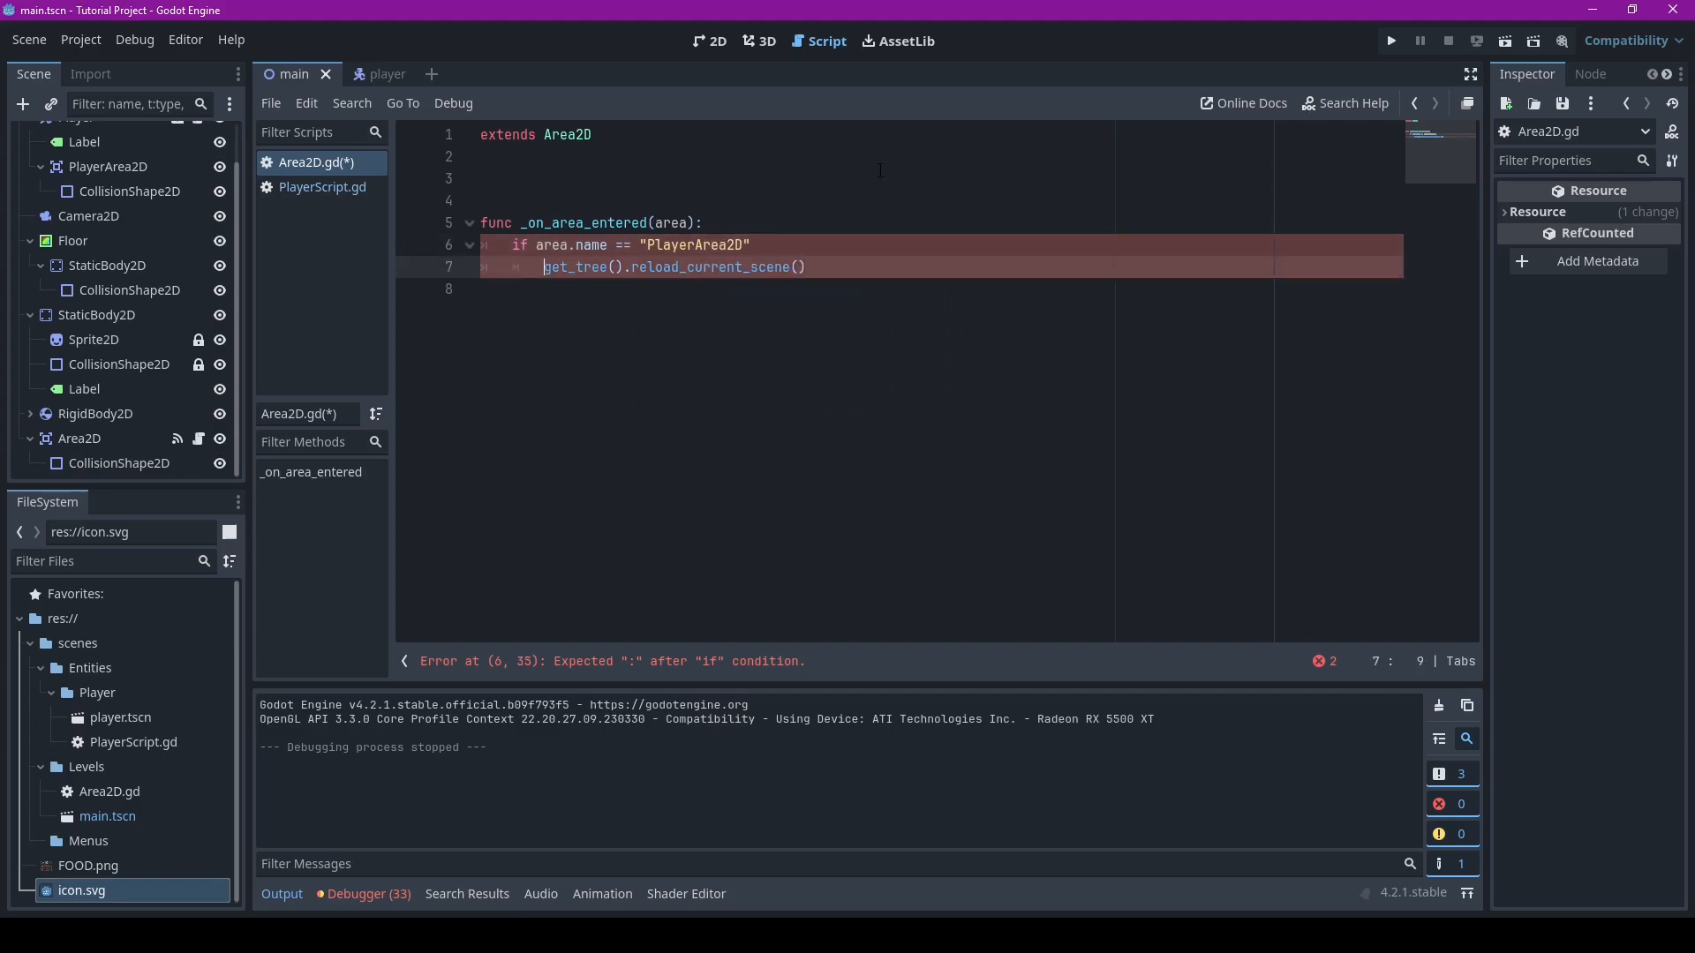
Move the standalone Area2D's collision shape to (70, 444) in the main scene's 2D view
left_click(711, 42)
mouse_move(920, 496)
left_mouse_down()
mouse_move(971, 479)
mouse_move(950, 487)
left_mouse_up()
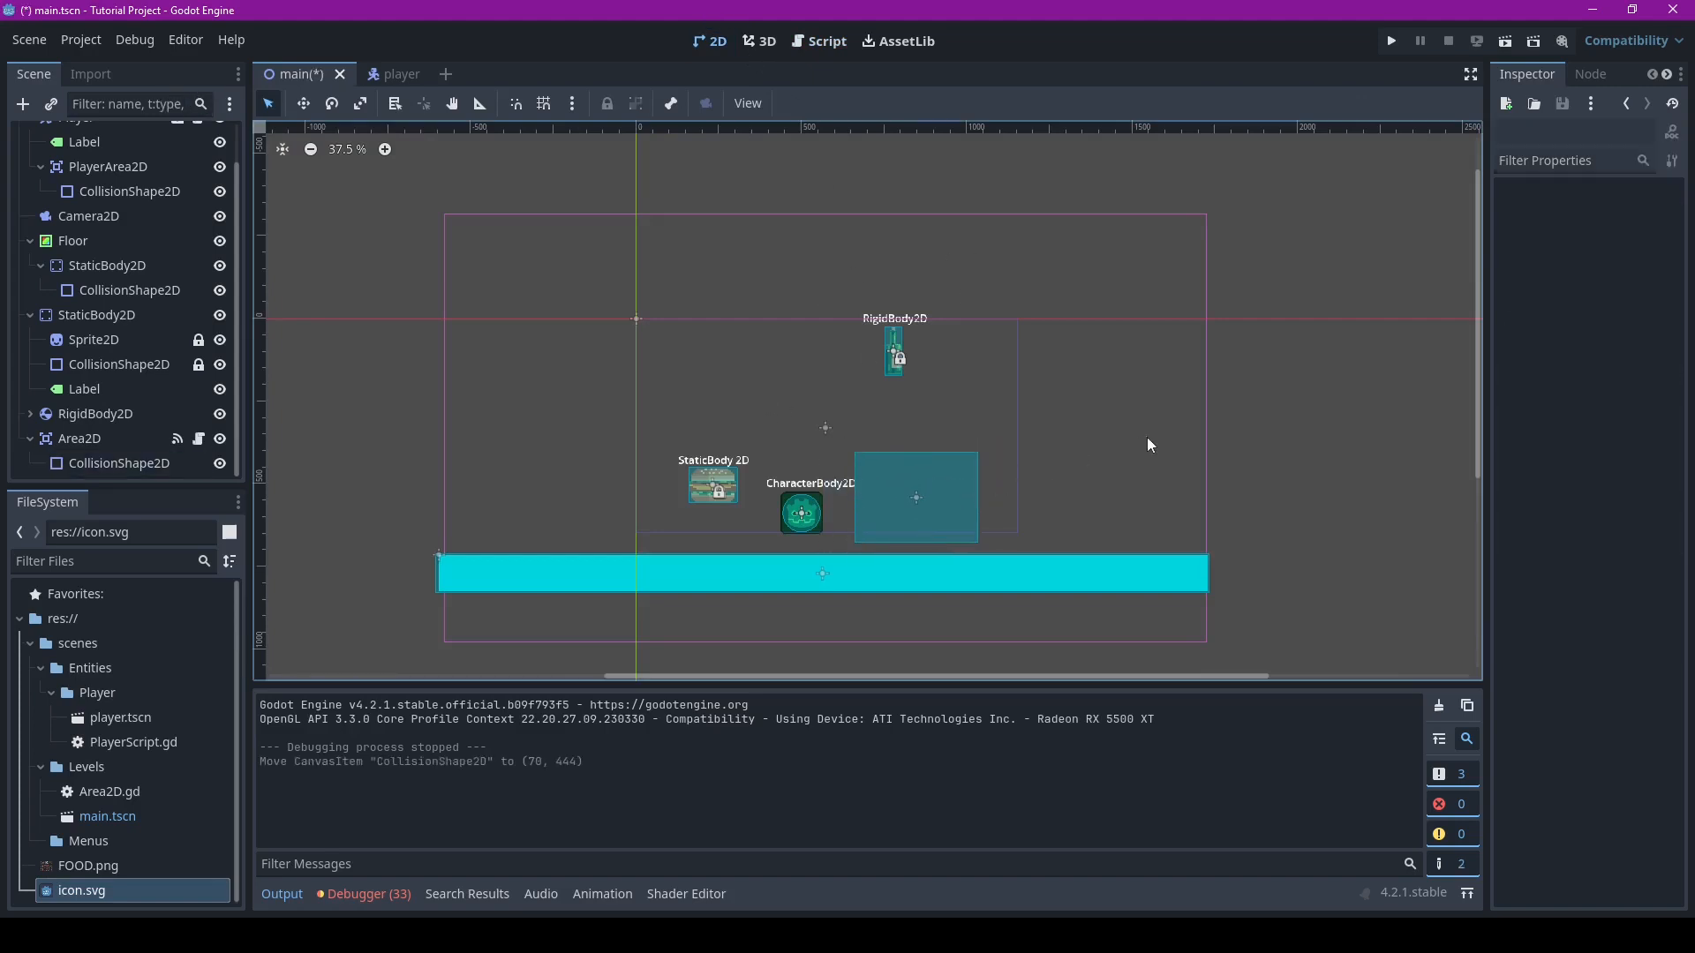
left_click(918, 343)
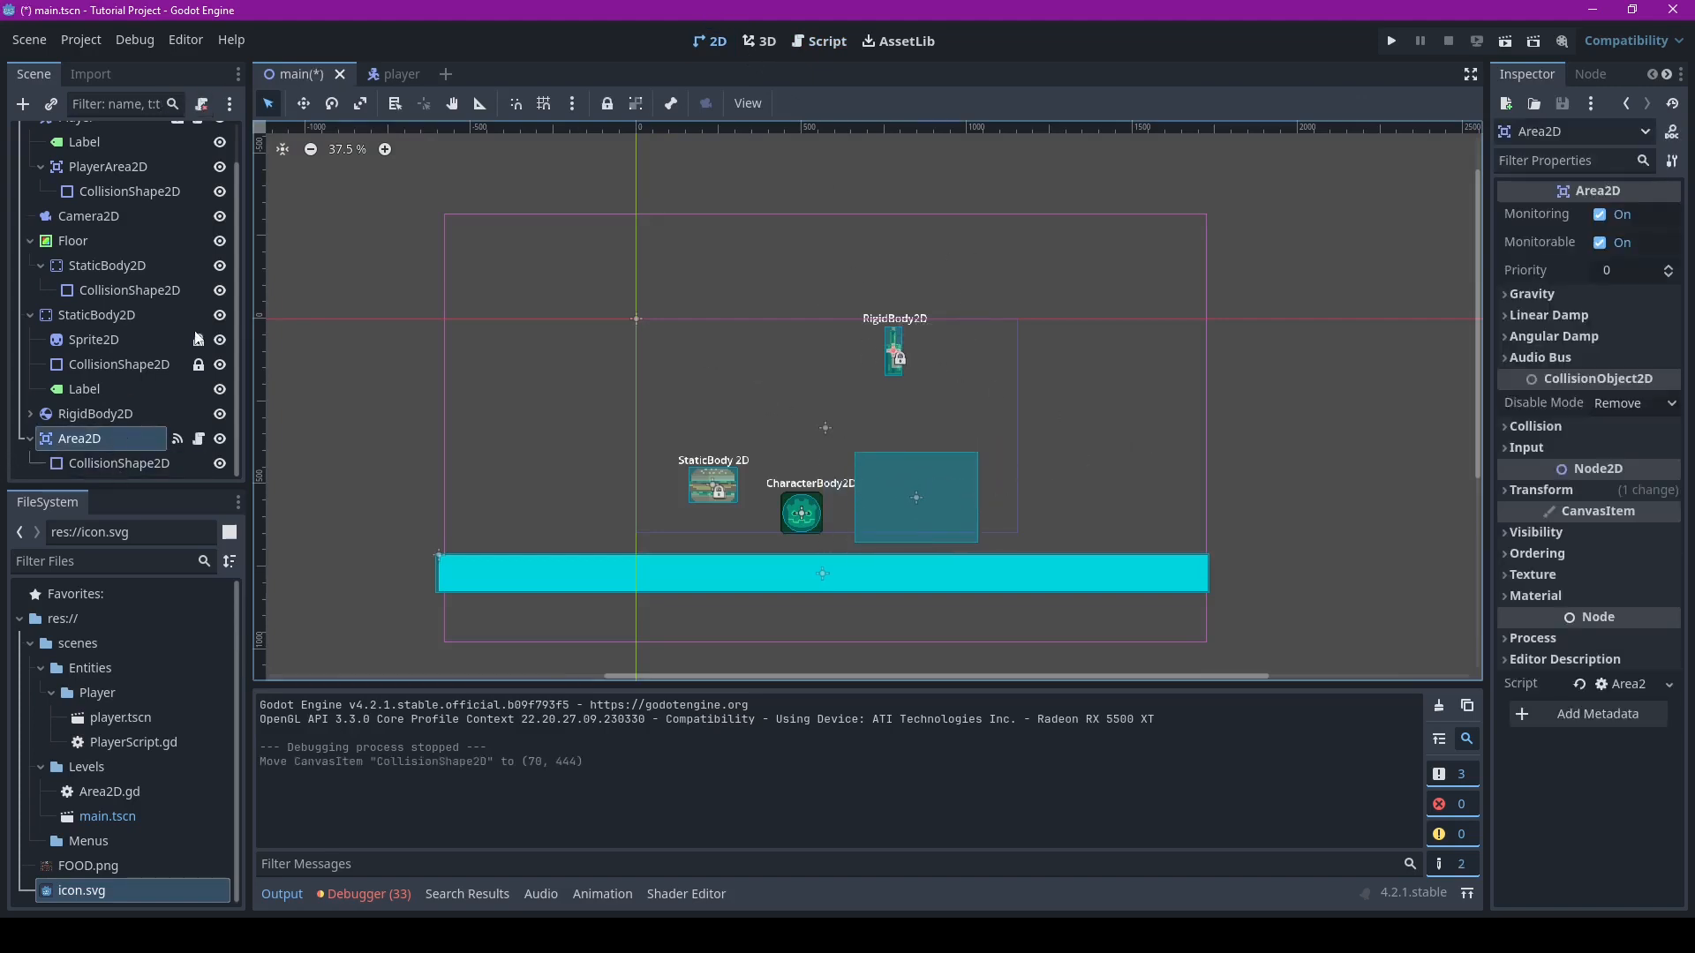
Add an Area2D child node to the RigidBody2D bottle
left_click(60, 414)
left_click(30, 408)
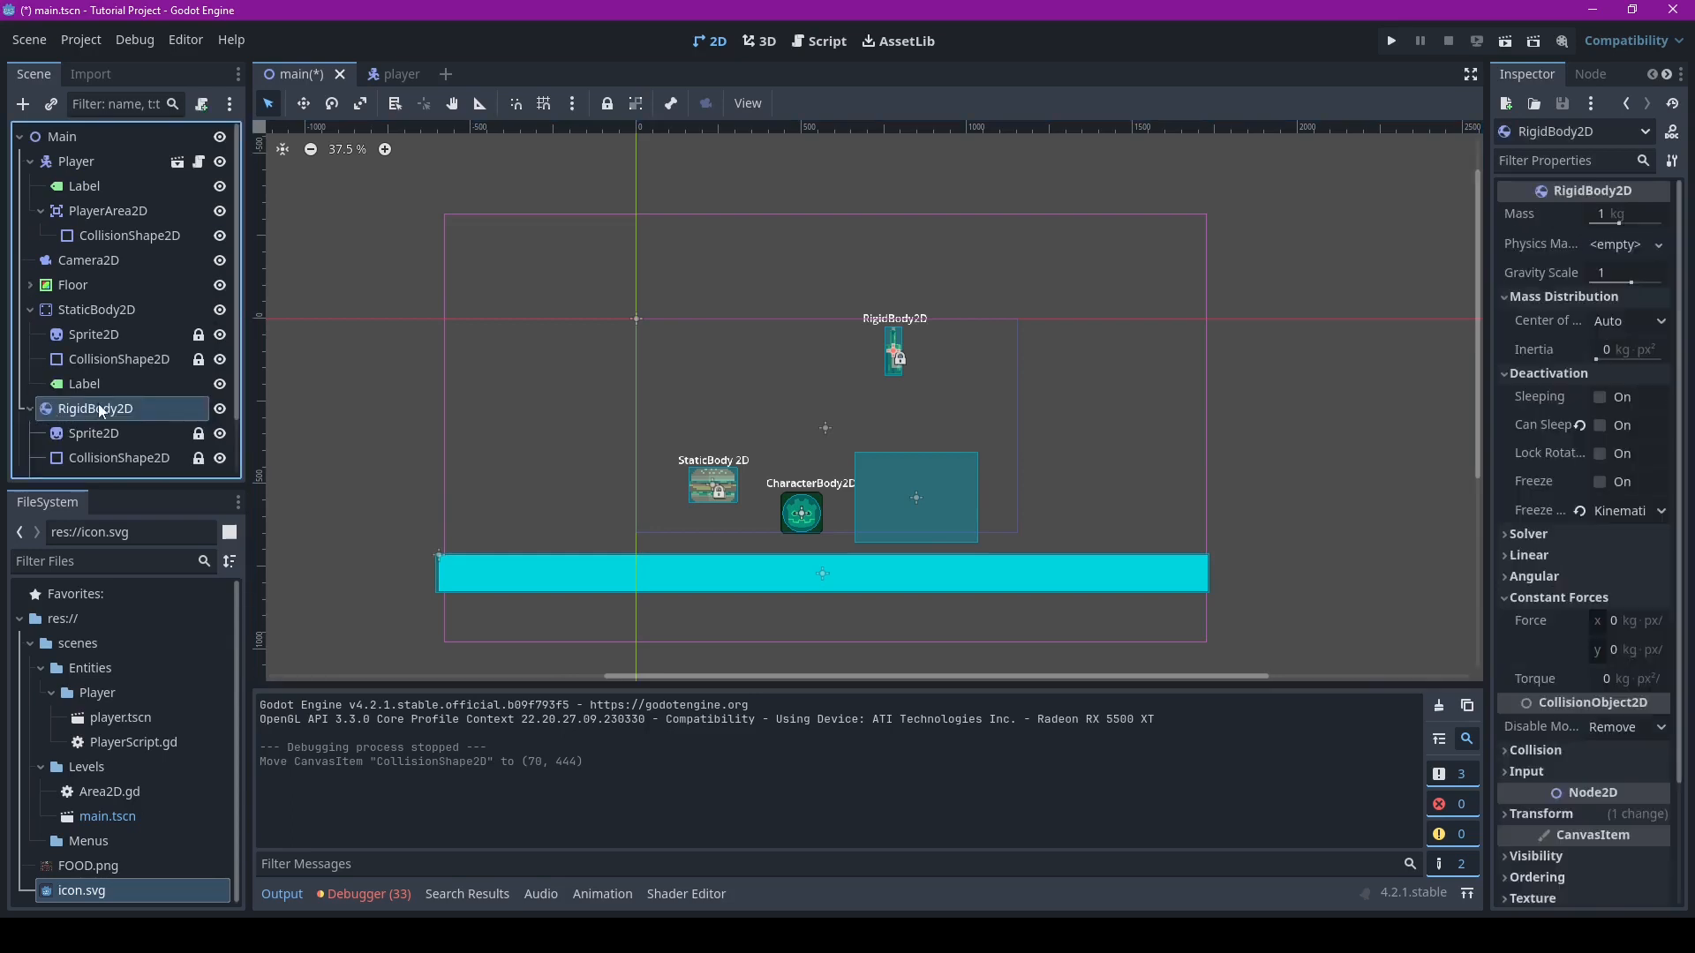
scroll(126, 346, "down", 2)
right_click(124, 343)
left_click(173, 364)
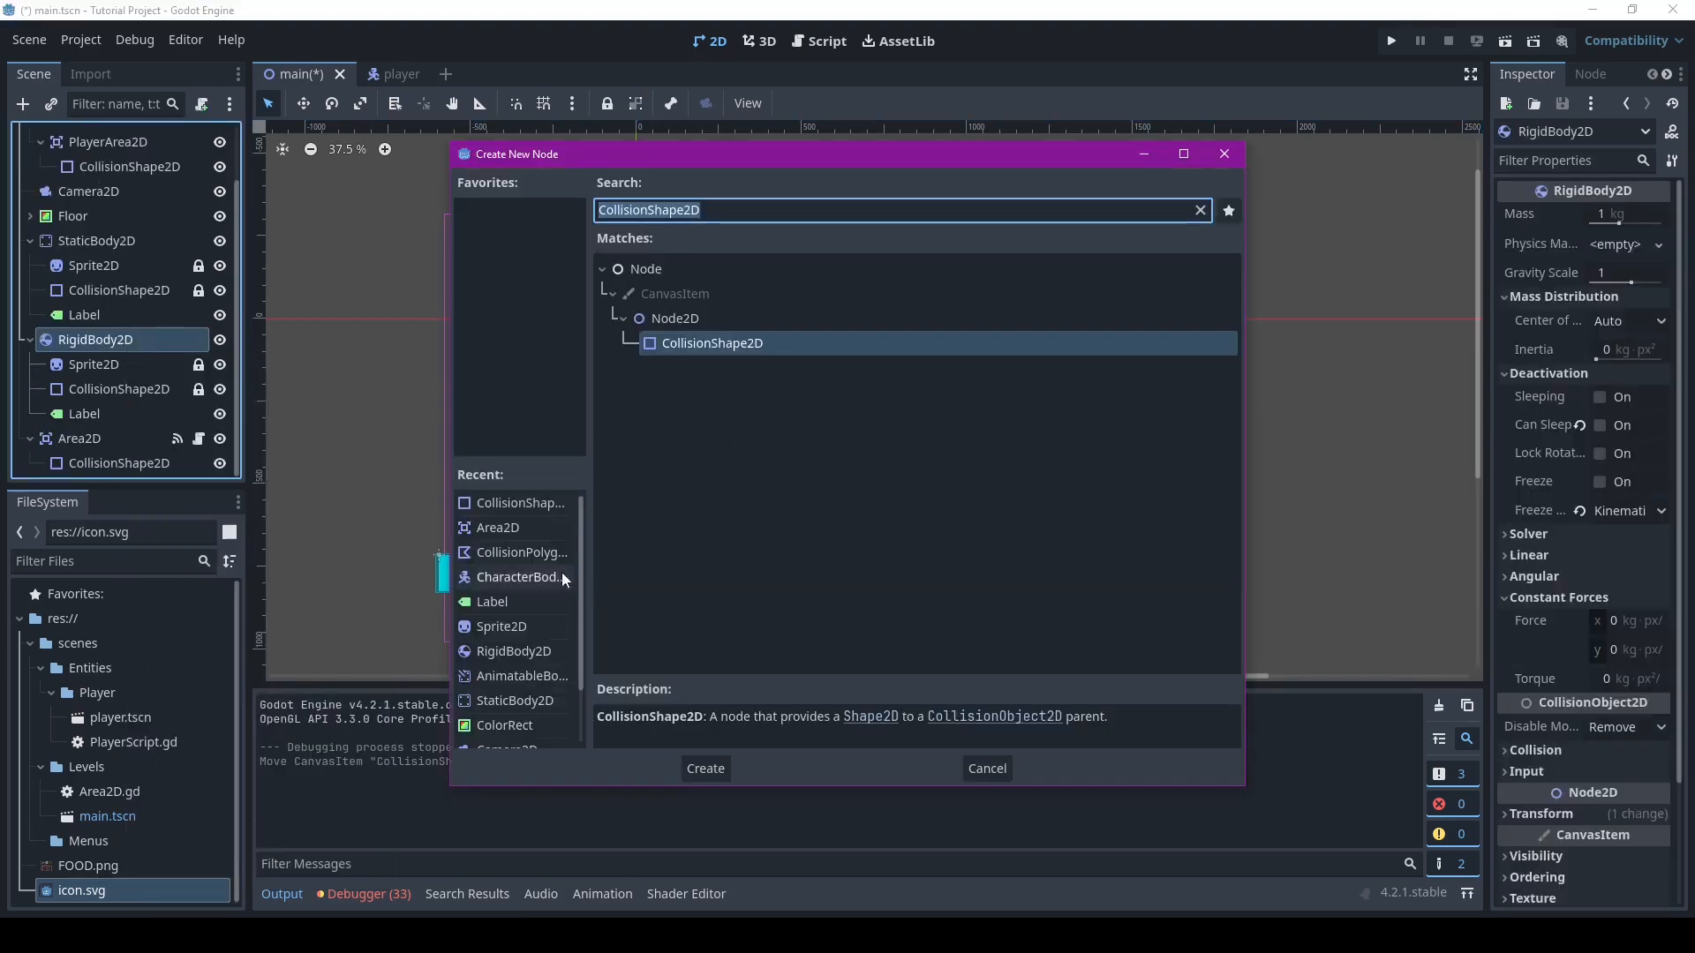
double_click(519, 528)
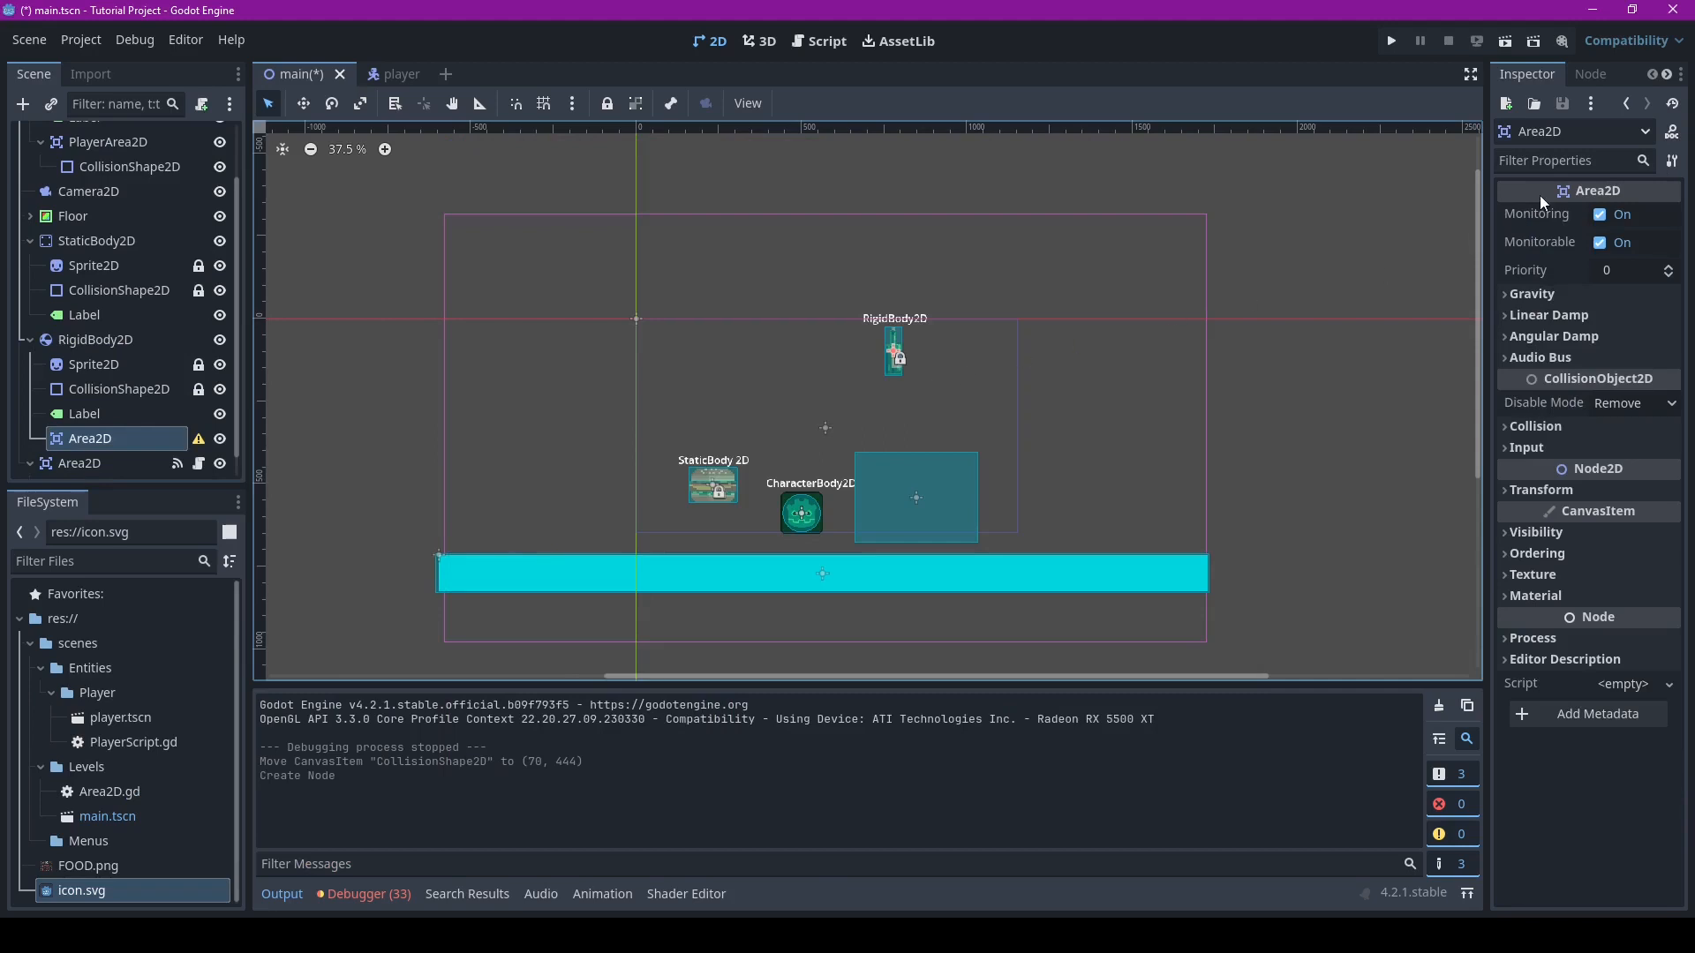
Add a CollisionShape2D with a CircleShape2D to the bottle's Area2D and enlarge the circle around the bottle
right_click(113, 440)
left_click(182, 390)
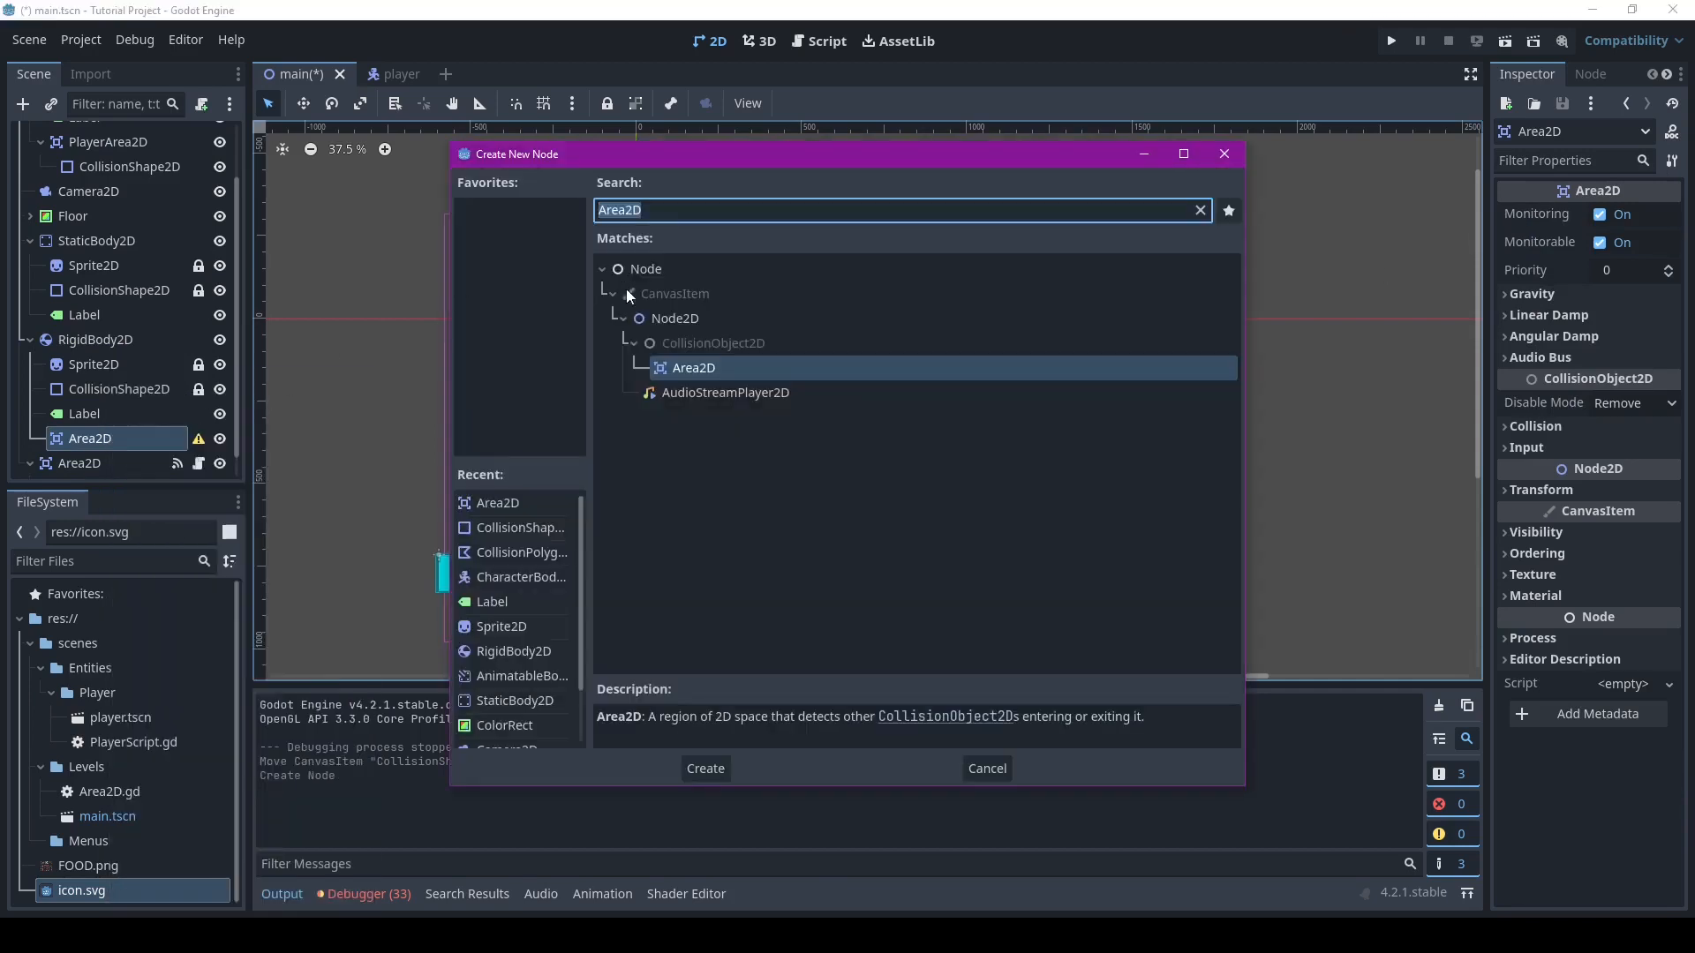
double_click(503, 527)
left_click(1599, 217)
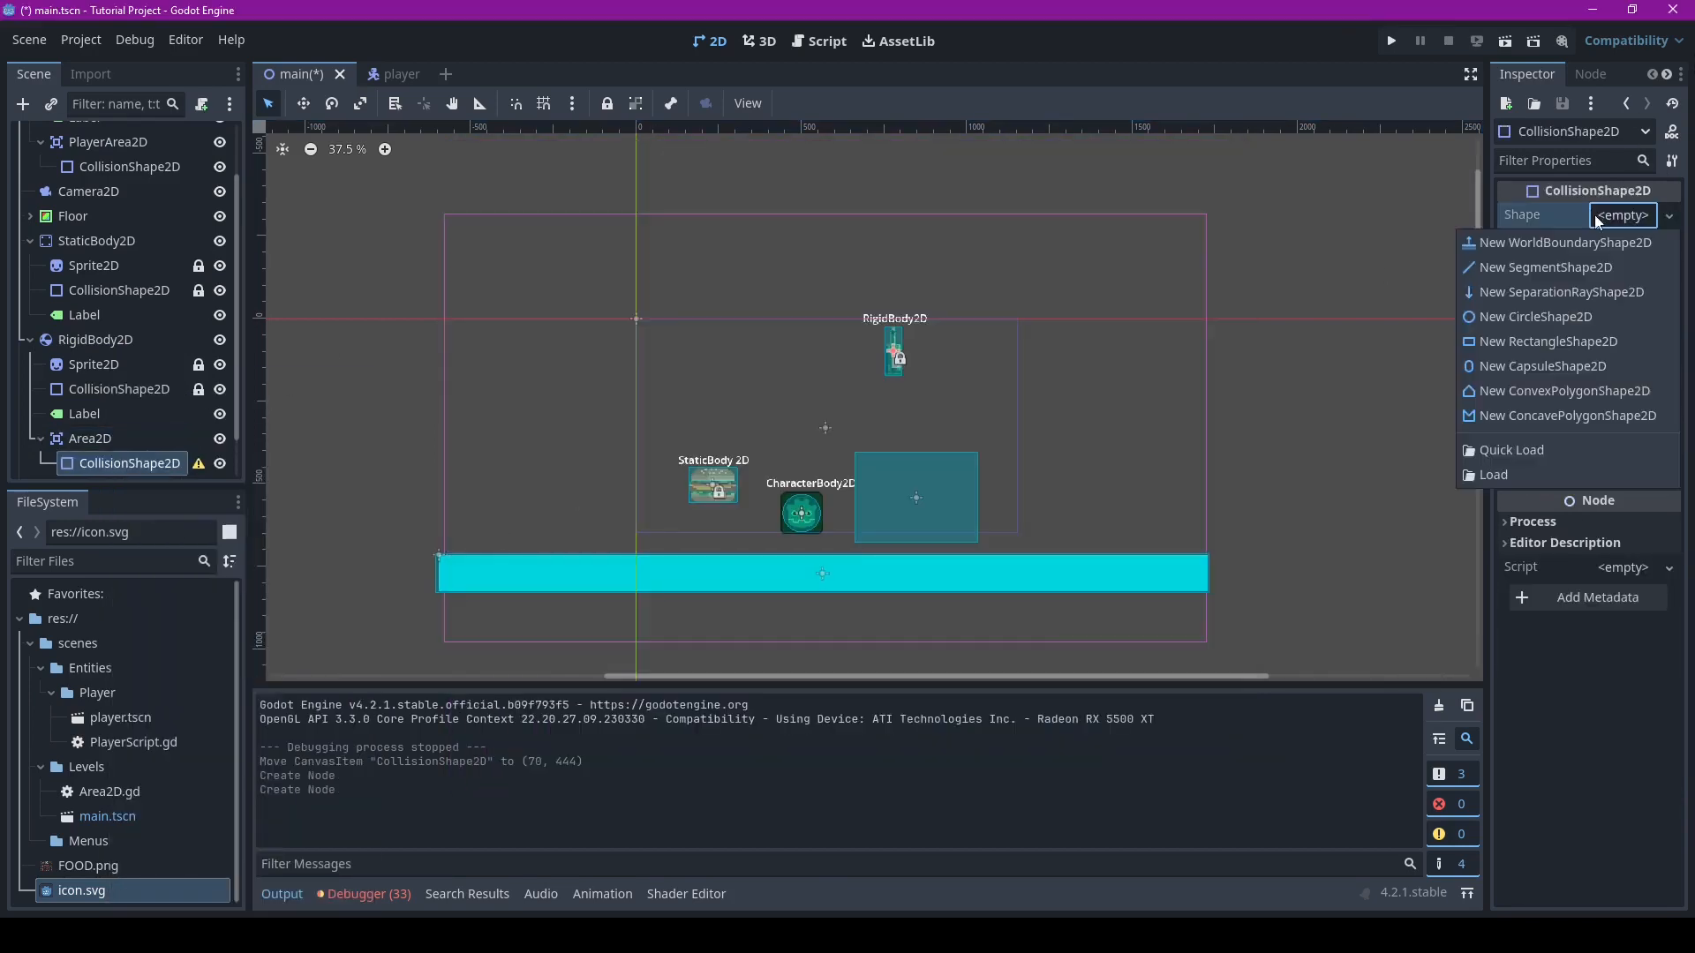
left_click(1521, 316)
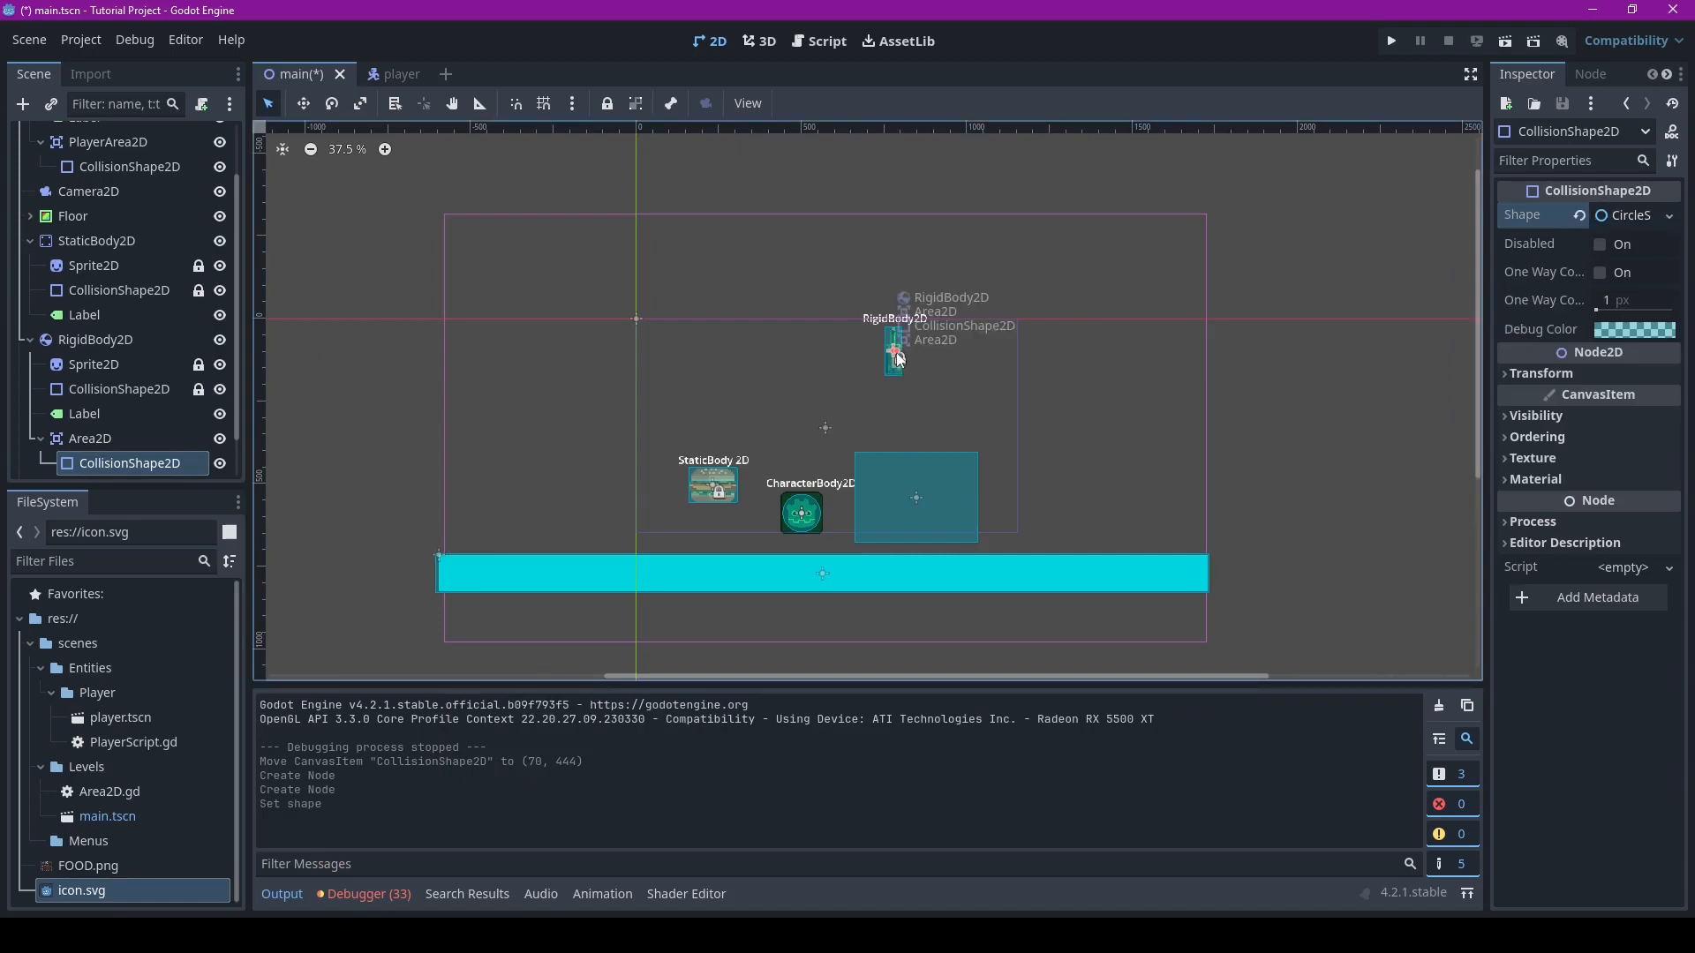
left_click_drag(897, 354, 913, 350)
Run the project and add the missing colon after the if condition in Area2D.gd
left_click(1390, 41)
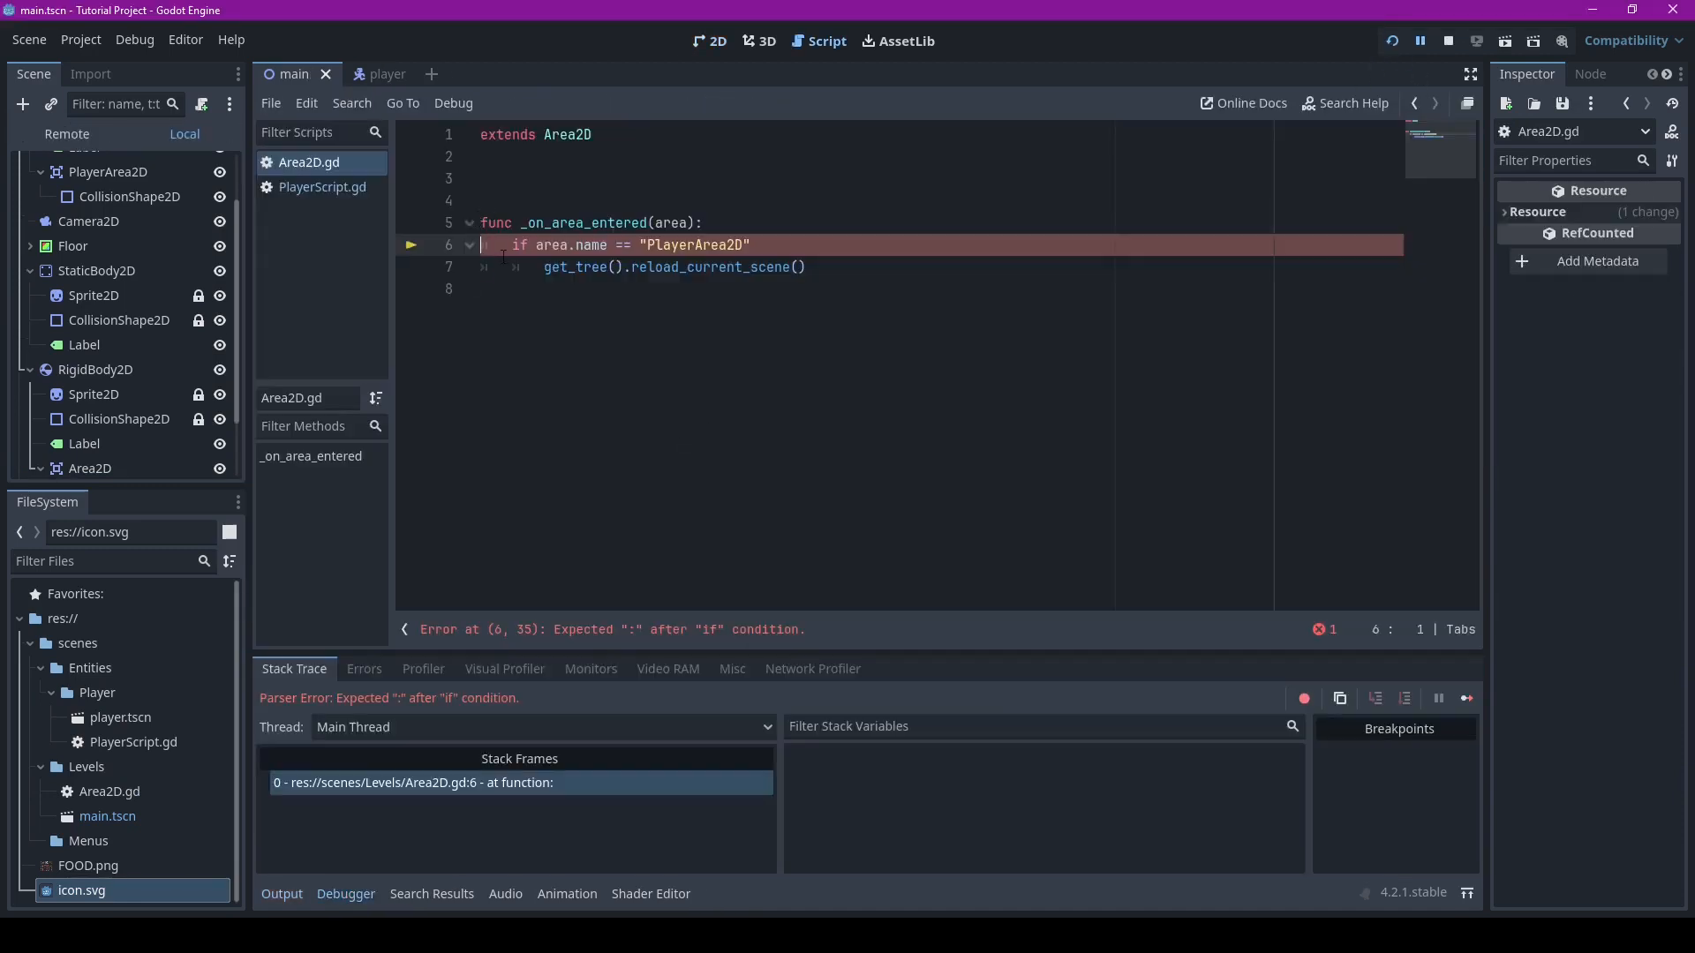
left_click(766, 240)
type(":")
Rerun the project, walk and jump the Player into the area while the bottle rests in it, and close the game
left_click(1393, 42)
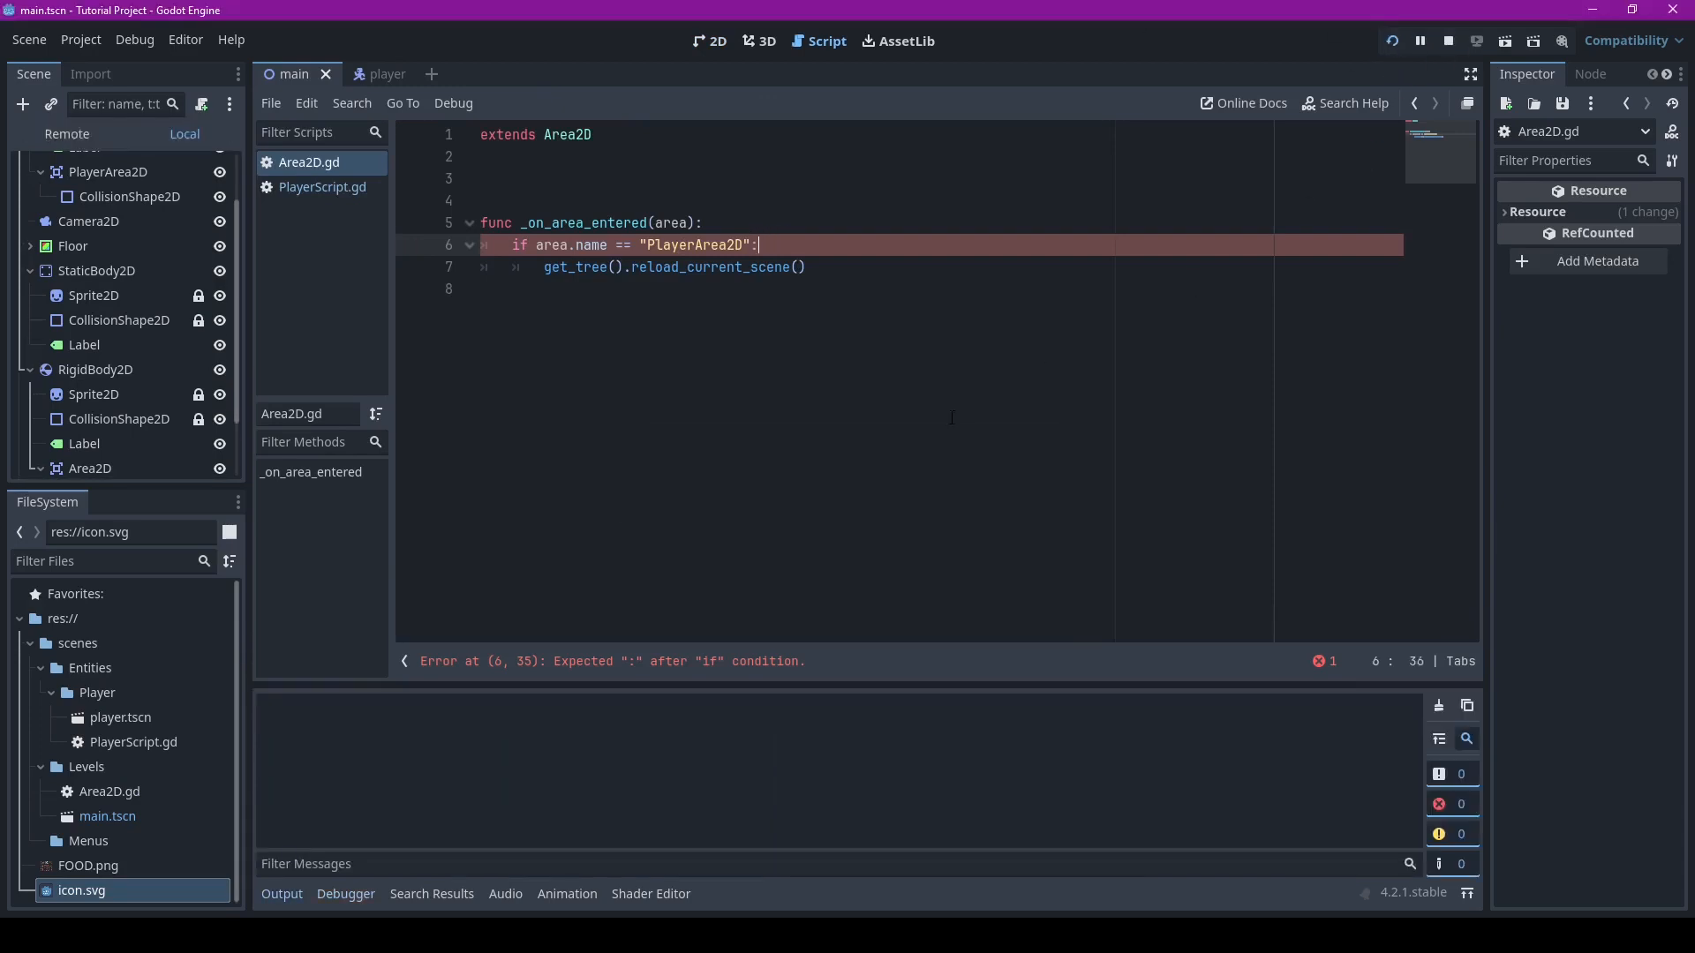
key("Right")
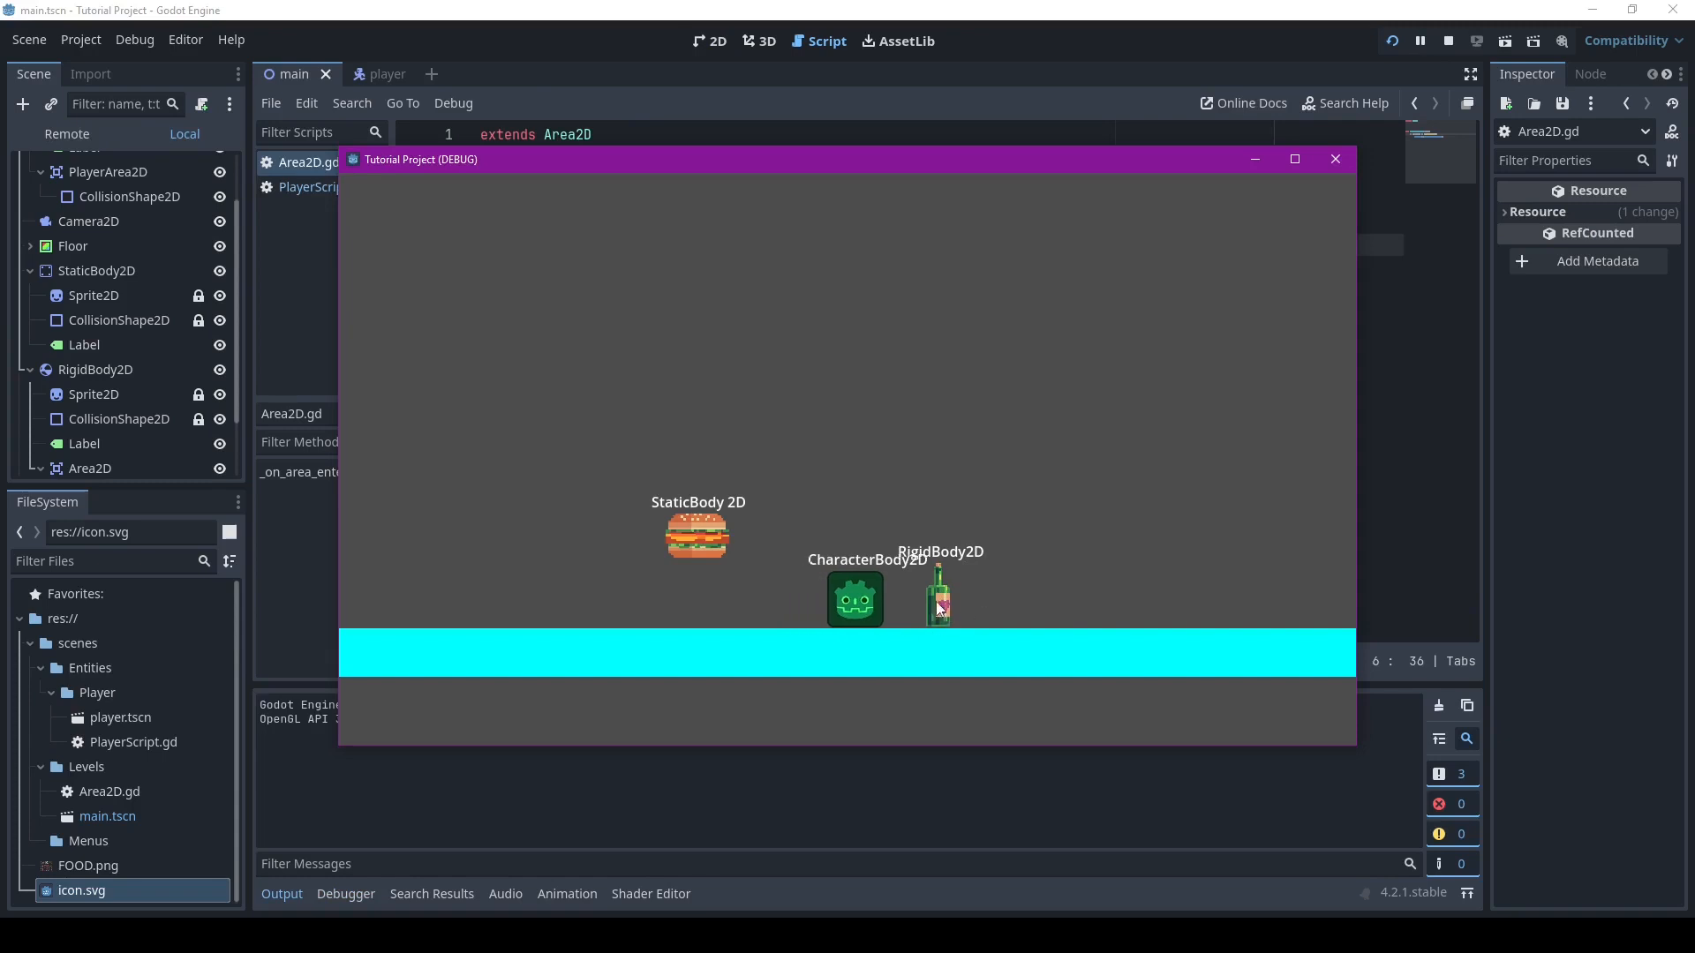
key("Left")
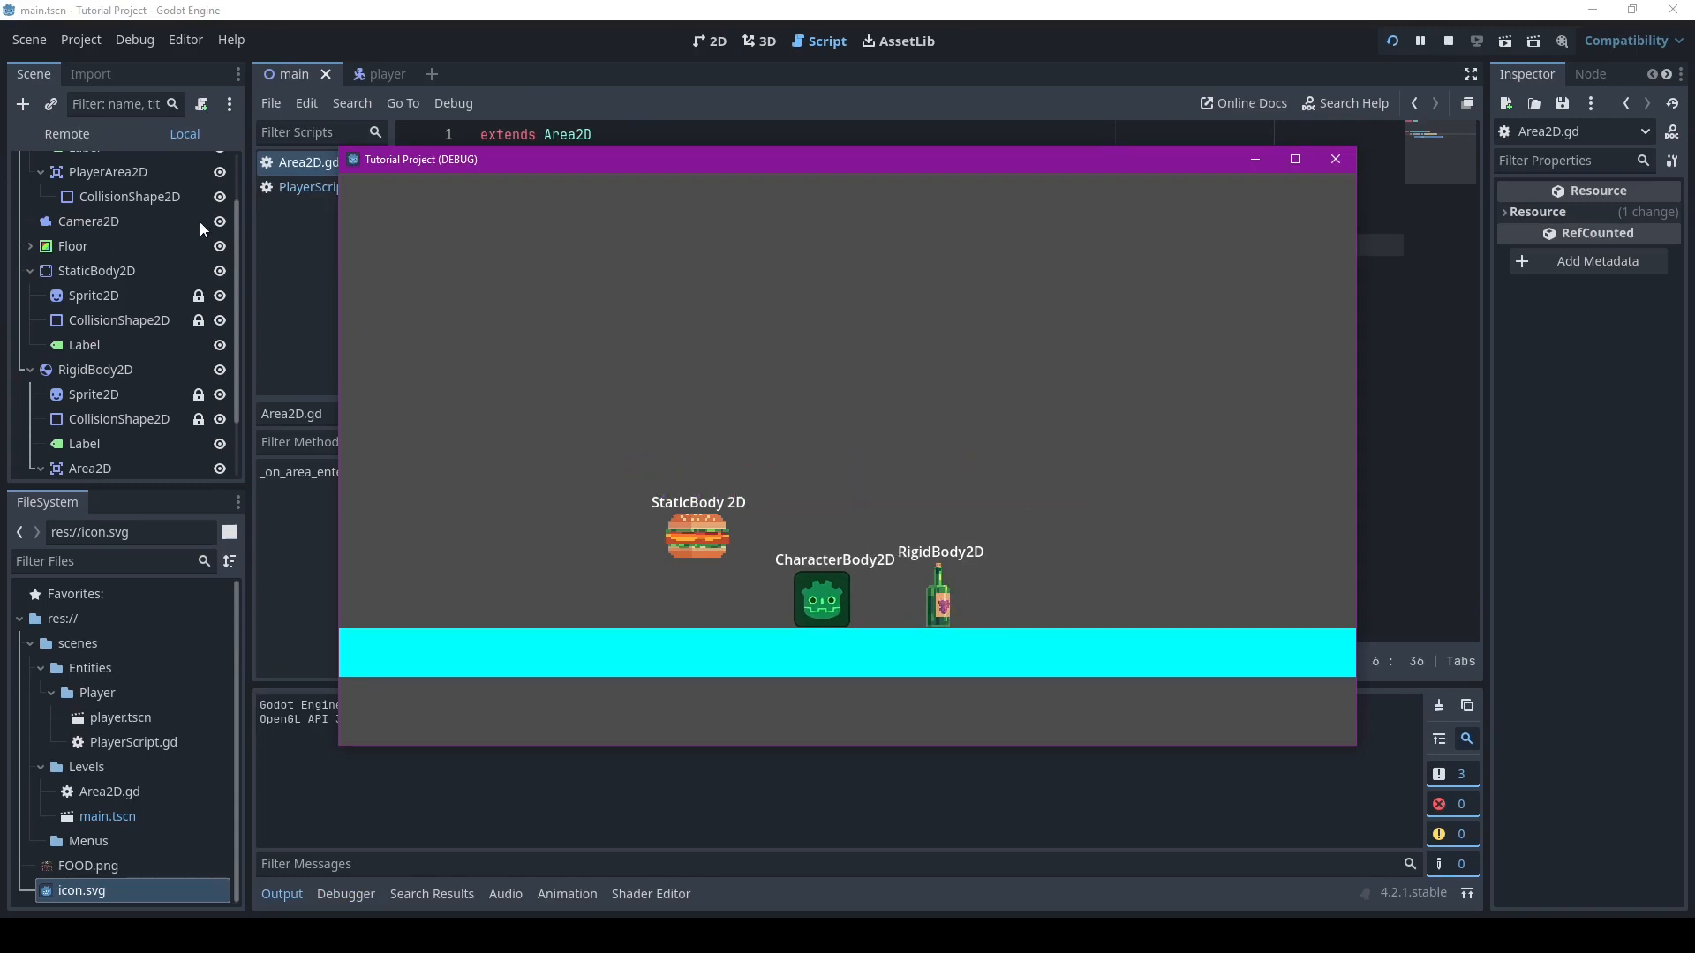
scroll(140, 244, "up", 3)
key("space")
key("Right")
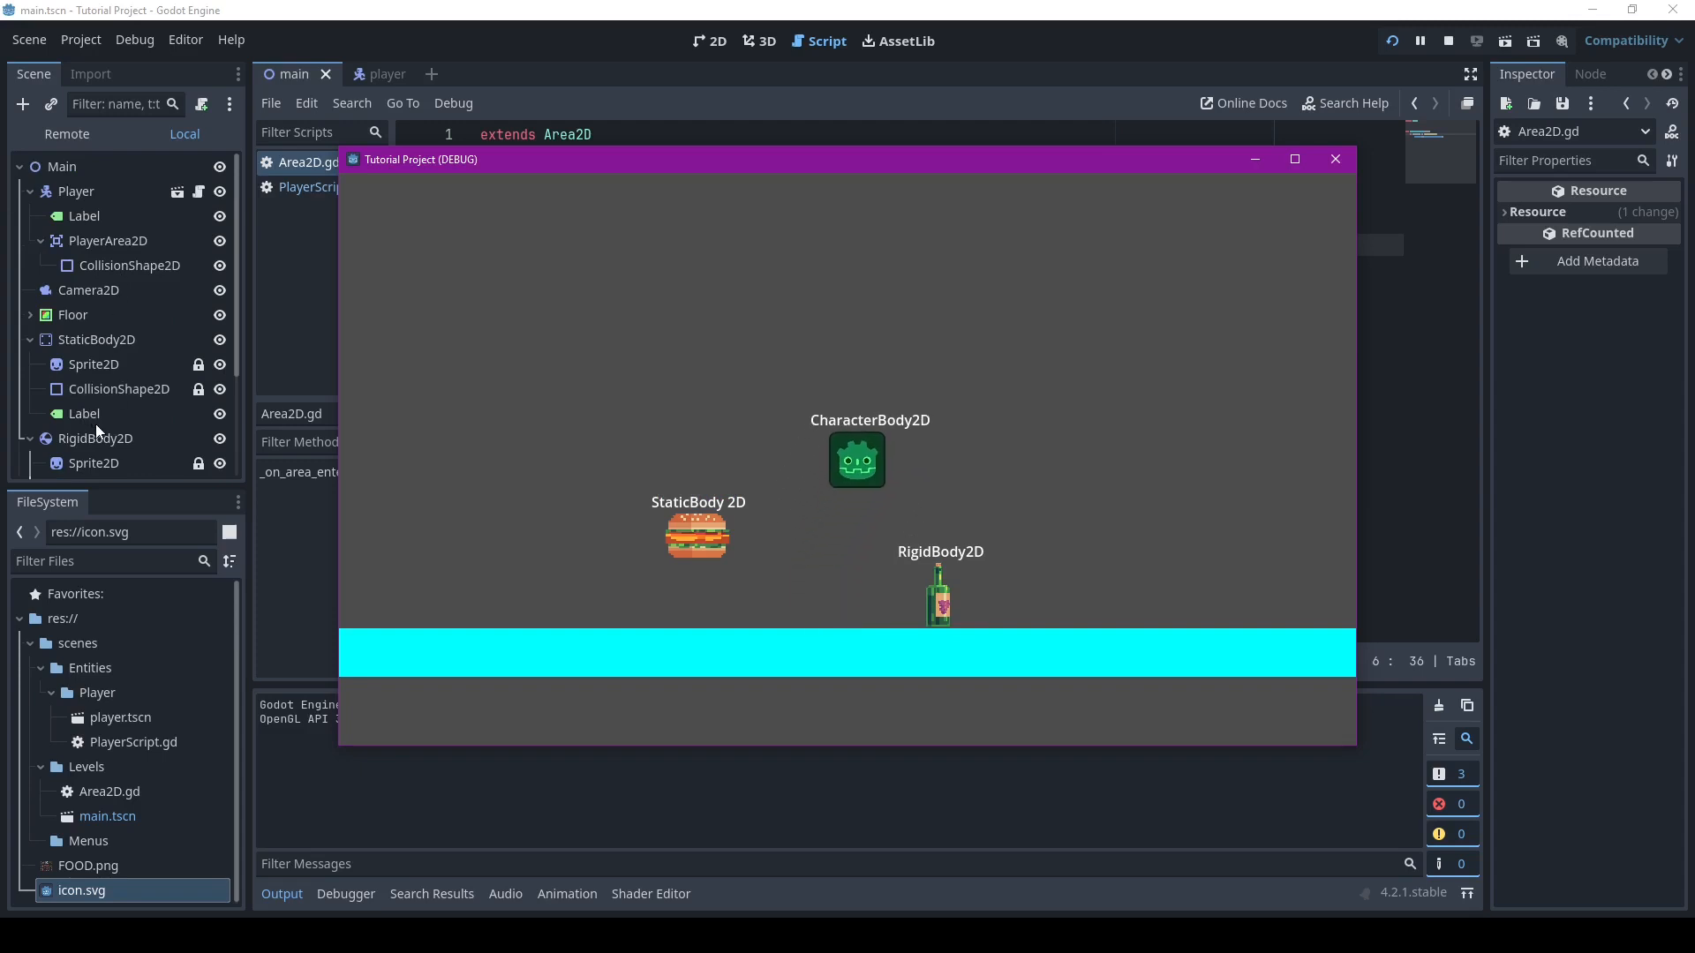
key("Left")
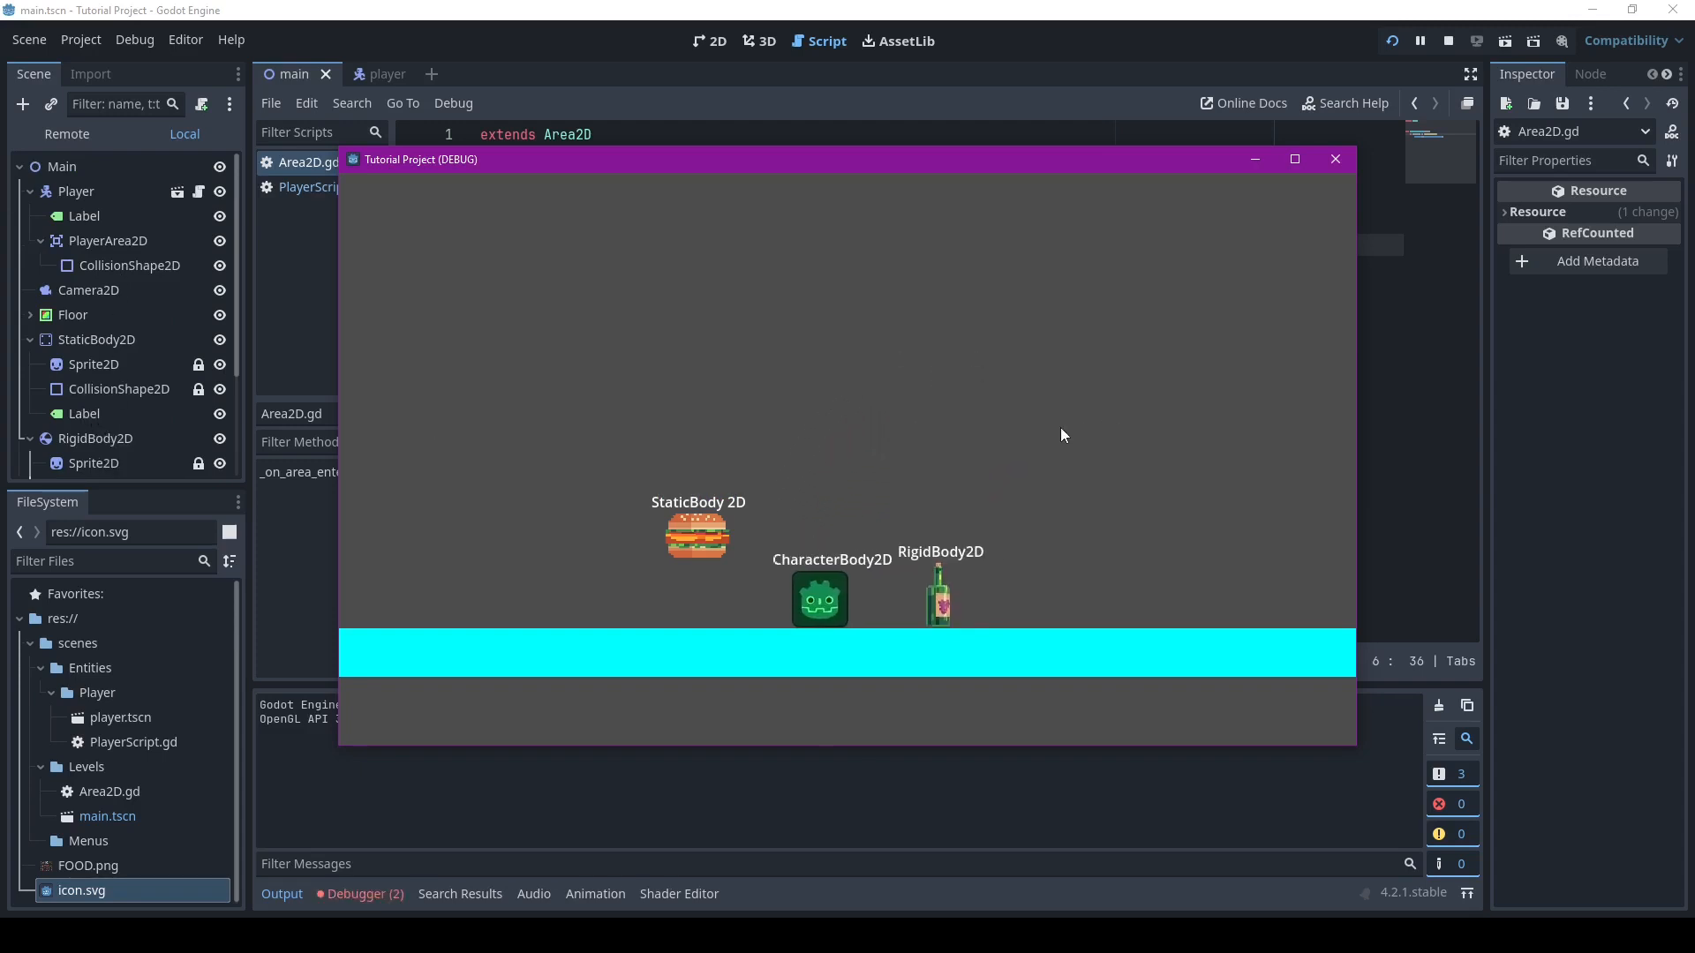
left_click(1337, 161)
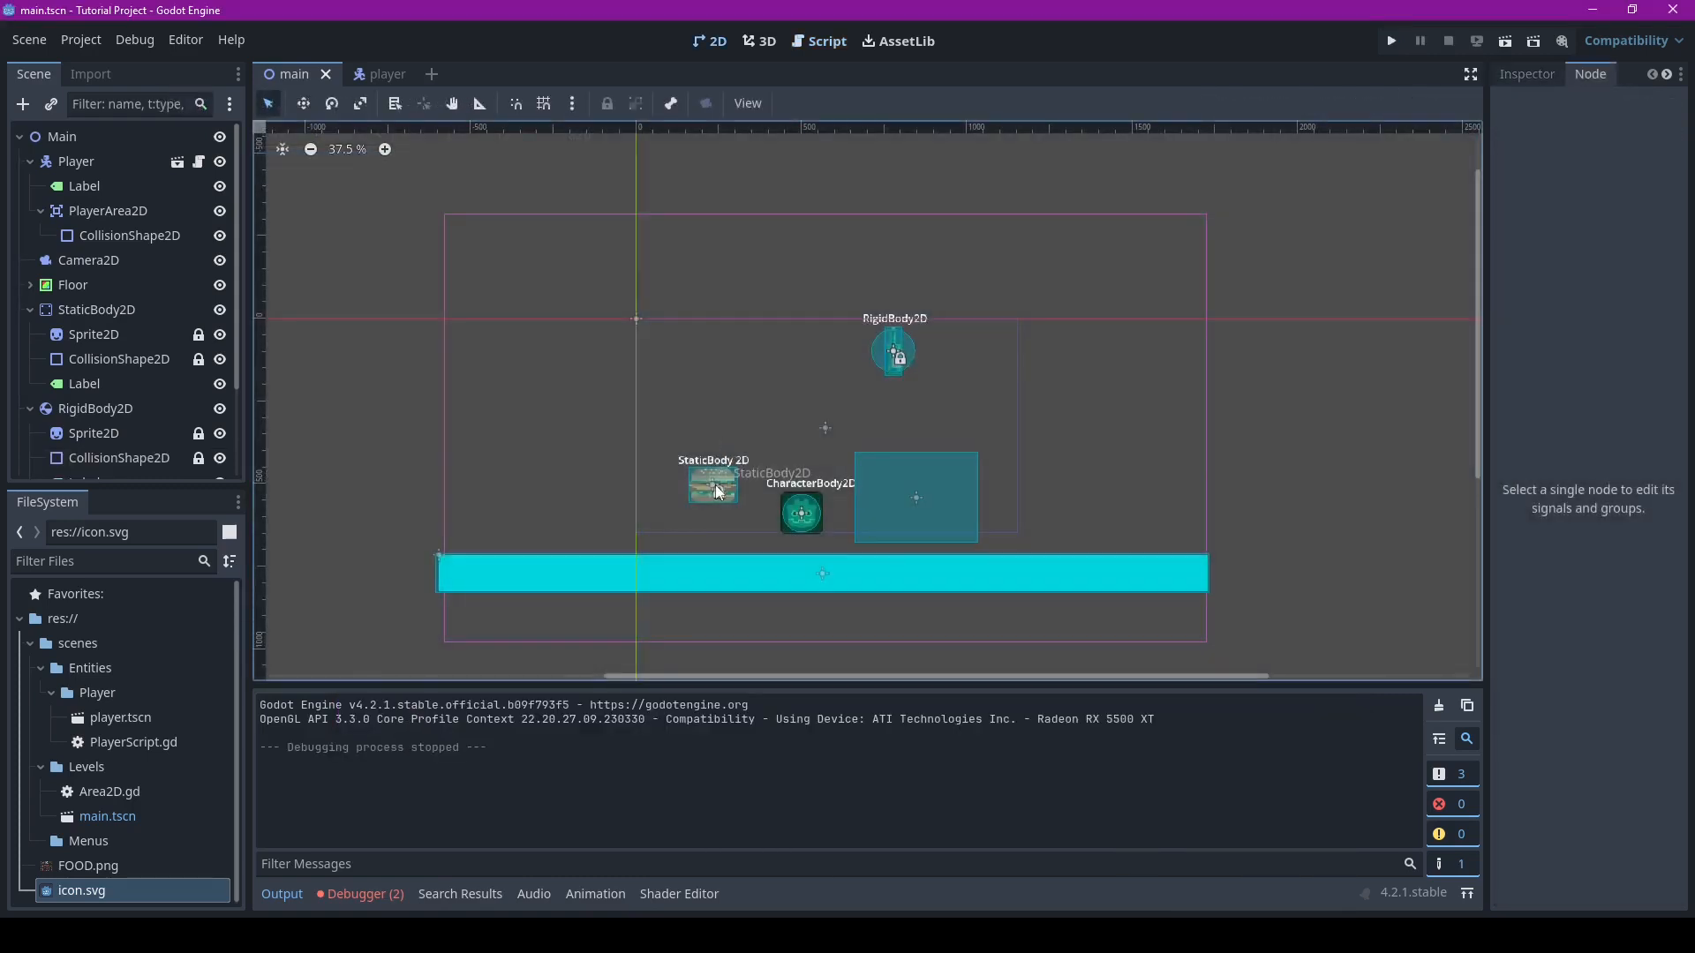
Raise the StaticBody2D burger higher above the floor and move the standalone Area2D far right, beyond the floor's end
left_click_drag(718, 492, 699, 433)
left_click_drag(893, 352, 1489, 274)
Select the Player and show its collision layer and mask settings
mouse_move(799, 502)
left_mouse_down()
mouse_move(847, 481)
mouse_move(806, 520)
mouse_move(799, 508)
left_mouse_up()
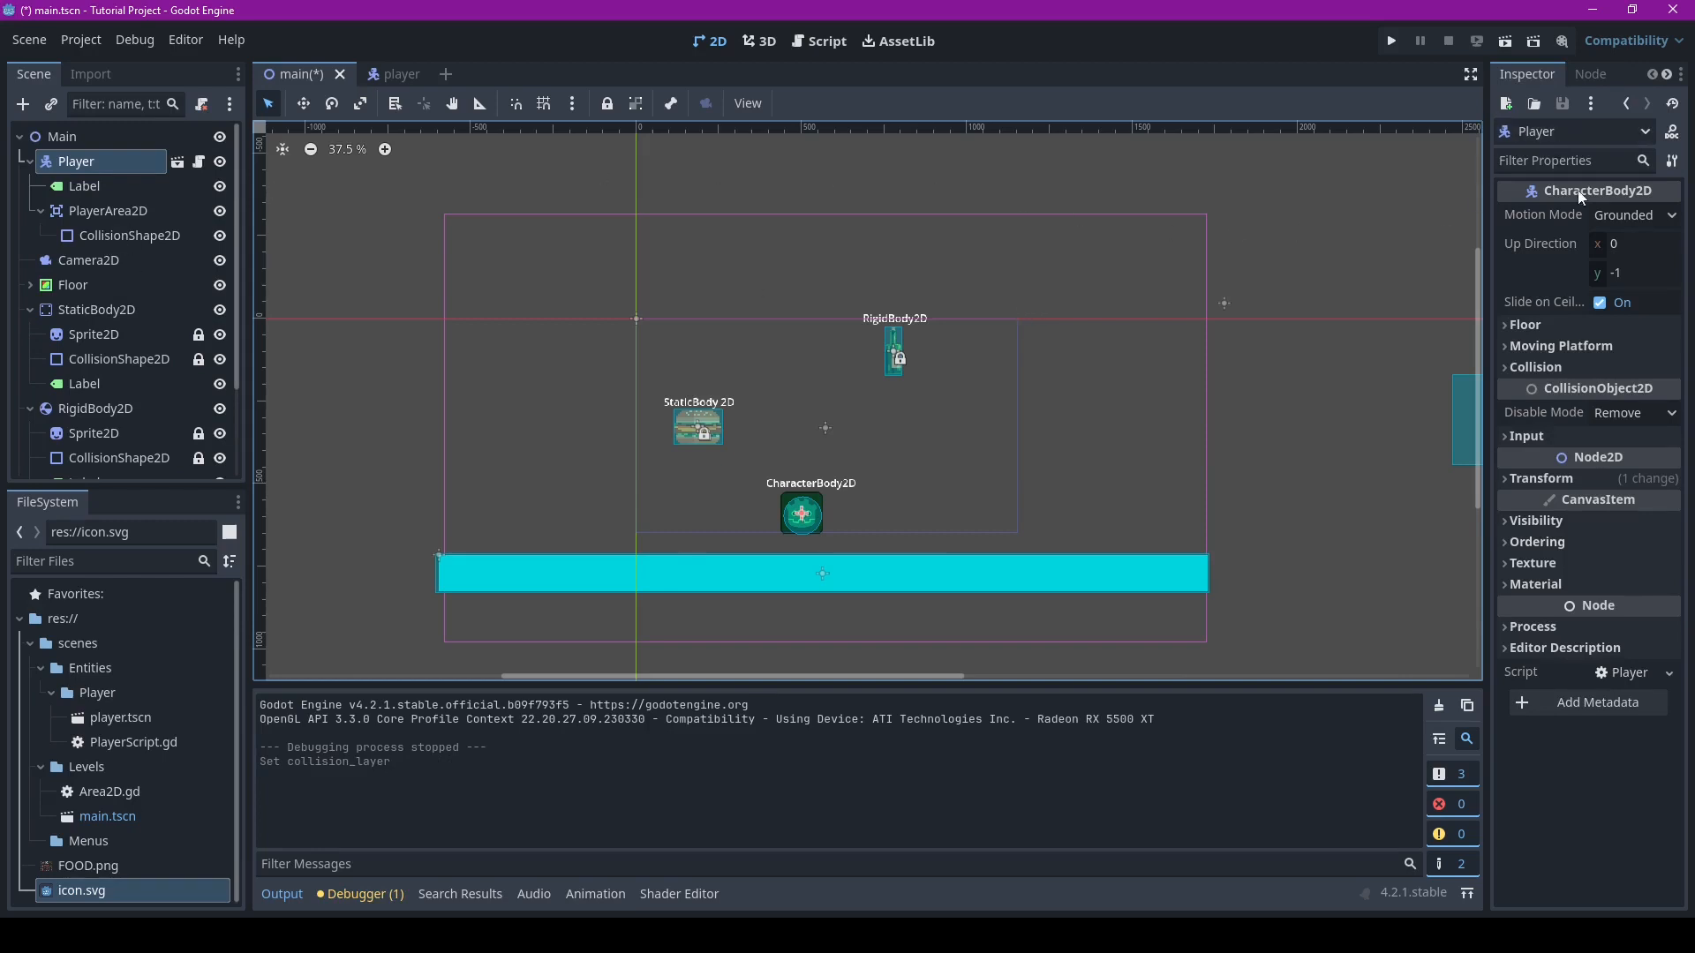
left_click(1535, 367)
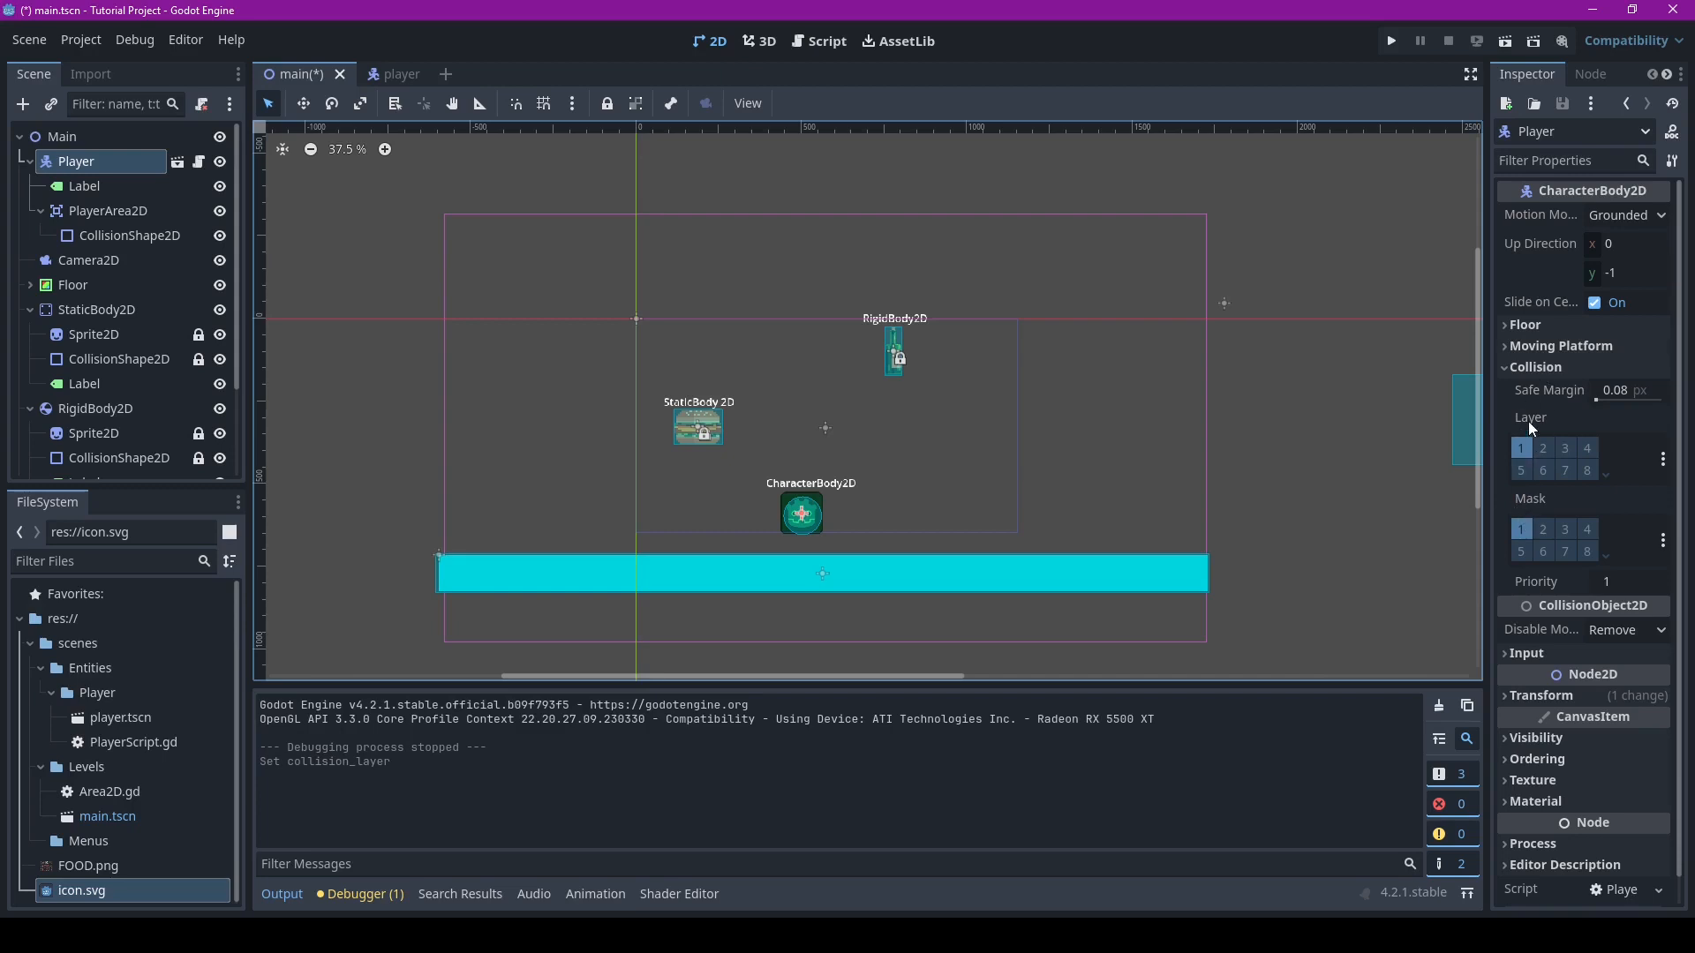
Read the descriptions of the Player's collision Layer and Mask properties
mouse_move(1544, 409)
mouse_move(1539, 510)
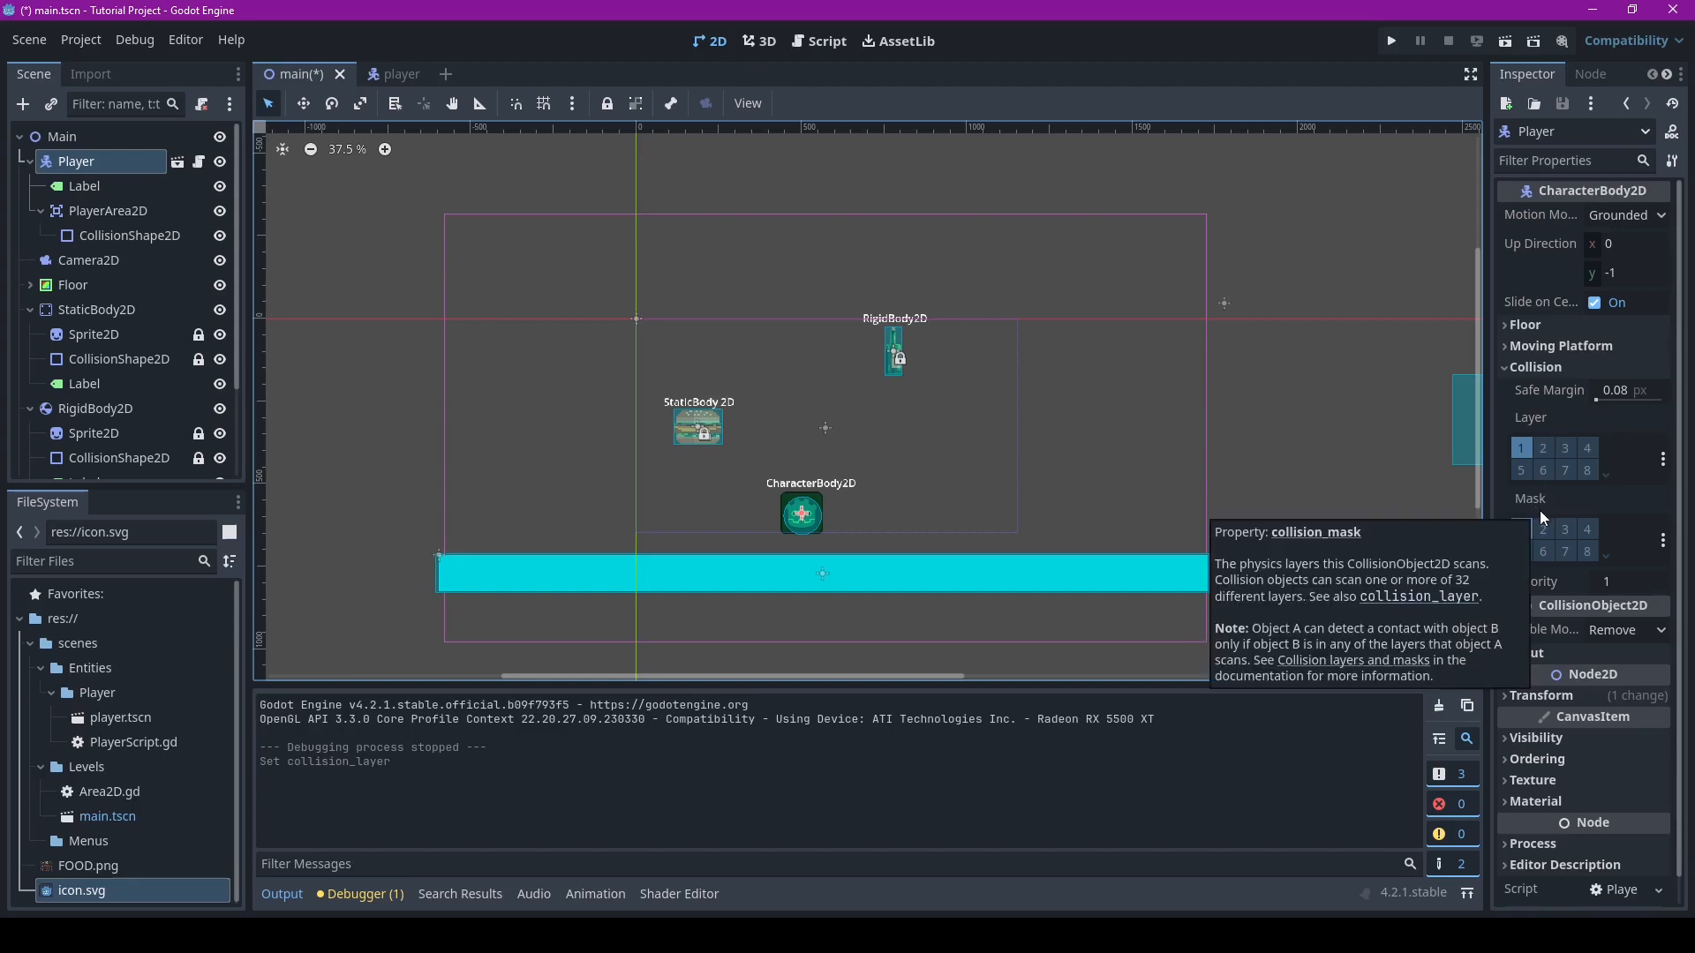
left_click(1543, 530)
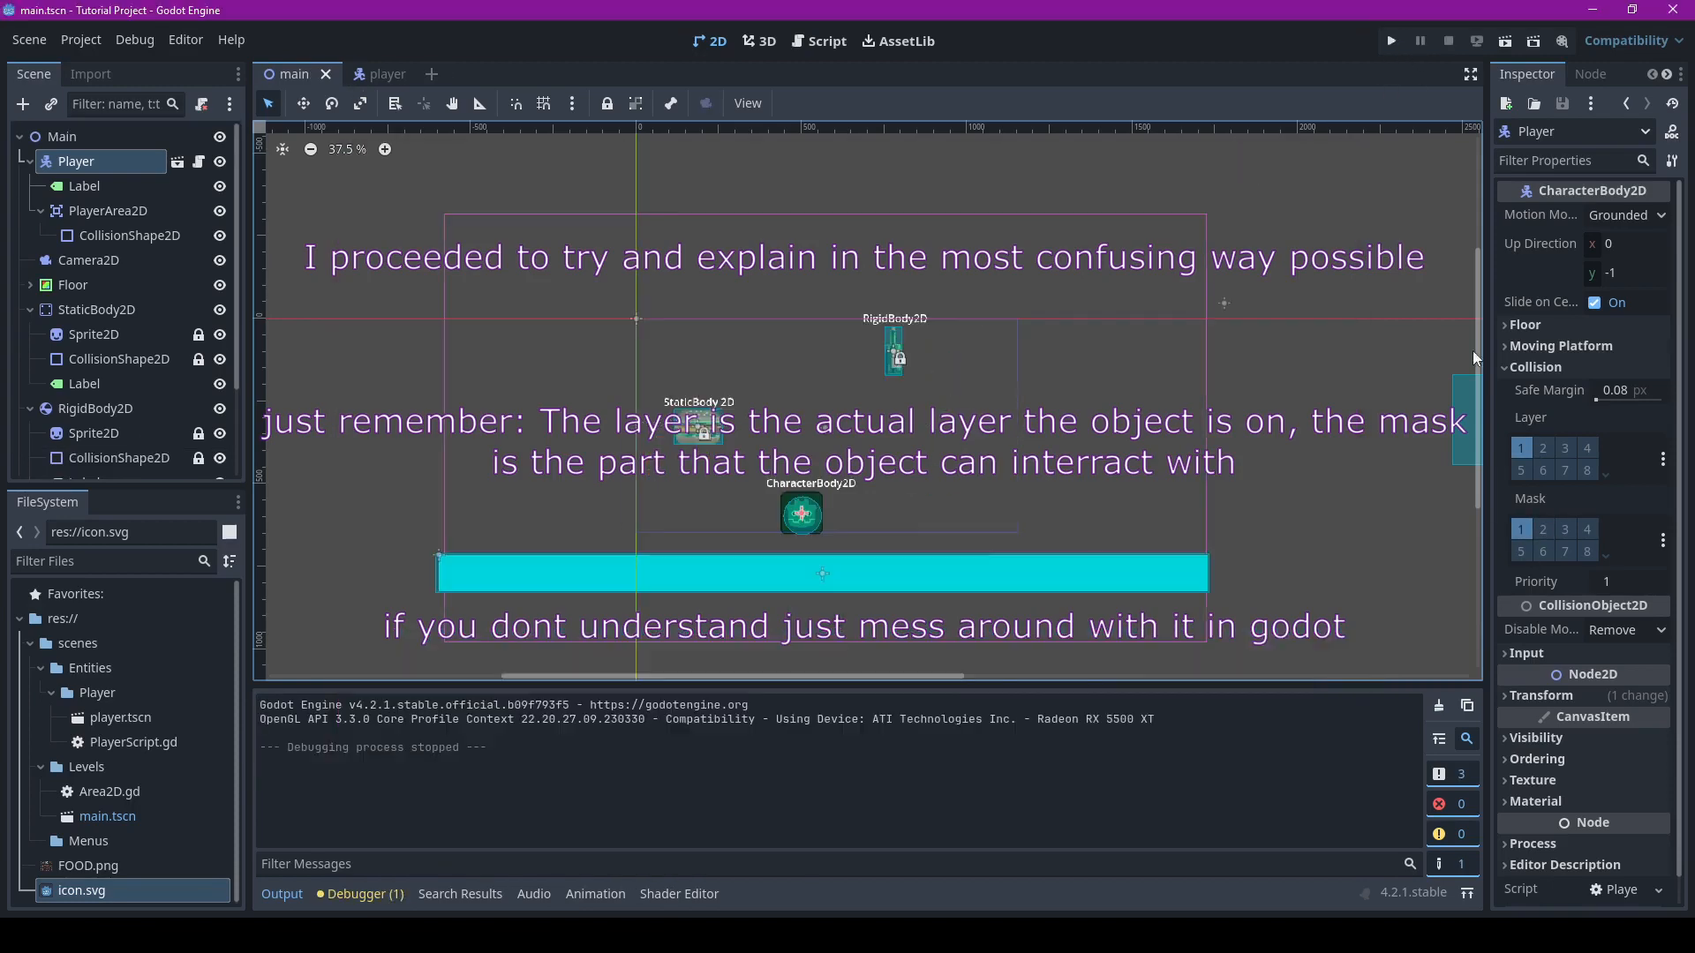
Put the StaticBody2D under Floor on collision layer 2 only and enable both 1 and 2 in its mask
left_click(72, 284)
left_click(130, 334)
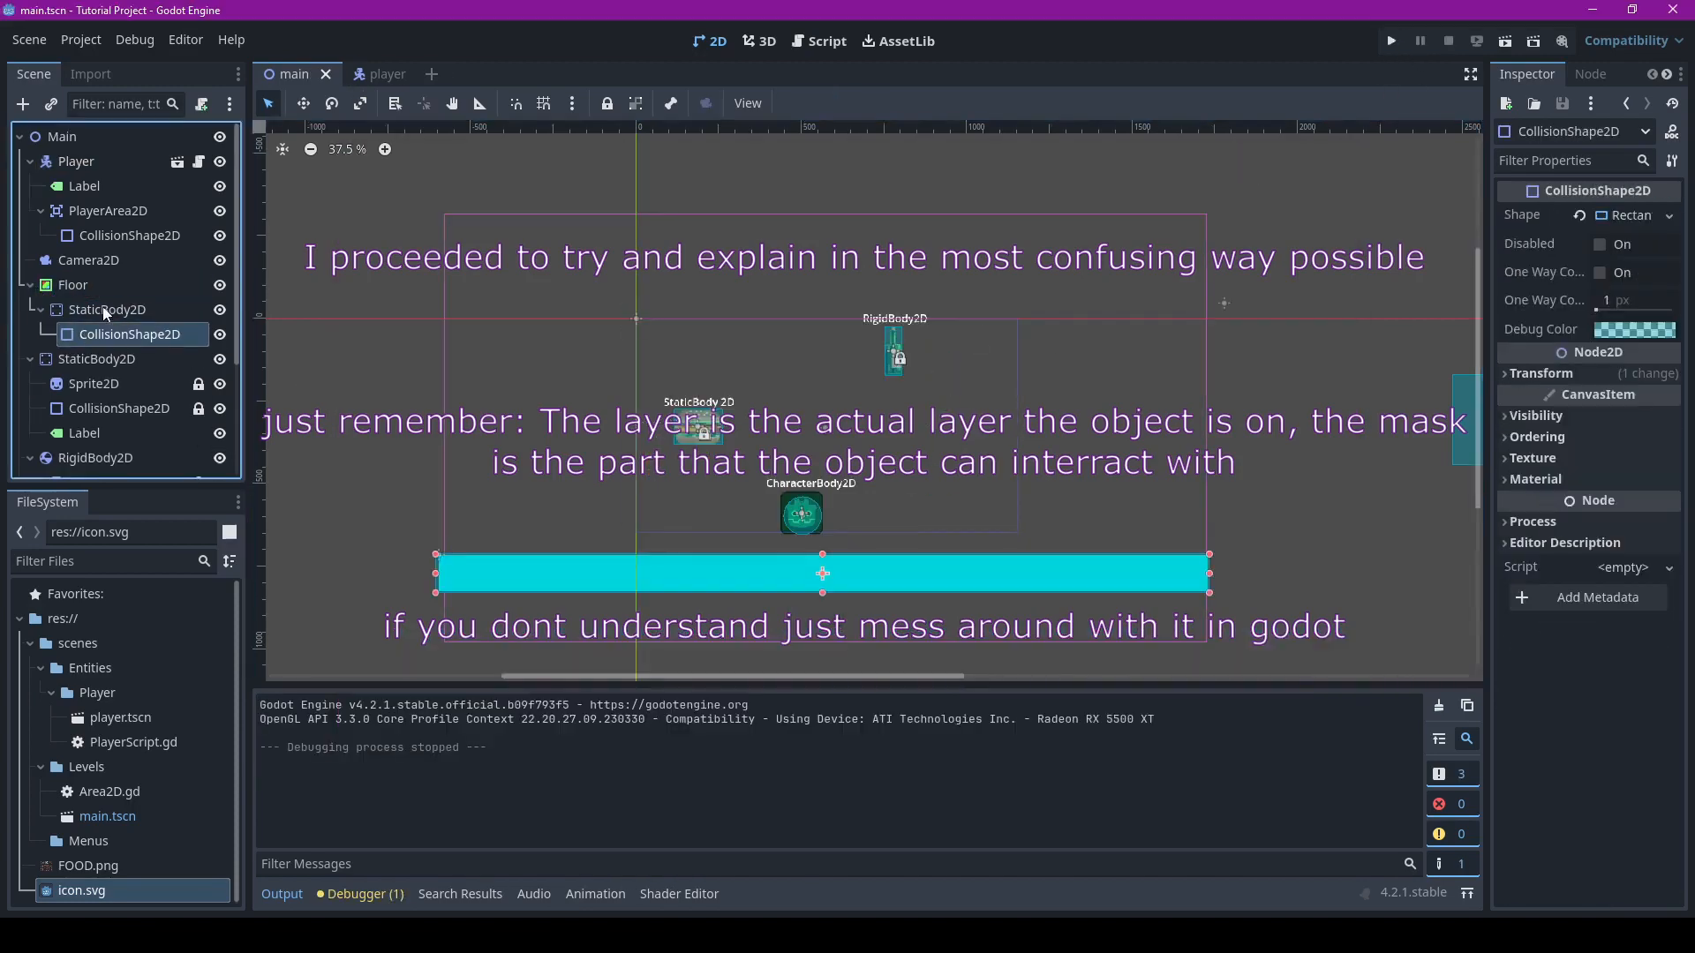
left_click(105, 310)
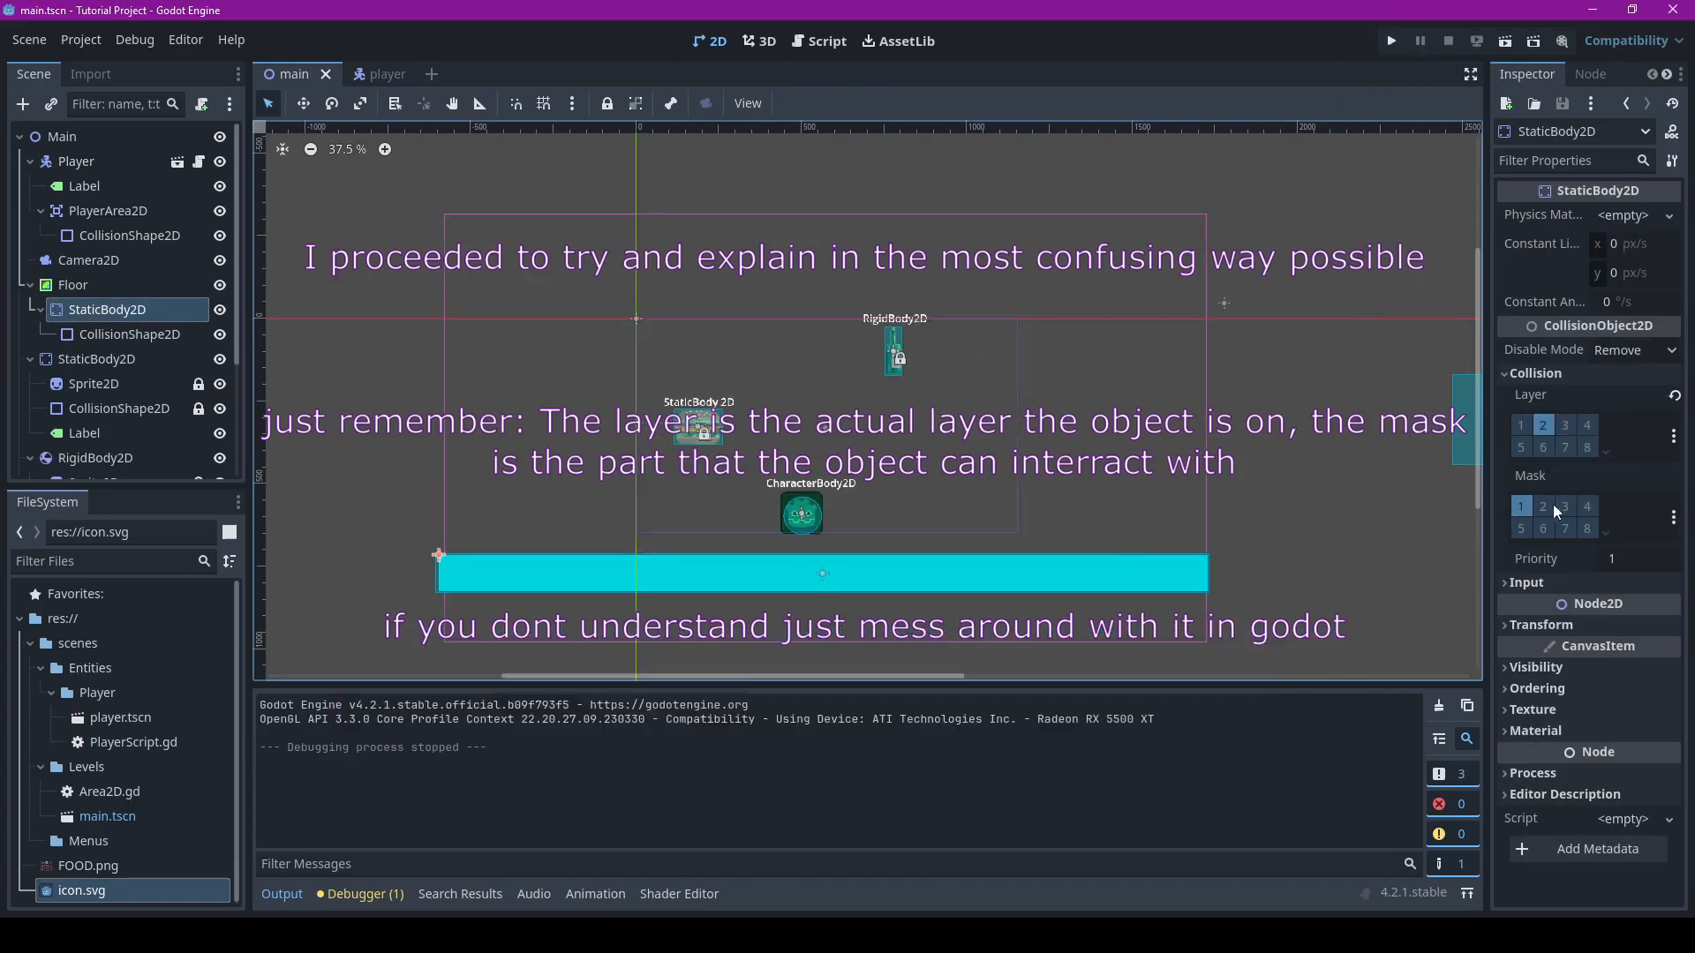
Set the Player's collision mask to 2 only, test-run the project, and close the game
left_click(76, 162)
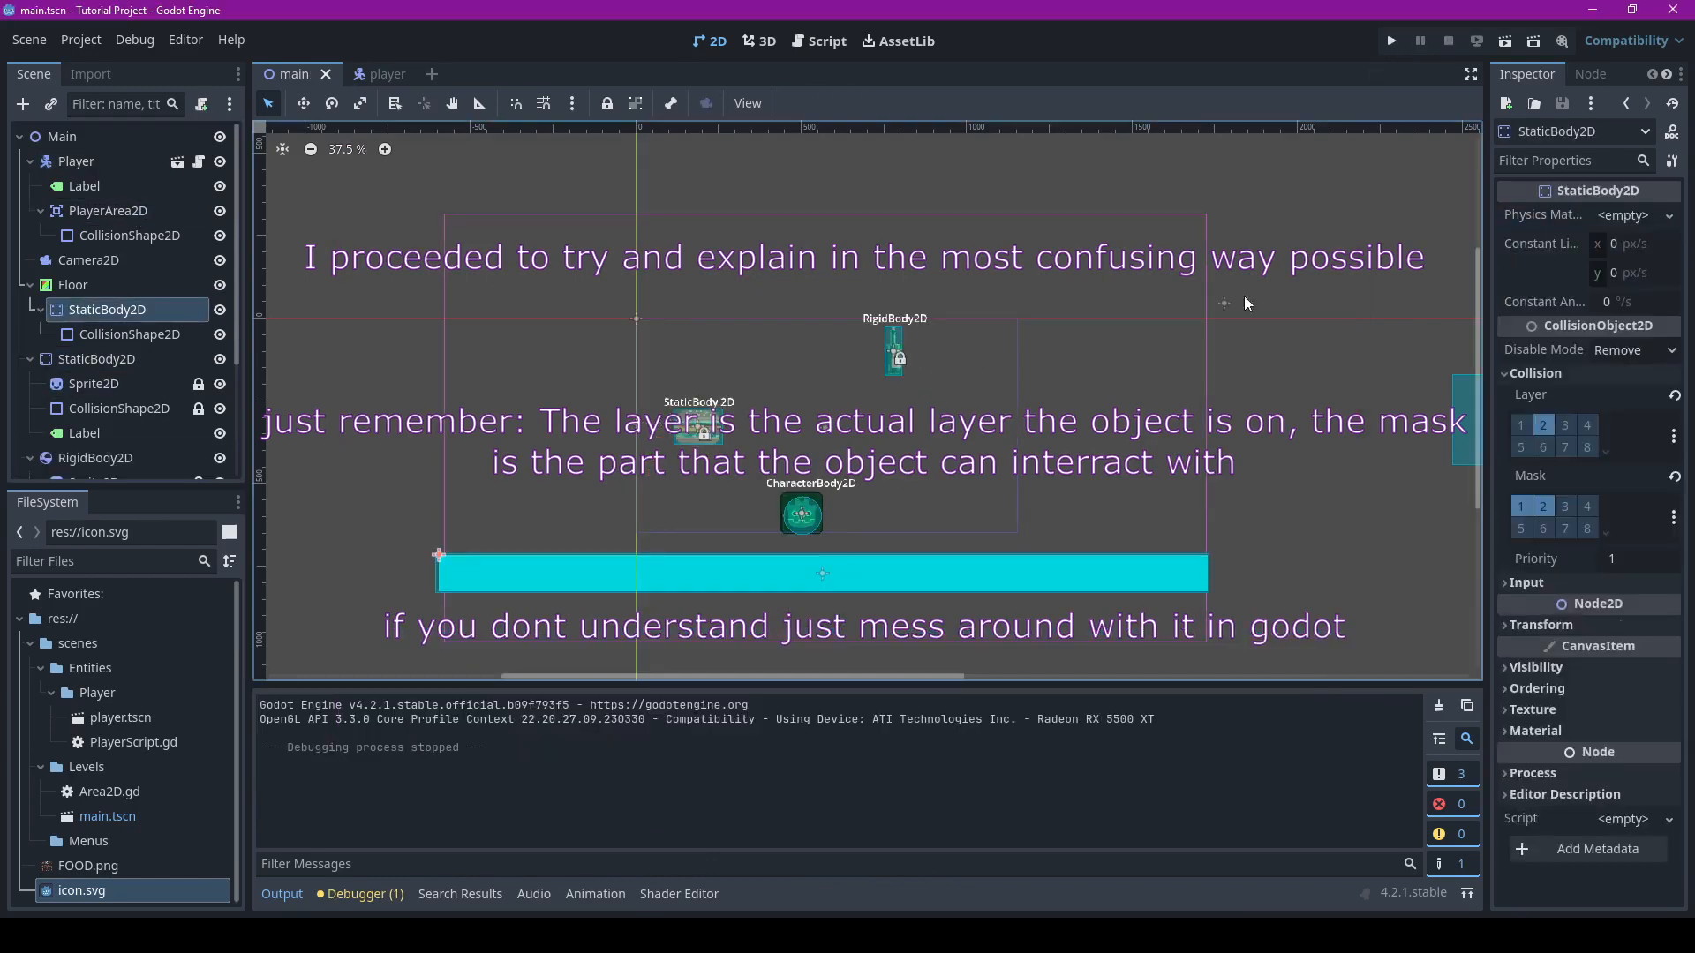
left_click(1542, 515)
left_click(1565, 515)
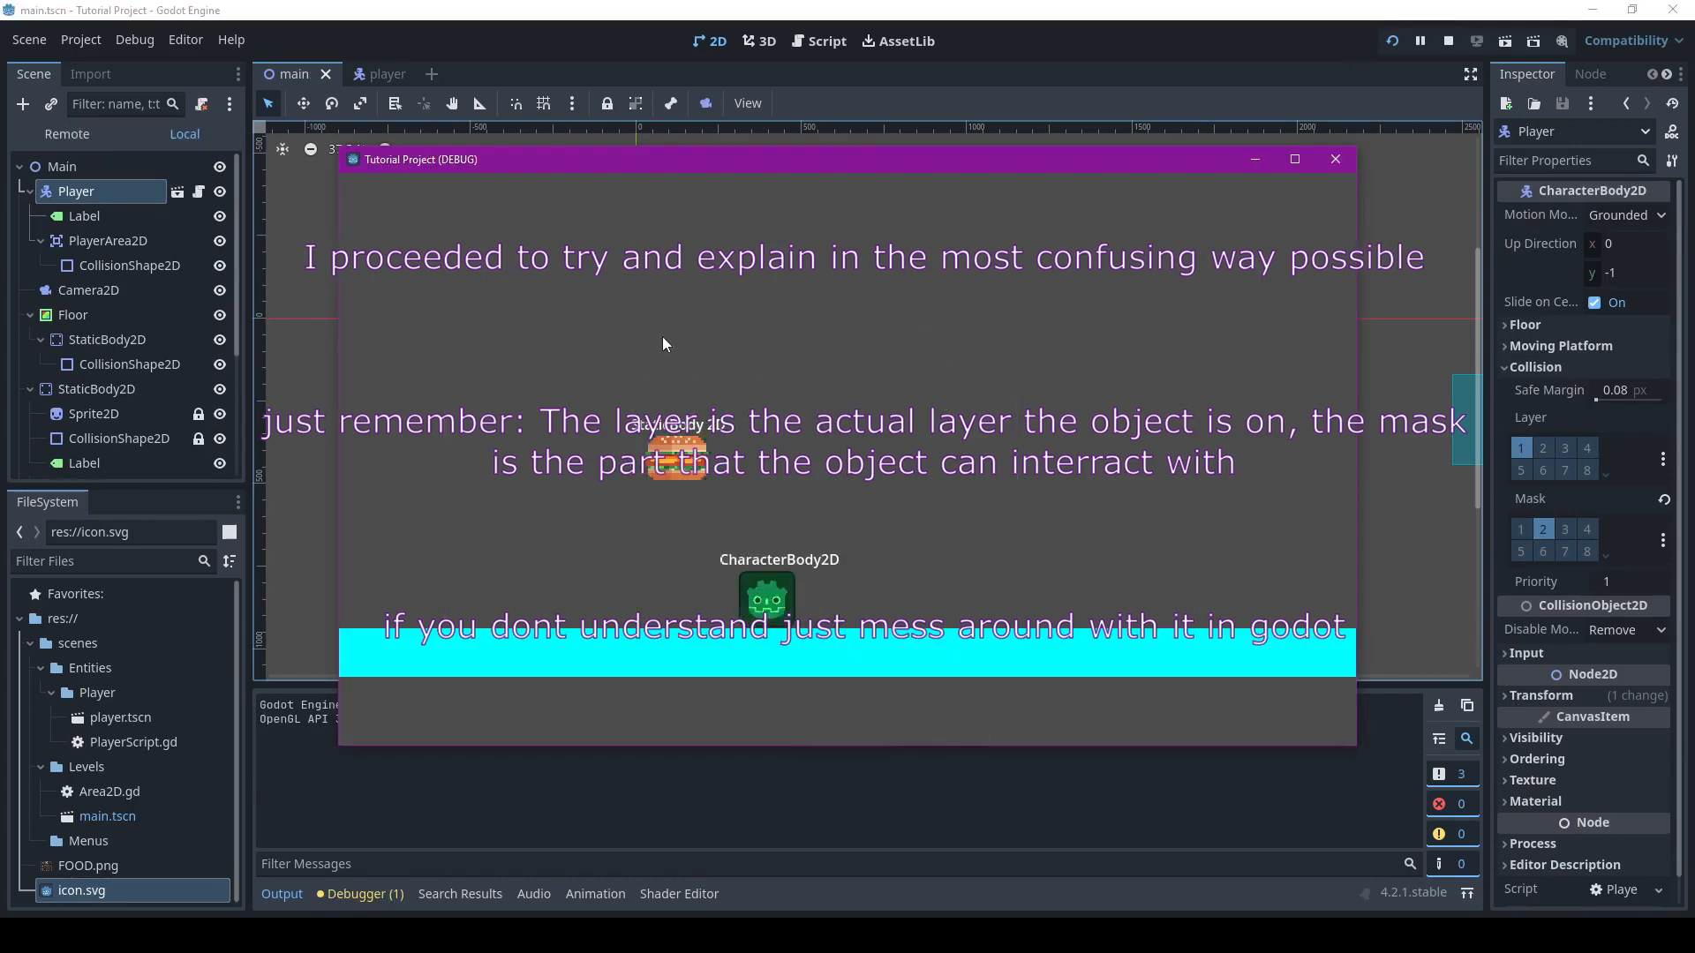
left_click(1334, 159)
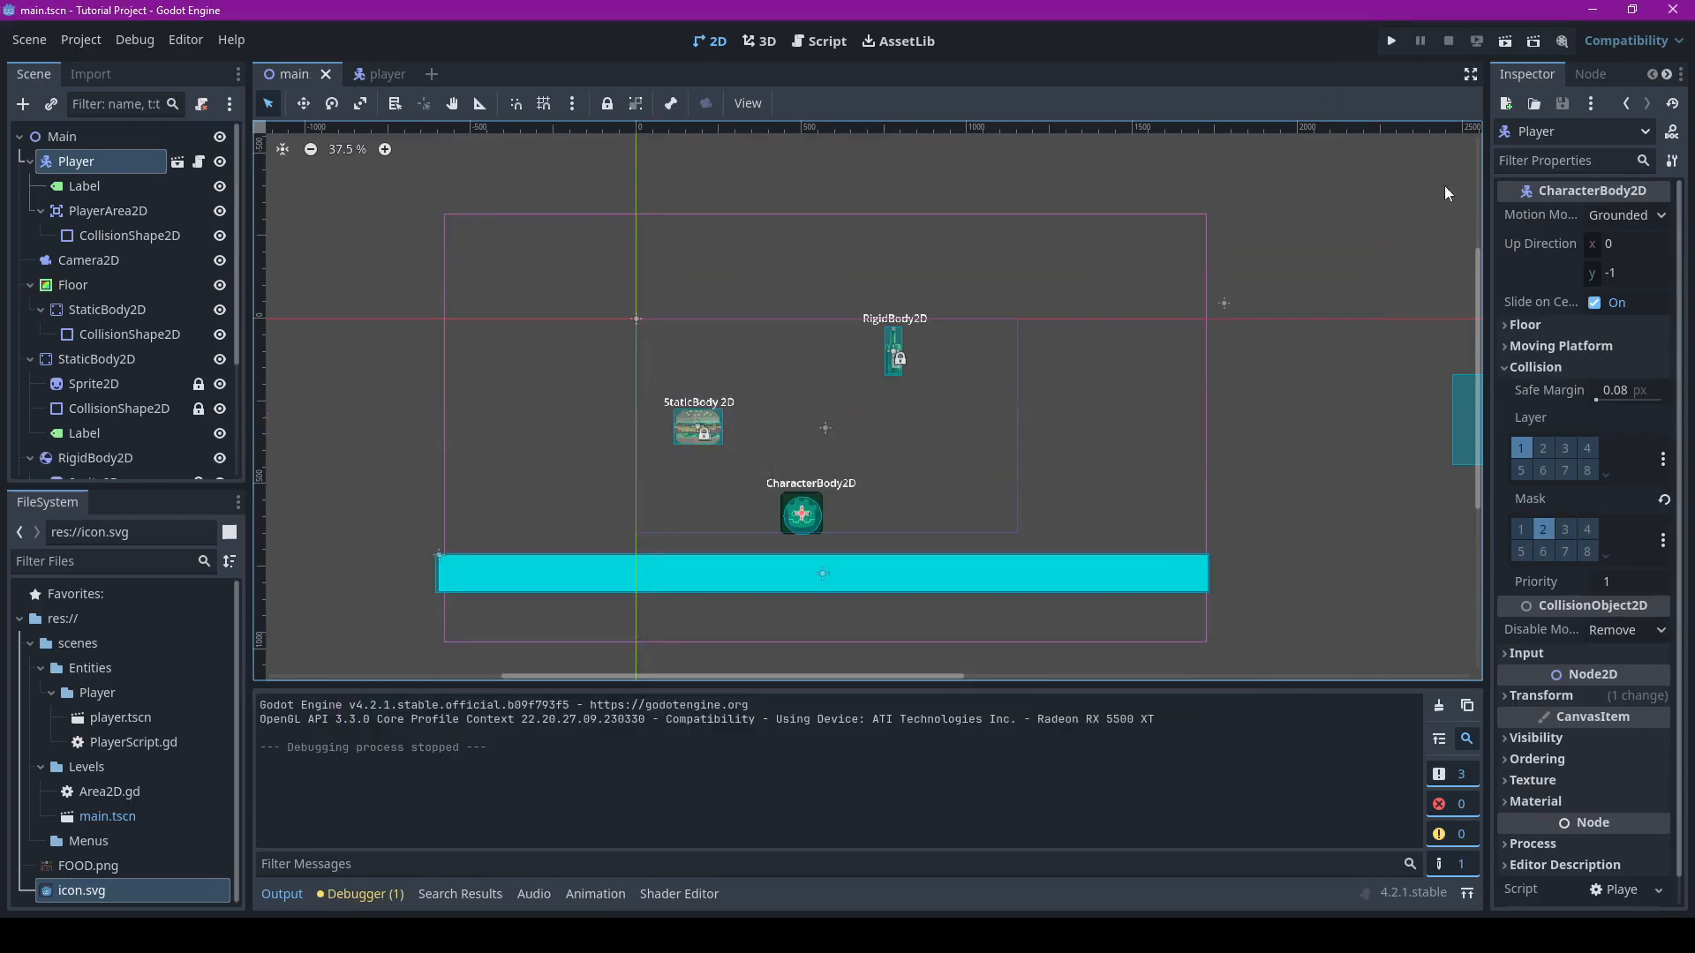